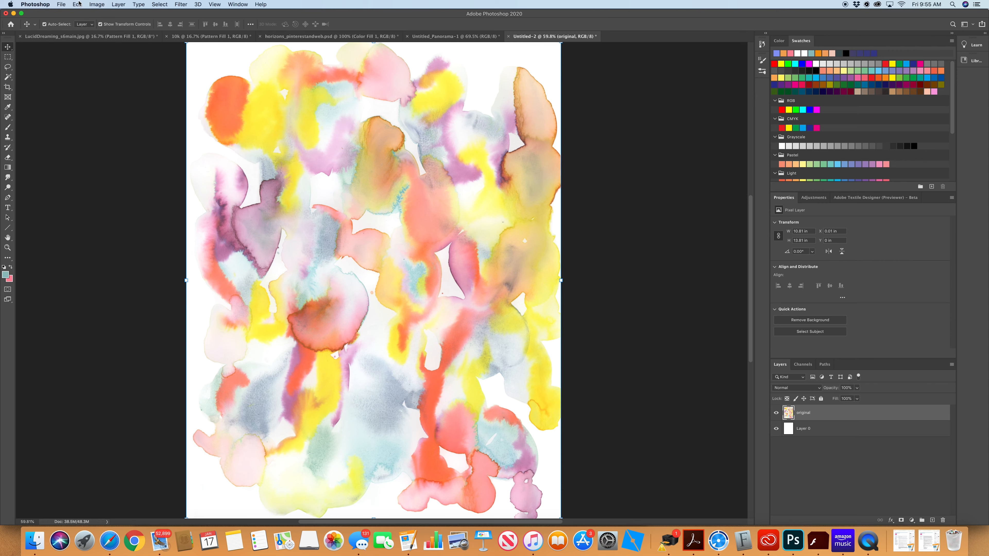
# Extend the canvas height to 8000 pixels, switching the canvas size units to pixels and keeping the artwork centred.
pyautogui.click(97, 4)
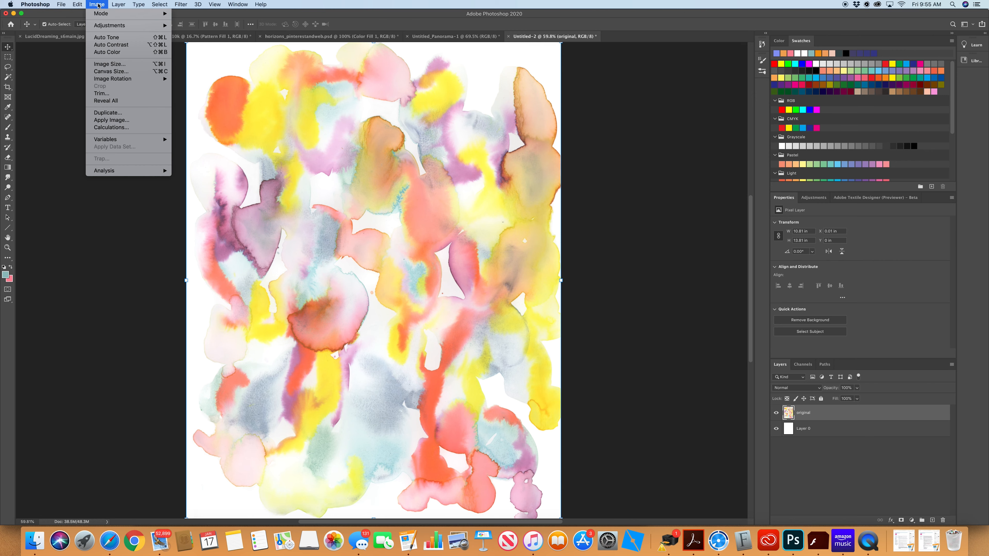
pyautogui.click(116, 73)
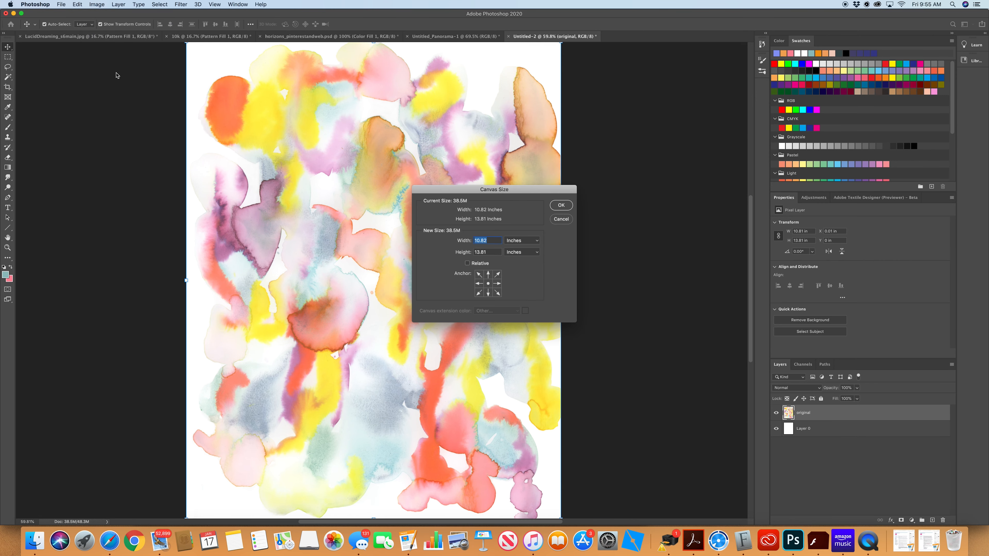
pyautogui.click(522, 240)
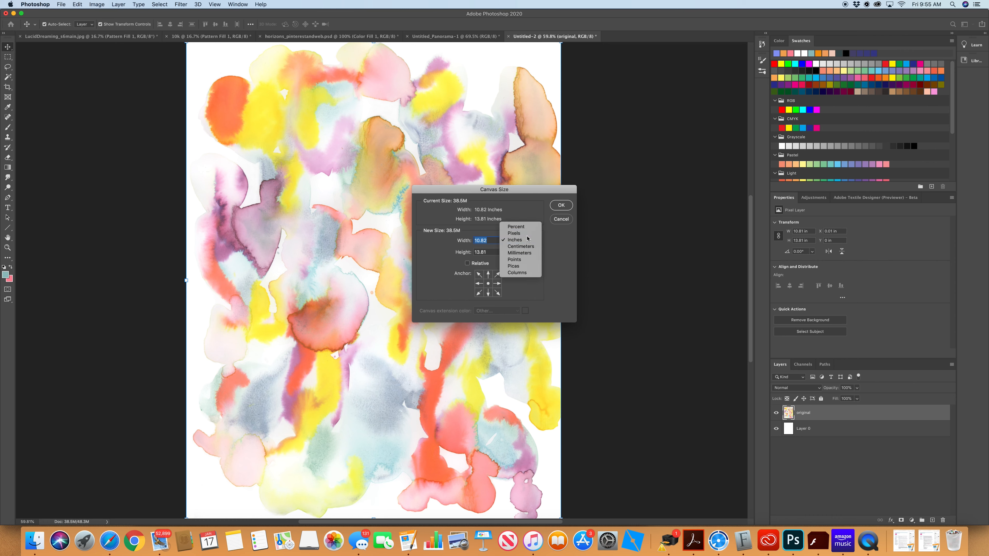
pyautogui.click(528, 233)
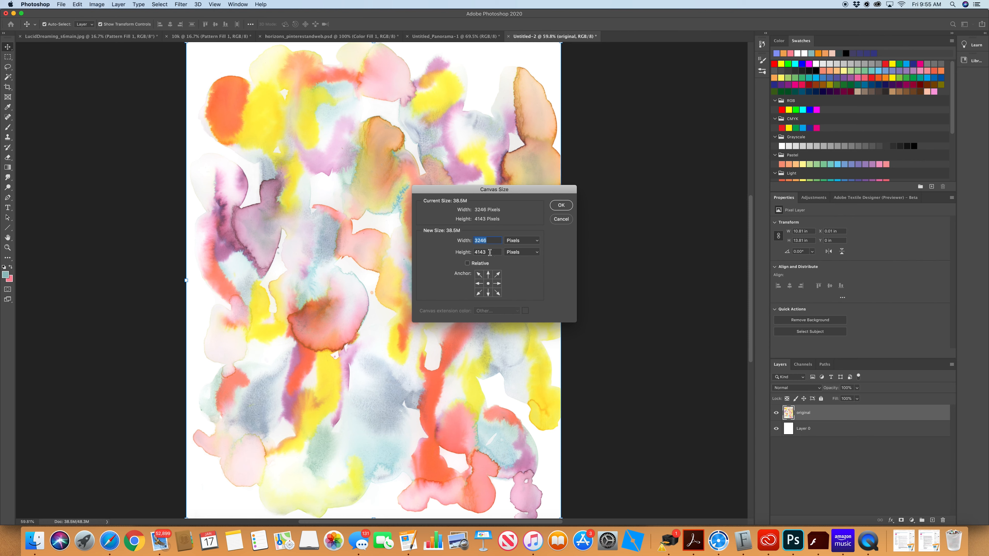
pyautogui.click(483, 252)
pyautogui.doubleClick(483, 253)
pyautogui.write('8000')
pyautogui.click(561, 205)
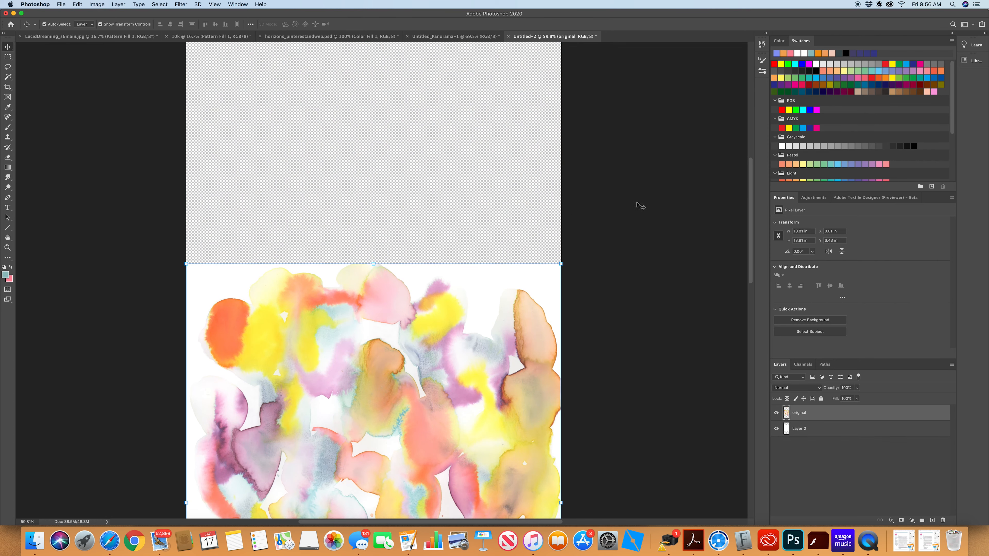
# Fit the whole canvas in view and duplicate the "original" layer under the name "original copy".
pyautogui.click(211, 4)
pyautogui.click(237, 77)
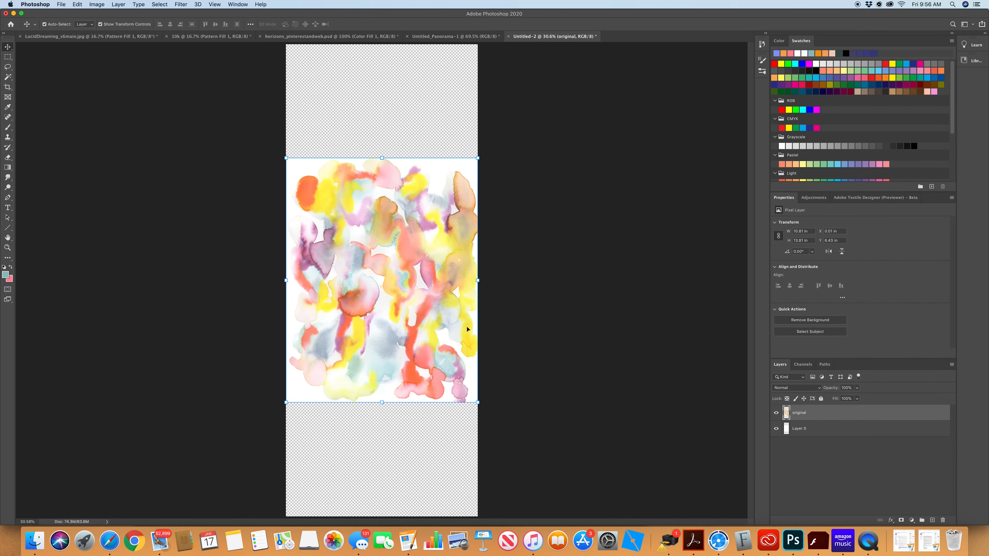
pyautogui.click(953, 365)
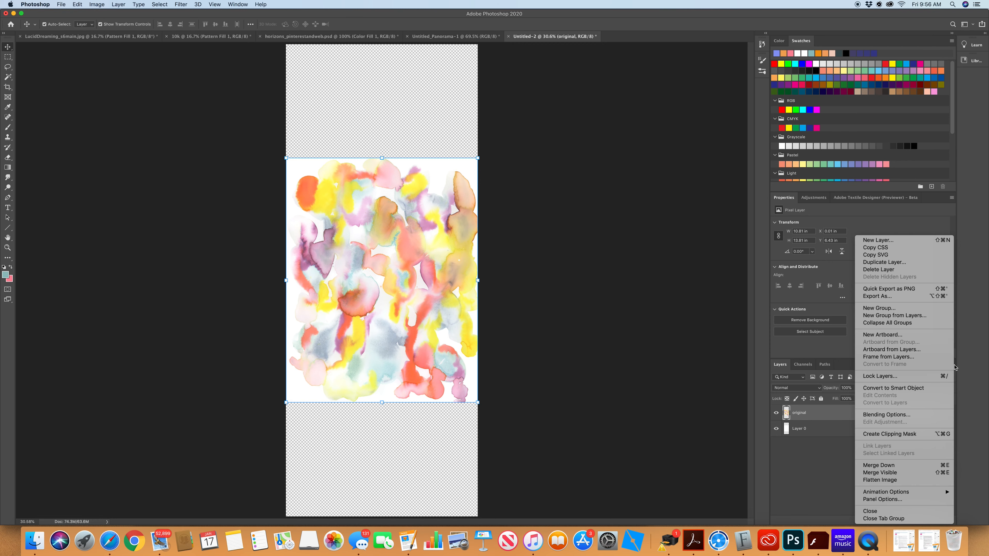
pyautogui.click(872, 264)
pyautogui.click(565, 234)
# Apply the Offset filter to the "original copy" layer with 0 pixels horizontal, 4000 pixels vertical and Wrap Around.
pyautogui.click(181, 5)
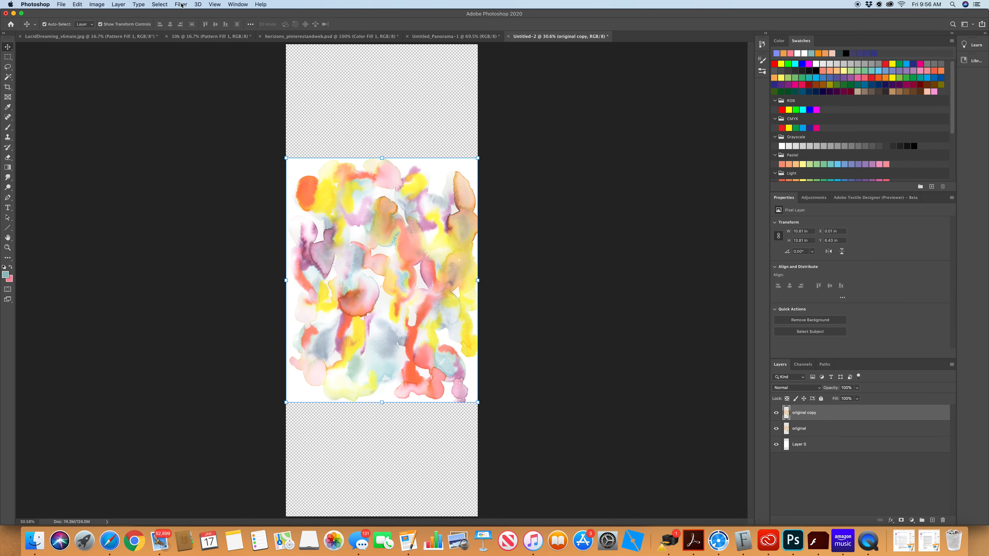
pyautogui.moveTo(235, 163)
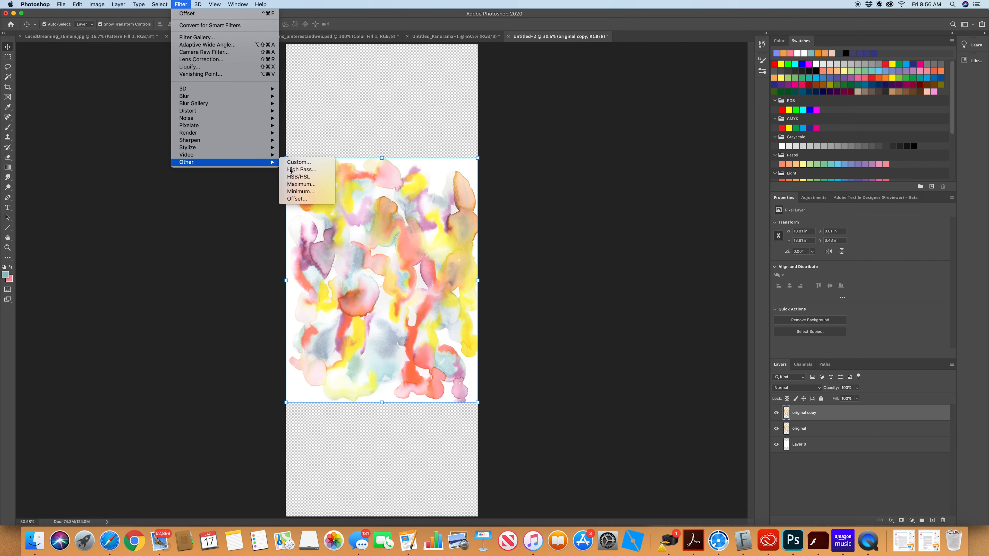
pyautogui.click(316, 201)
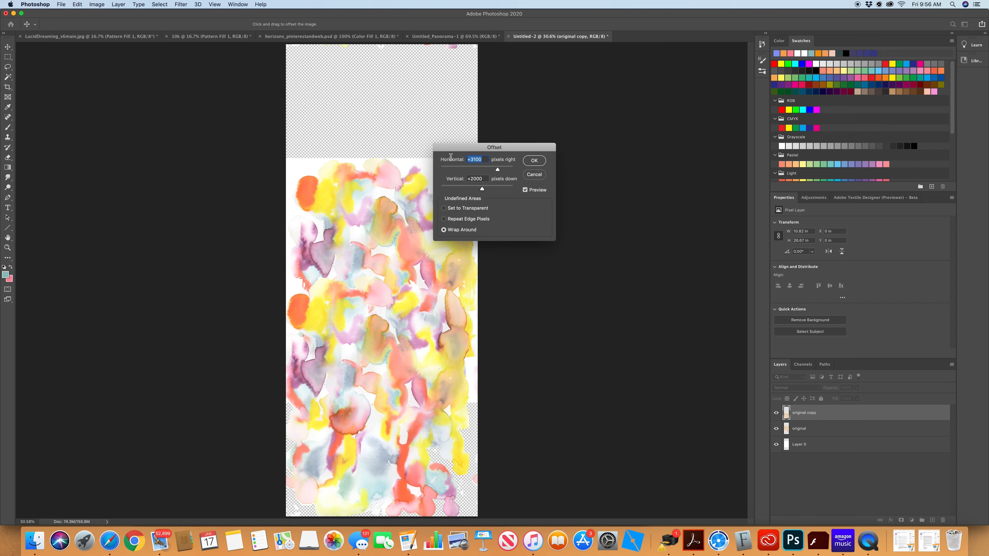
pyautogui.write('0')
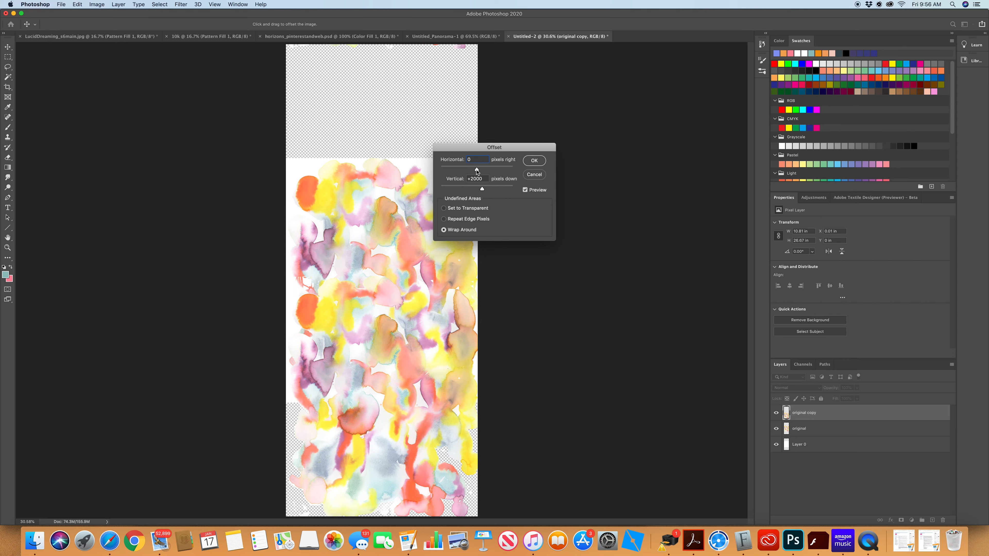
pyautogui.press('Tab')
pyautogui.write('4000')
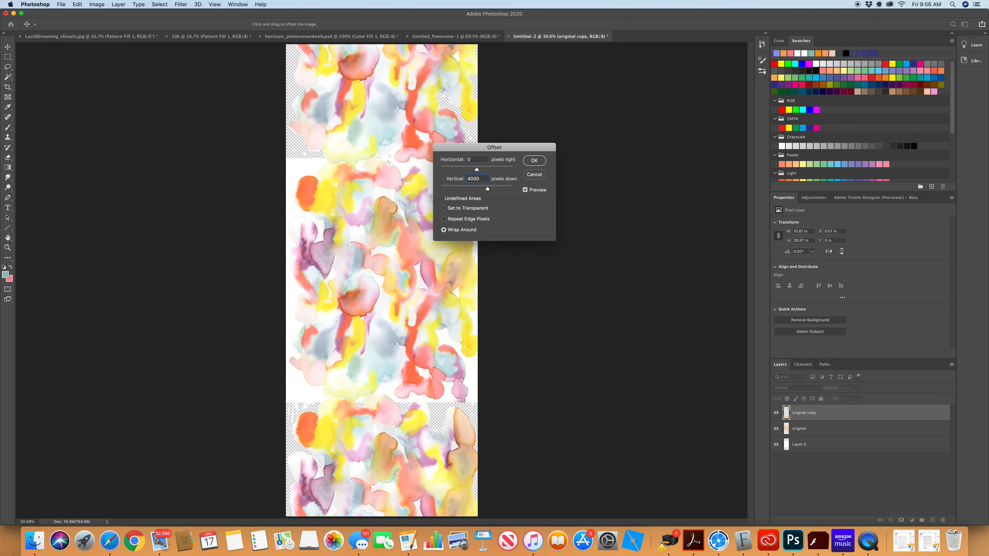
pyautogui.click(534, 161)
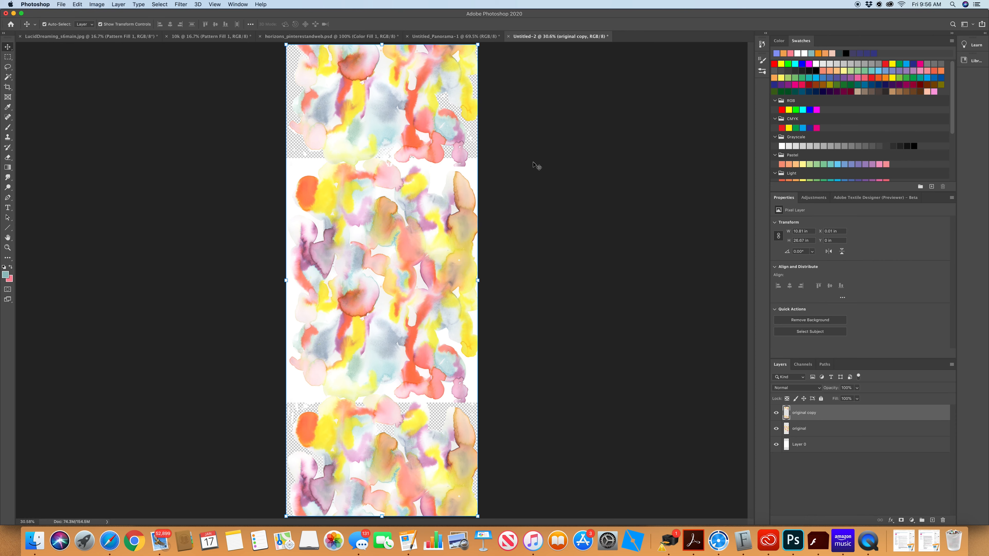
# Add a new empty layer above "original copy" with Normal mode and 100% opacity.
pyautogui.click(213, 5)
pyautogui.click(249, 80)
pyautogui.click(118, 4)
pyautogui.moveTo(129, 14)
pyautogui.click(216, 15)
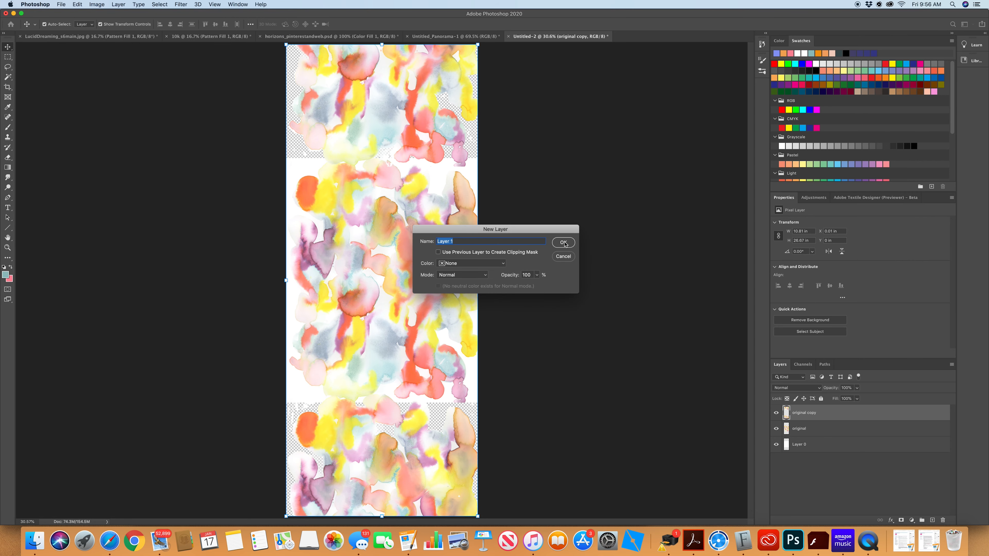
pyautogui.click(563, 243)
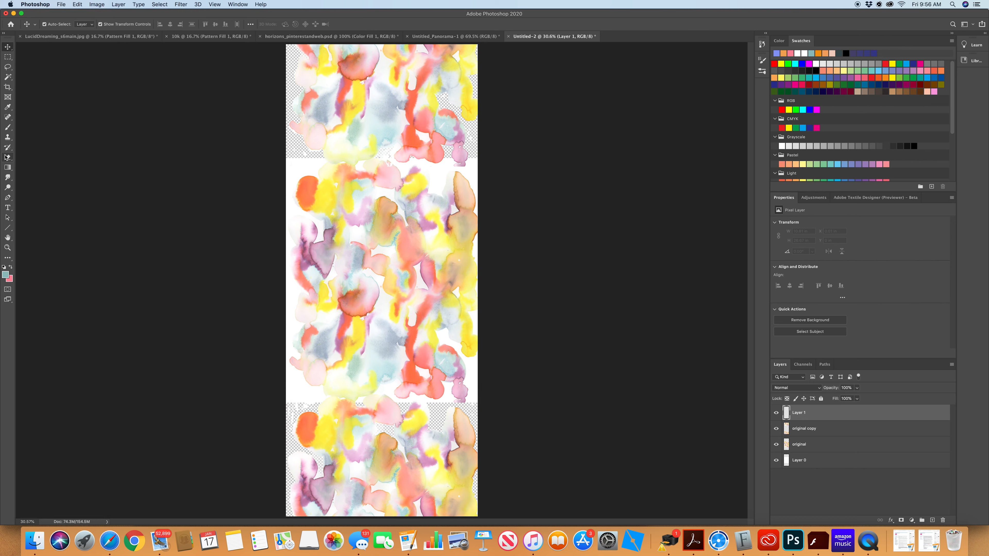
# Set up the Clone Stamp tool with 29% opacity.
pyautogui.click(8, 137)
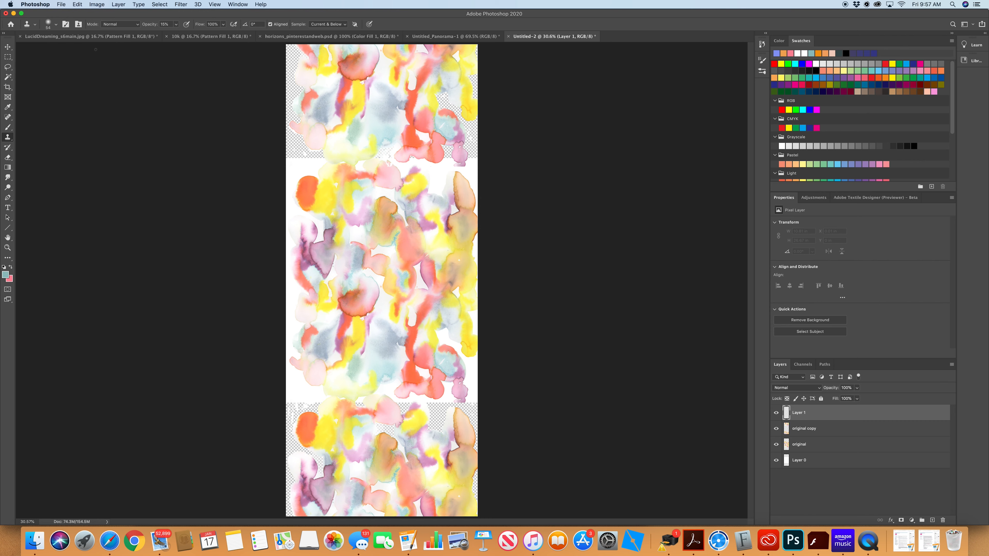
pyautogui.click(57, 24)
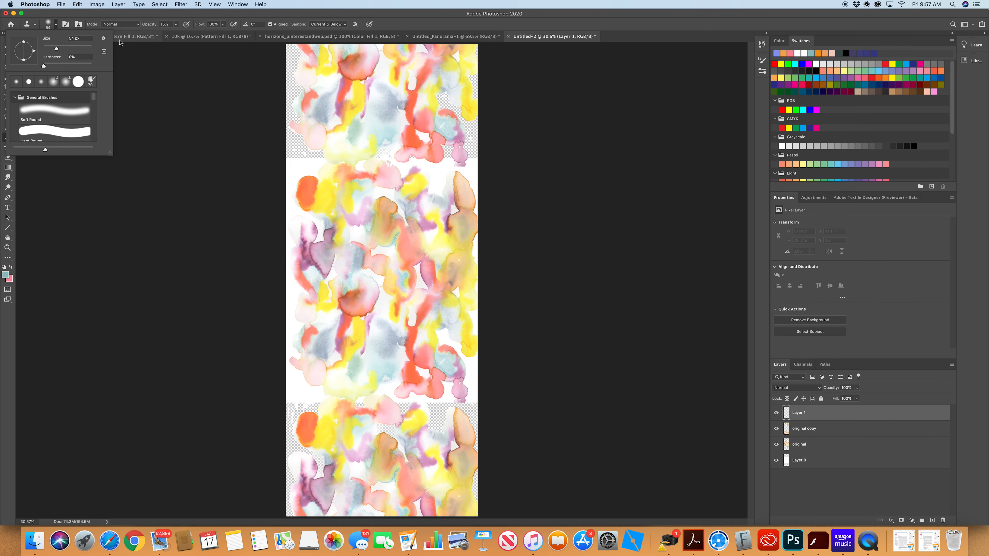
pyautogui.click(176, 25)
pyautogui.moveTo(176, 34); pyautogui.dragTo(181, 35)
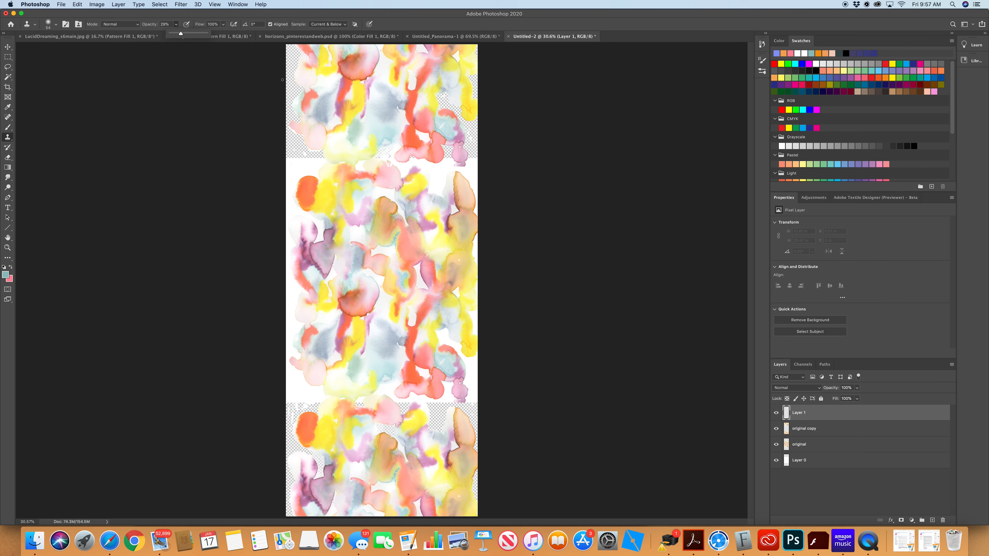
# Zoom in on the upper seam, switch to the Eraser tool and make the "original copy" layer active.
pyautogui.scroll(5, 355, 123)
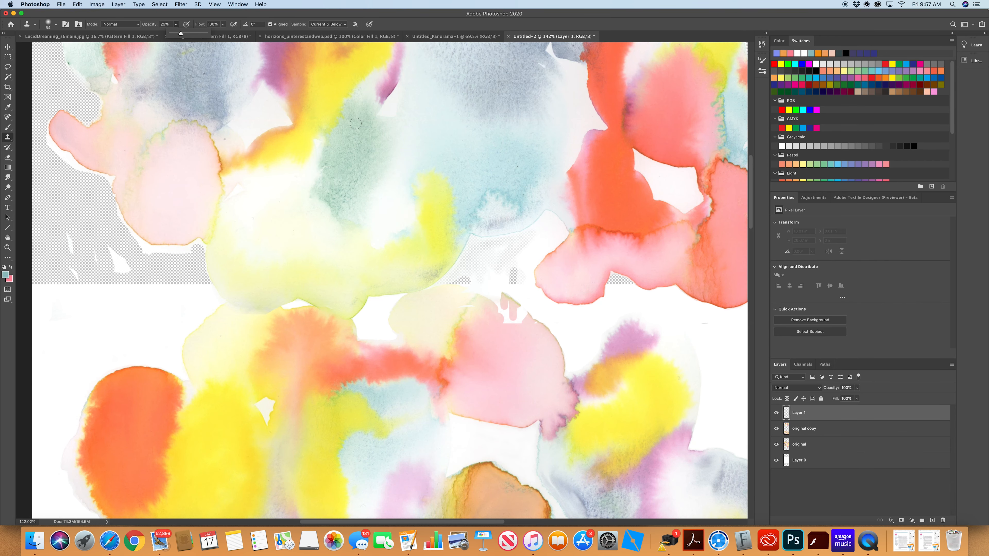
pyautogui.scroll(-3, 355, 123)
pyautogui.hscroll(10, 355, 124)
pyautogui.scroll(-2, 356, 123)
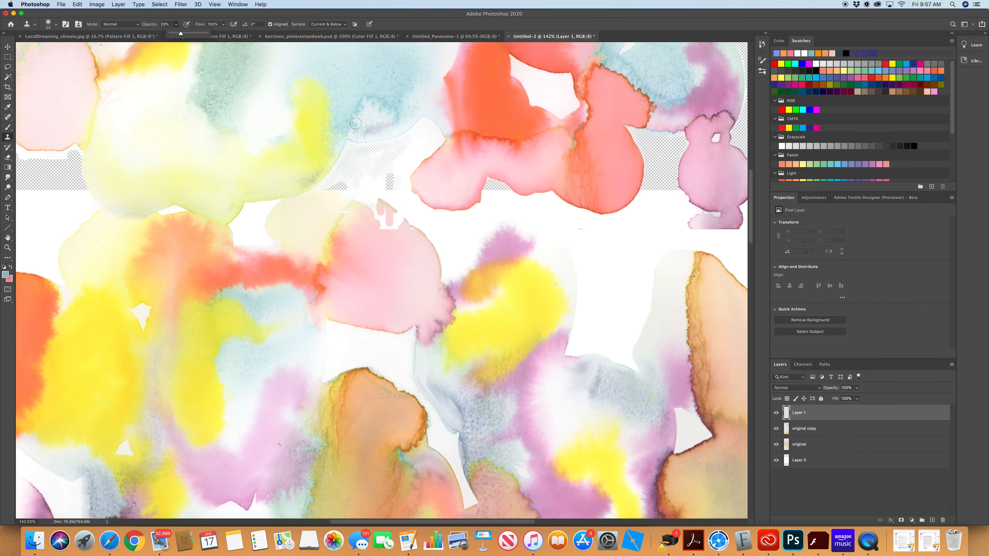
pyautogui.hscroll(-1, 356, 124)
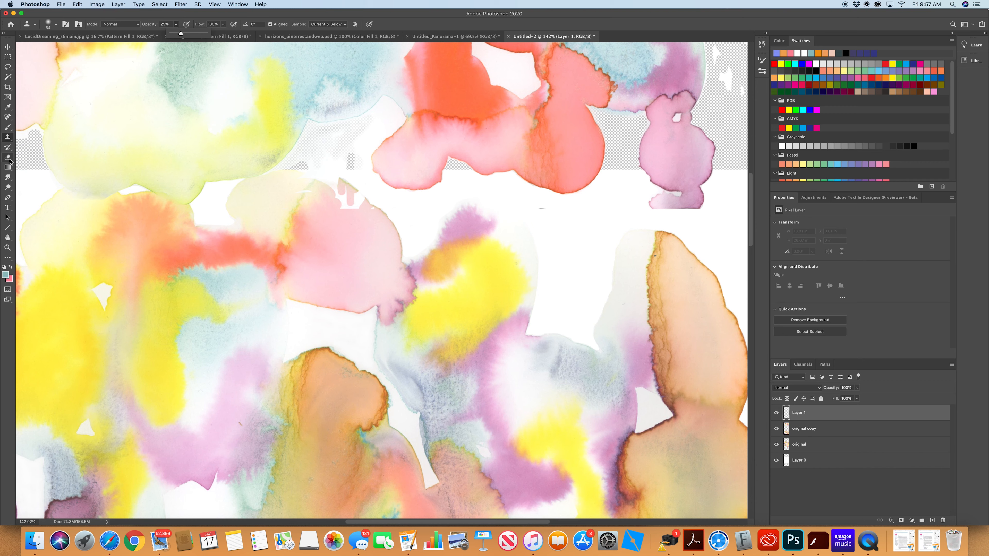
pyautogui.click(8, 159)
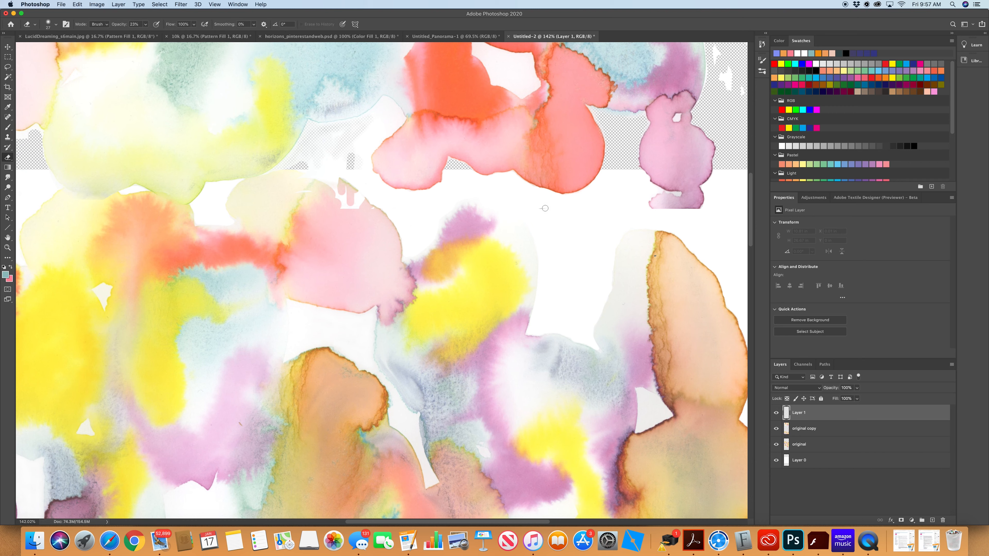
pyautogui.click(837, 431)
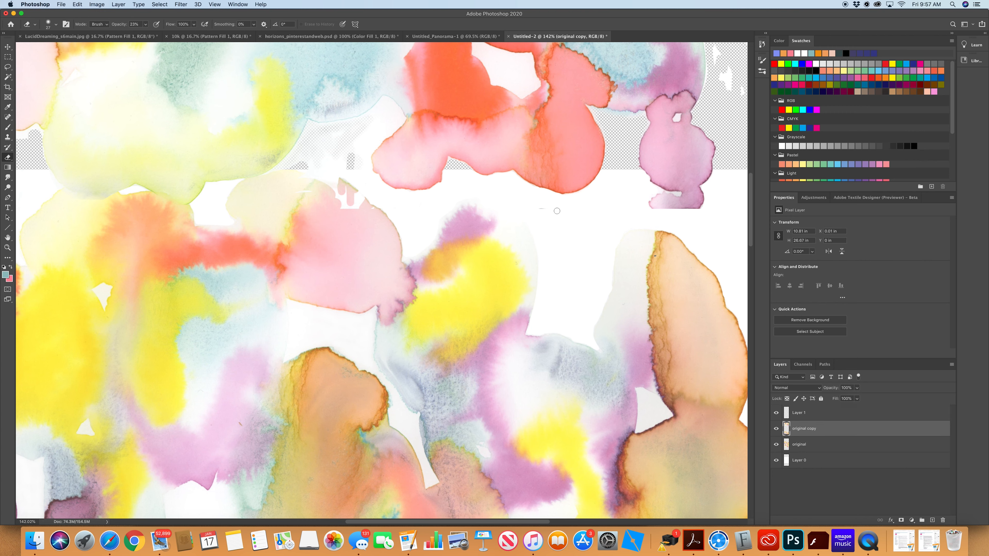
pyautogui.click(843, 445)
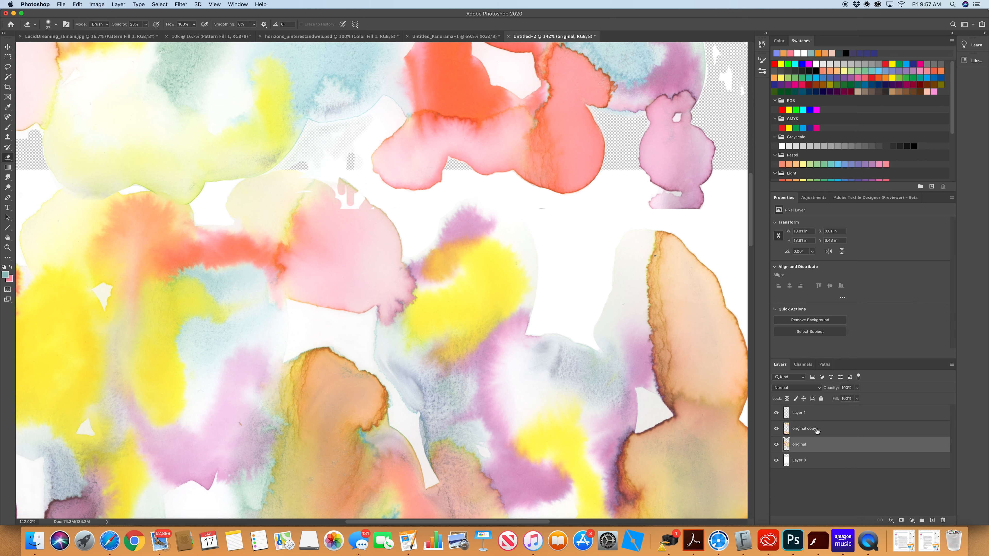
pyautogui.click(804, 429)
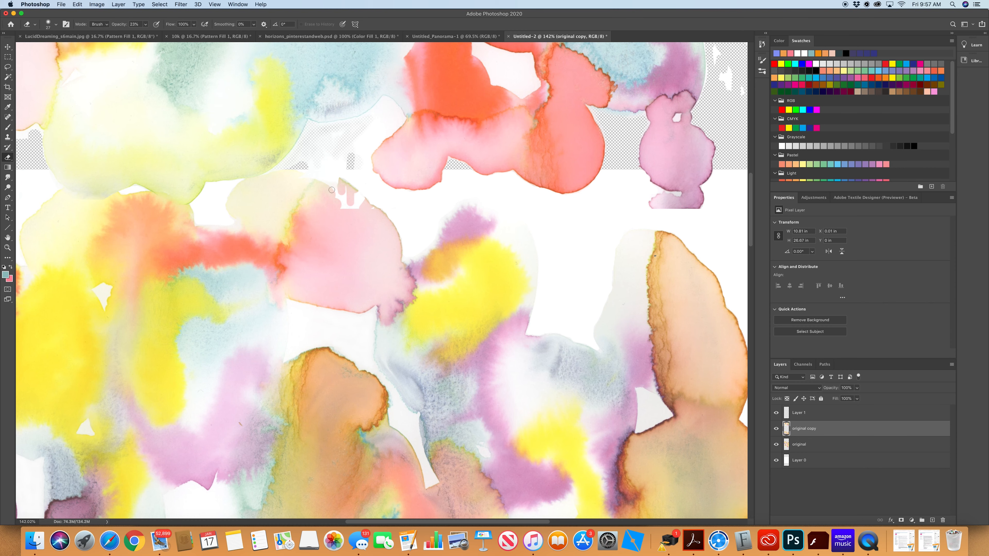
# Minimize the accidentally detached LucidDreaming document window.
pyautogui.moveTo(59, 42)
pyautogui.mouseDown()
pyautogui.moveTo(56, 28)
pyautogui.moveTo(29, 37)
pyautogui.mouseUp()
pyautogui.rightClick(29, 37)
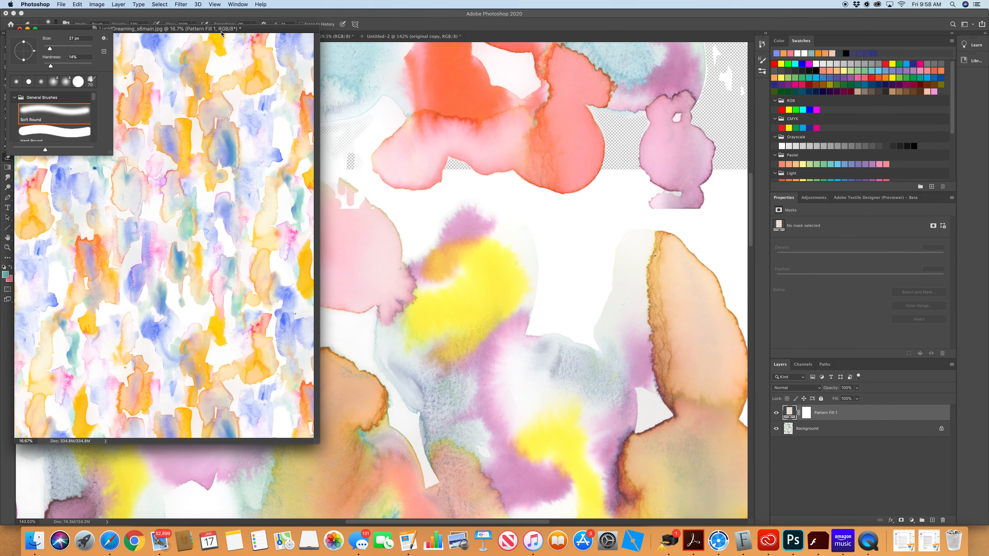
pyautogui.moveTo(221, 33); pyautogui.dragTo(282, 48)
pyautogui.click(86, 44)
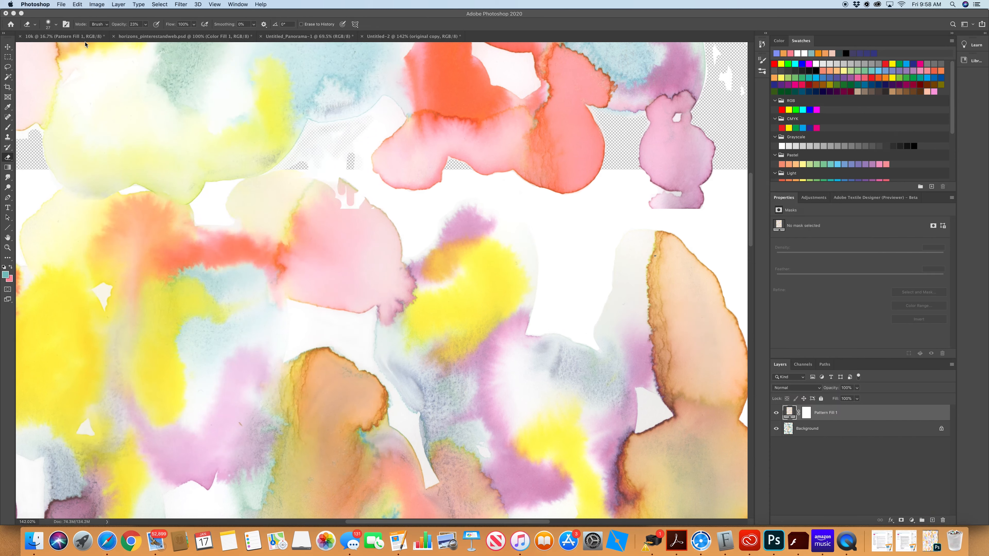
# Set the Eraser to maximum hardness and 100% opacity.
pyautogui.click(54, 24)
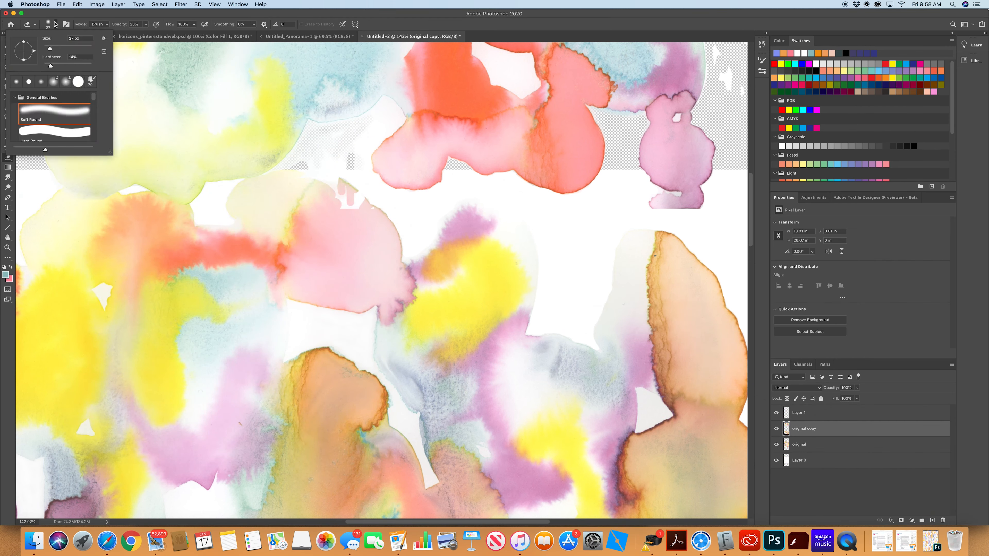
pyautogui.moveTo(51, 66); pyautogui.dragTo(93, 66)
pyautogui.click(145, 24)
pyautogui.moveTo(147, 35); pyautogui.dragTo(180, 35)
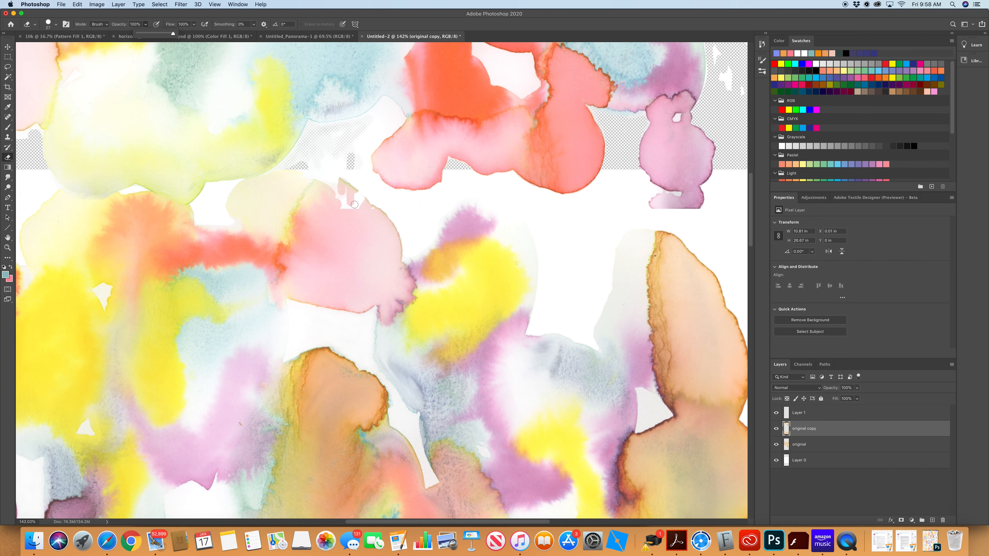
# Erase the stray pink and white fragments at the middle of the upper seam and the white remnants near the canvas's left edge.
pyautogui.moveTo(354, 204)
pyautogui.mouseDown()
pyautogui.moveTo(333, 207)
pyautogui.moveTo(371, 202)
pyautogui.moveTo(349, 199)
pyautogui.moveTo(365, 194)
pyautogui.moveTo(389, 210)
pyautogui.moveTo(324, 182)
pyautogui.moveTo(342, 165)
pyautogui.moveTo(305, 174)
pyautogui.moveTo(319, 174)
pyautogui.moveTo(304, 184)
pyautogui.moveTo(349, 190)
pyautogui.moveTo(335, 184)
pyautogui.moveTo(356, 177)
pyautogui.moveTo(351, 169)
pyautogui.moveTo(394, 194)
pyautogui.moveTo(365, 182)
pyautogui.moveTo(356, 165)
pyautogui.moveTo(312, 165)
pyautogui.mouseUp()
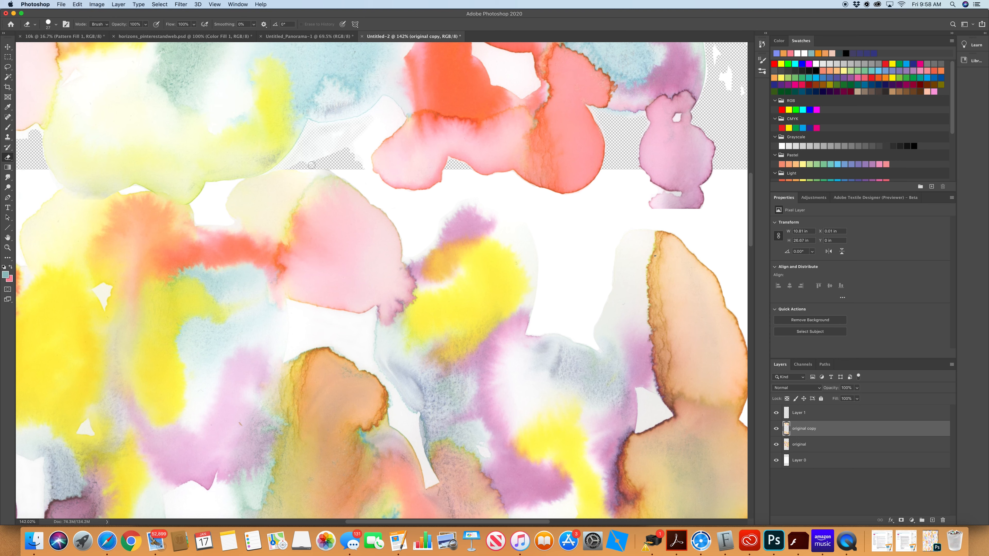
pyautogui.hscroll(-5, 256, 191)
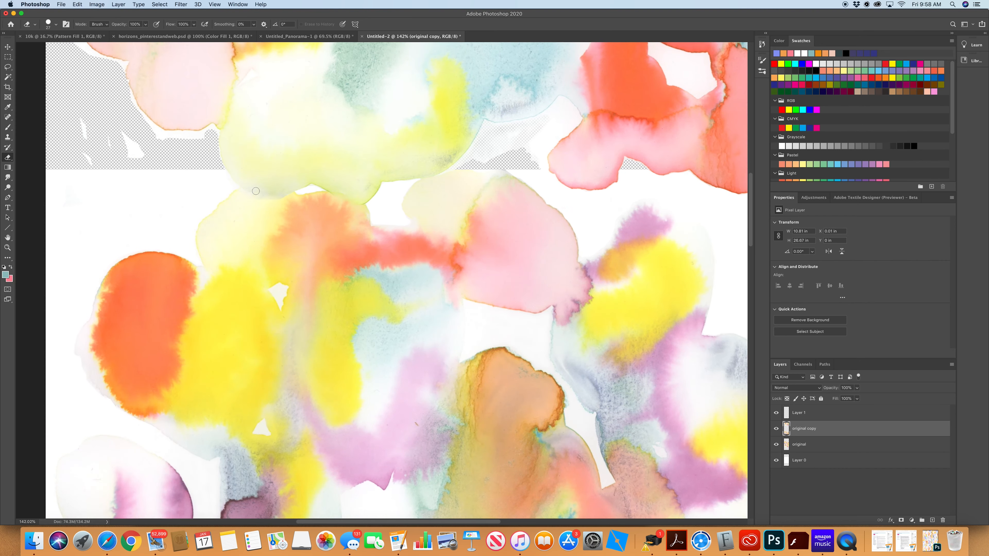
pyautogui.hscroll(-3, 256, 191)
pyautogui.moveTo(166, 138)
pyautogui.mouseDown()
pyautogui.moveTo(193, 153)
pyautogui.moveTo(173, 141)
pyautogui.moveTo(189, 141)
pyautogui.moveTo(189, 152)
pyautogui.moveTo(137, 160)
pyautogui.moveTo(120, 126)
pyautogui.mouseUp()
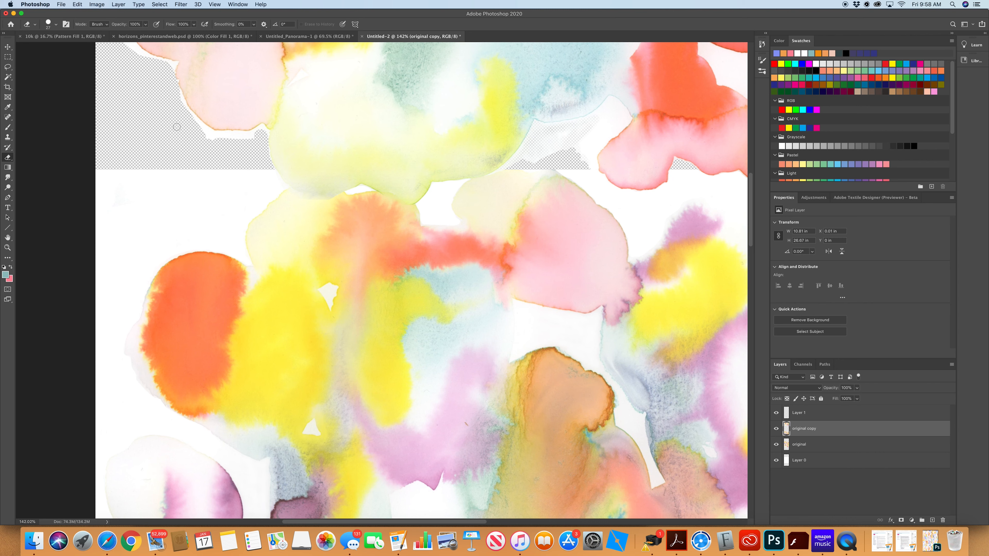
pyautogui.moveTo(199, 127)
pyautogui.mouseDown()
pyautogui.moveTo(249, 139)
pyautogui.moveTo(191, 141)
pyautogui.mouseUp()
# Erase the stray white specks in the transparent area above the seam near the canvas's right edge.
pyautogui.hscroll(15, 171, 145)
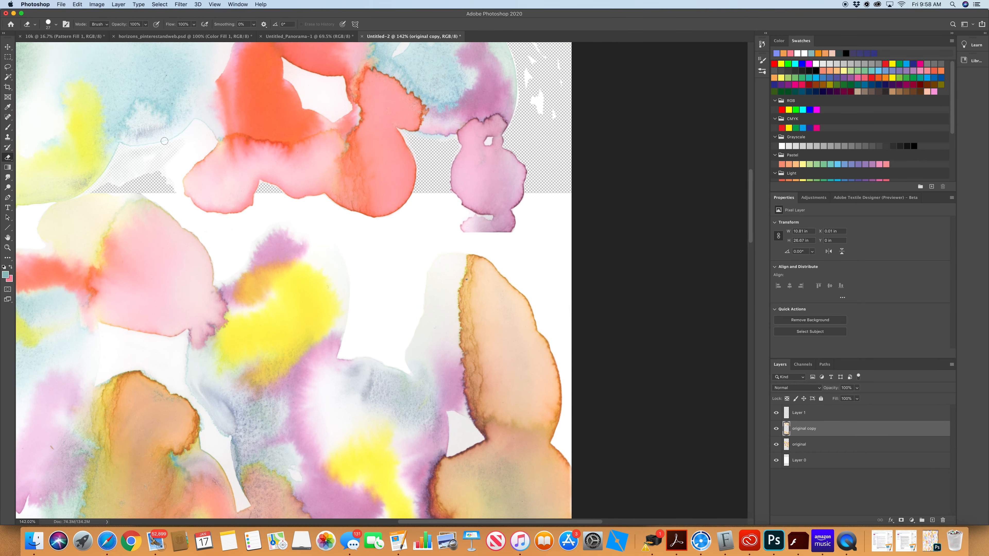
pyautogui.hscroll(5, 165, 141)
pyautogui.scroll(3, 164, 142)
pyautogui.moveTo(467, 105)
pyautogui.mouseDown()
pyautogui.moveTo(482, 190)
pyautogui.moveTo(478, 168)
pyautogui.moveTo(493, 189)
pyautogui.moveTo(487, 126)
pyautogui.mouseUp()
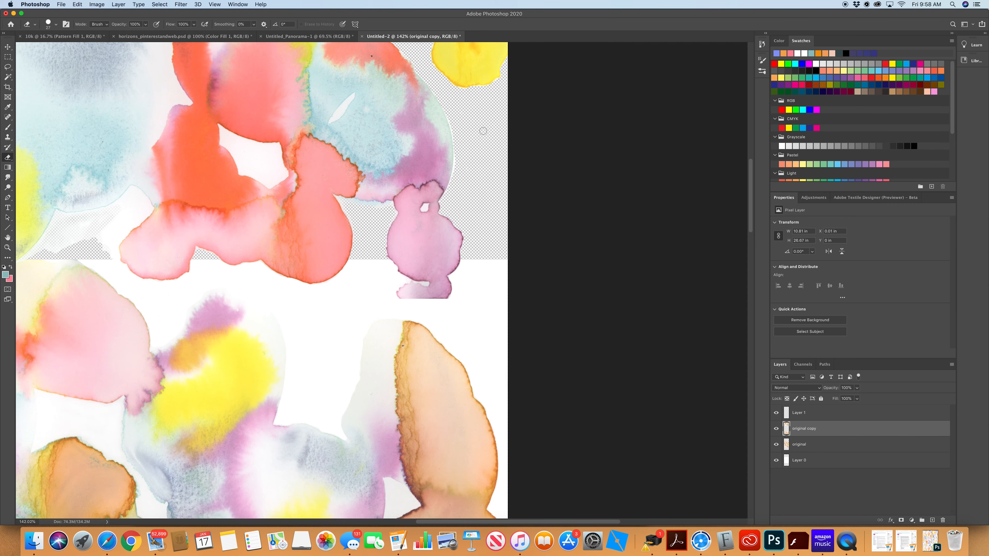
pyautogui.hscroll(-15, 483, 131)
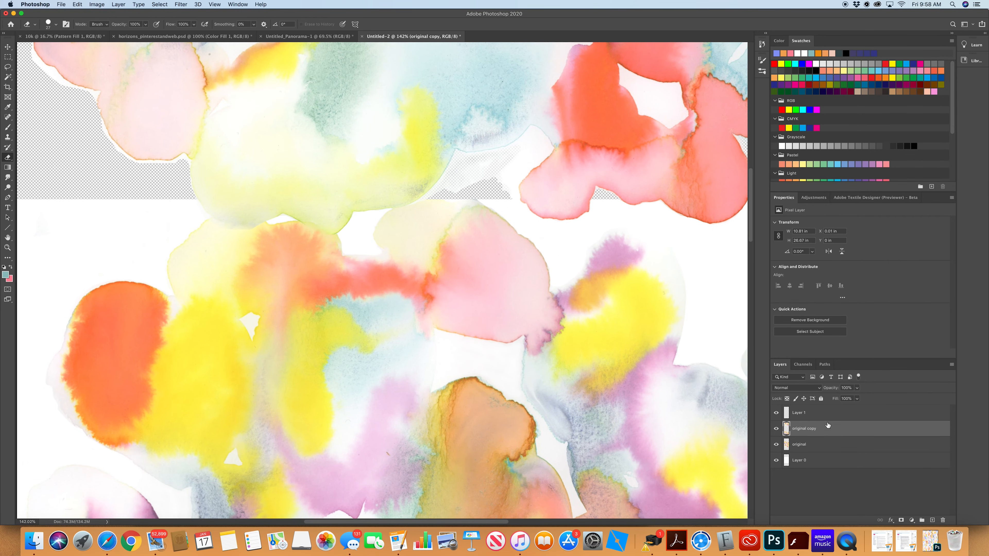
# On Layer 1, use the Clone Stamp to blend pale yellow paint across the seam between the upper yellow-green and lower pale yellow shapes.
pyautogui.click(838, 414)
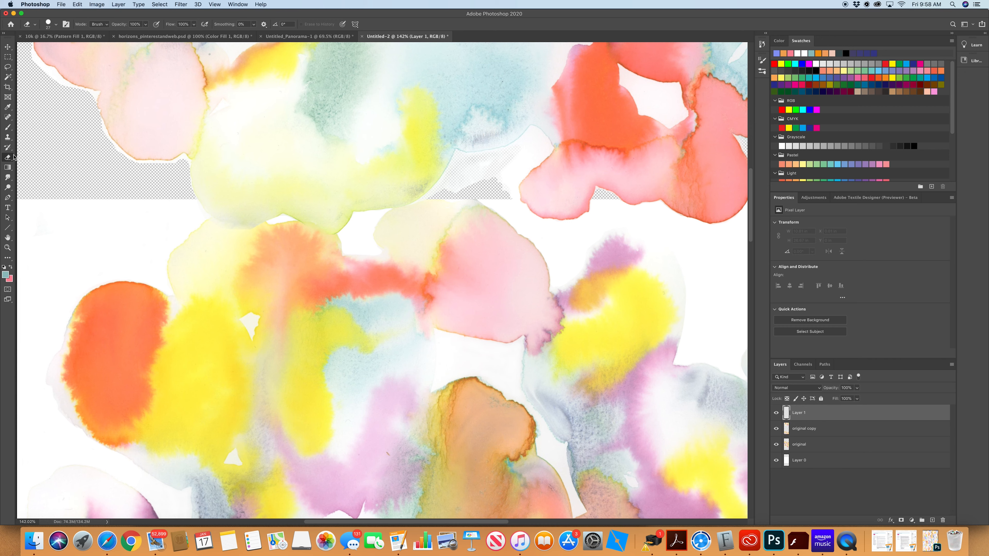
pyautogui.click(7, 137)
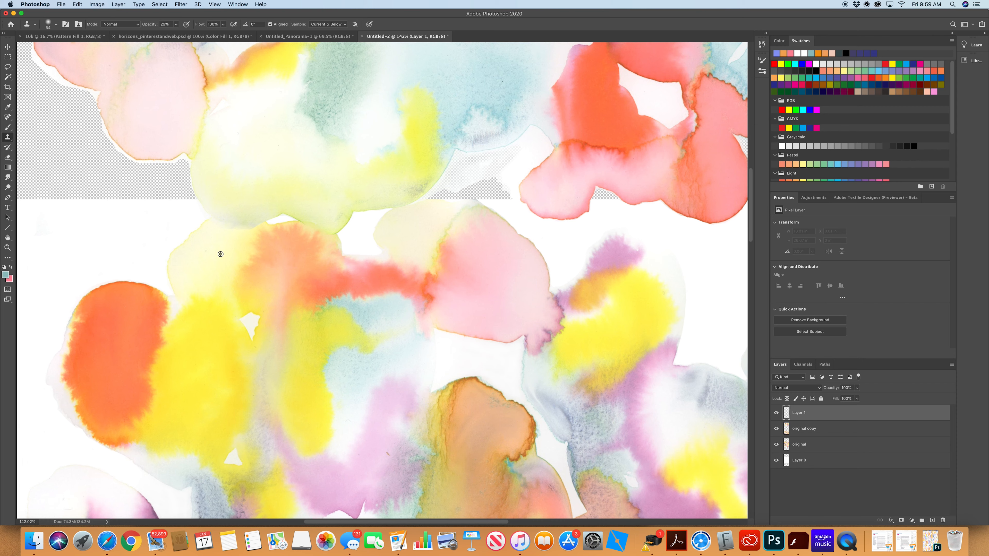
pyautogui.click(239, 226)
pyautogui.click(235, 232)
pyautogui.click(207, 232)
pyautogui.click(208, 230)
pyautogui.click(266, 234)
pyautogui.click(260, 217)
pyautogui.click(216, 205)
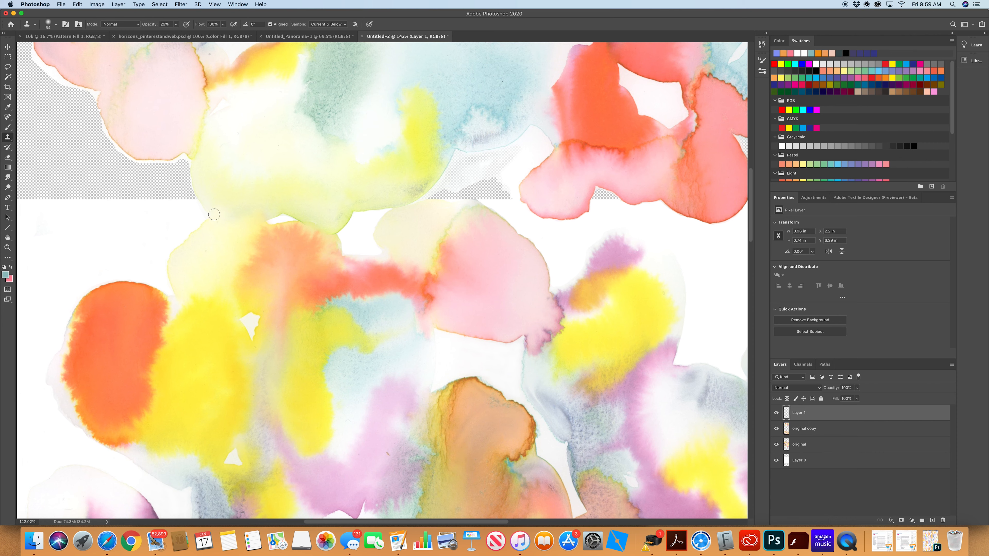
# Clone more pale yellow paint along the seam toward the top of the orange shape.
pyautogui.click(270, 229)
pyautogui.click(239, 211)
pyautogui.click(279, 275)
pyautogui.keyDown('alt'); pyautogui.click(337, 220); pyautogui.keyUp('alt')
pyautogui.click(330, 230)
pyautogui.click(77, 5)
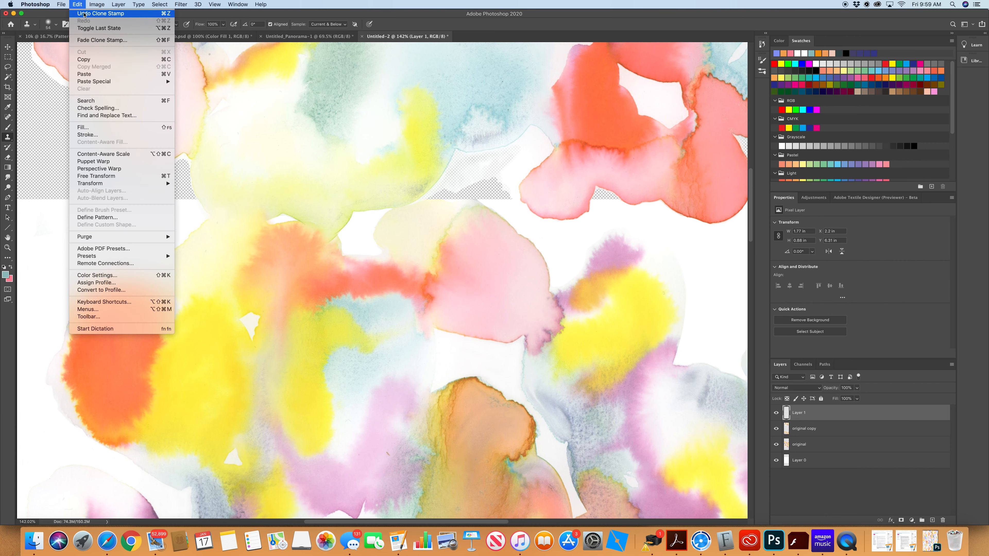
pyautogui.click(78, 5)
pyautogui.click(78, 4)
pyautogui.click(82, 13)
pyautogui.click(78, 4)
pyautogui.click(80, 12)
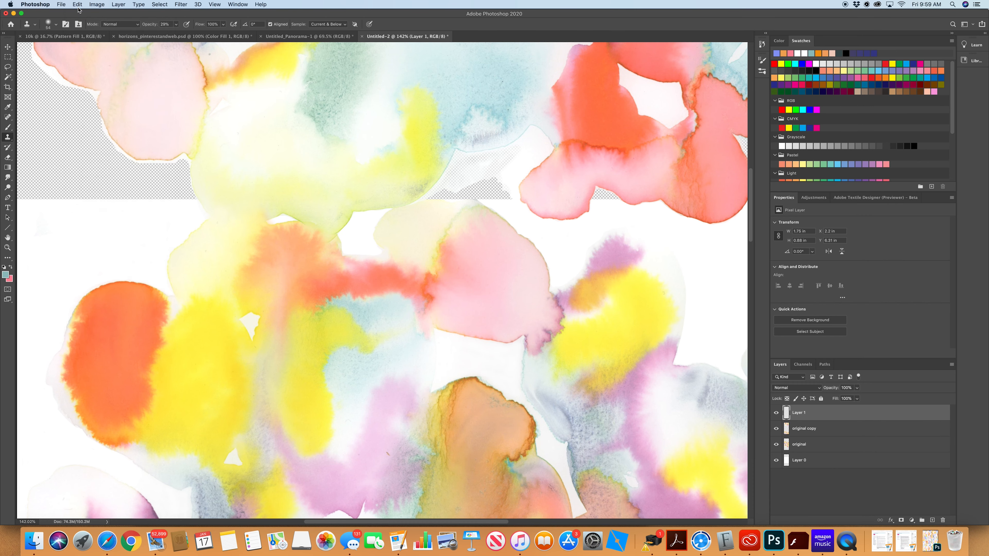
pyautogui.click(78, 4)
pyautogui.click(83, 13)
# Clone orange paint over the pointed lower tip of the yellow-green shape to blend it into the orange shape below.
pyautogui.keyDown('alt'); pyautogui.click(315, 244); pyautogui.keyUp('alt')
pyautogui.click(330, 233)
pyautogui.moveTo(329, 234)
pyautogui.mouseDown()
pyautogui.moveTo(340, 218)
pyautogui.moveTo(313, 233)
pyautogui.mouseUp()
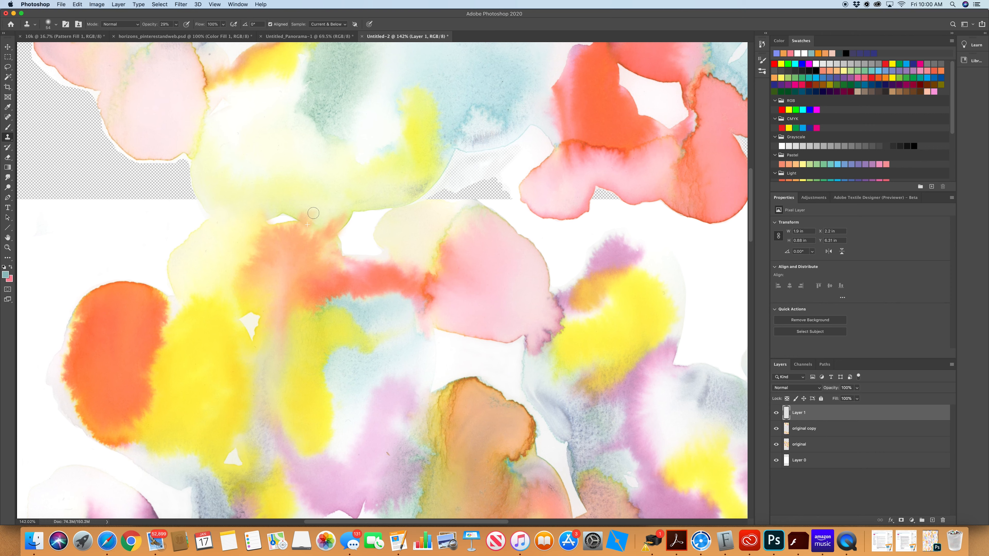
pyautogui.moveTo(314, 213); pyautogui.dragTo(311, 230)
# Clone yellow-green paint over the lower right edge of the yellow-green shape to join it to the pale shape below.
pyautogui.hscroll(2, 304, 255)
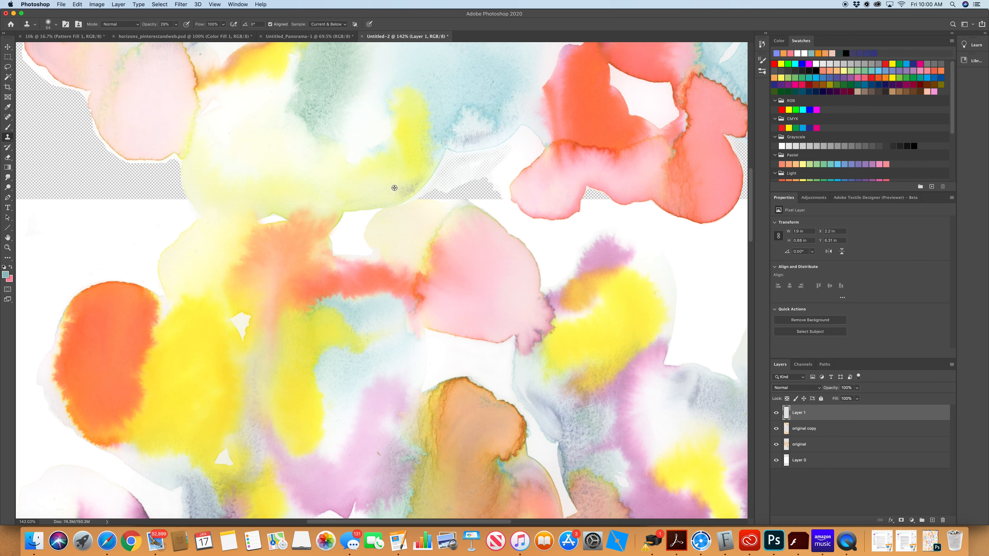
pyautogui.keyDown('alt'); pyautogui.click(387, 191); pyautogui.keyUp('alt')
pyautogui.moveTo(399, 209)
pyautogui.mouseDown()
pyautogui.moveTo(416, 204)
pyautogui.moveTo(397, 198)
pyautogui.moveTo(384, 213)
pyautogui.moveTo(410, 194)
pyautogui.mouseUp()
pyautogui.moveTo(421, 183)
pyautogui.mouseDown()
pyautogui.moveTo(429, 201)
pyautogui.moveTo(425, 181)
pyautogui.moveTo(410, 198)
pyautogui.mouseUp()
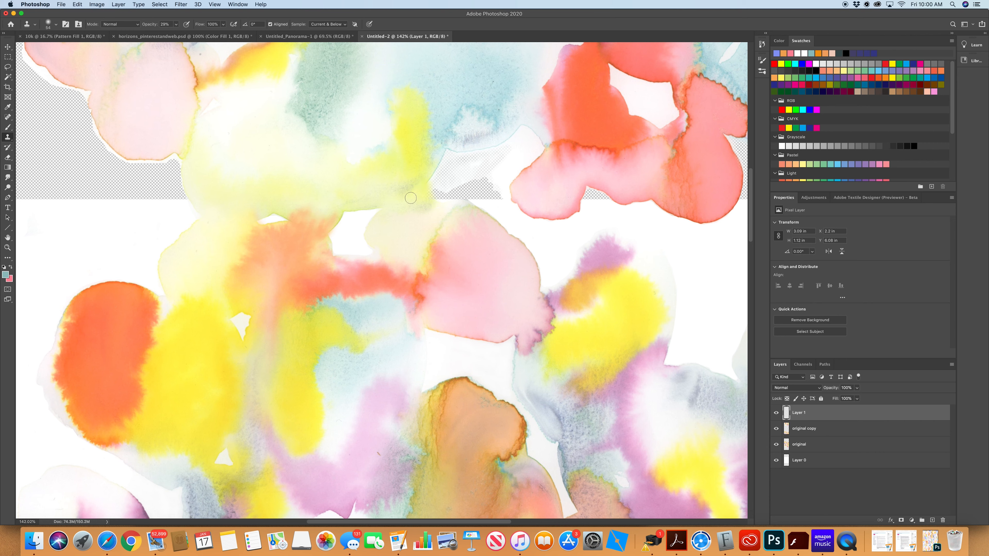
pyautogui.keyDown('alt'); pyautogui.click(394, 168); pyautogui.keyUp('alt')
pyautogui.moveTo(409, 209)
pyautogui.mouseDown()
pyautogui.moveTo(422, 208)
pyautogui.moveTo(374, 204)
pyautogui.moveTo(397, 201)
pyautogui.moveTo(401, 216)
pyautogui.moveTo(396, 208)
pyautogui.moveTo(436, 203)
pyautogui.moveTo(420, 179)
pyautogui.mouseUp()
# Examine the upper and lower seams across the canvas, toggling the original copy layer's visibility to compare the layers.
pyautogui.hscroll(10, 419, 180)
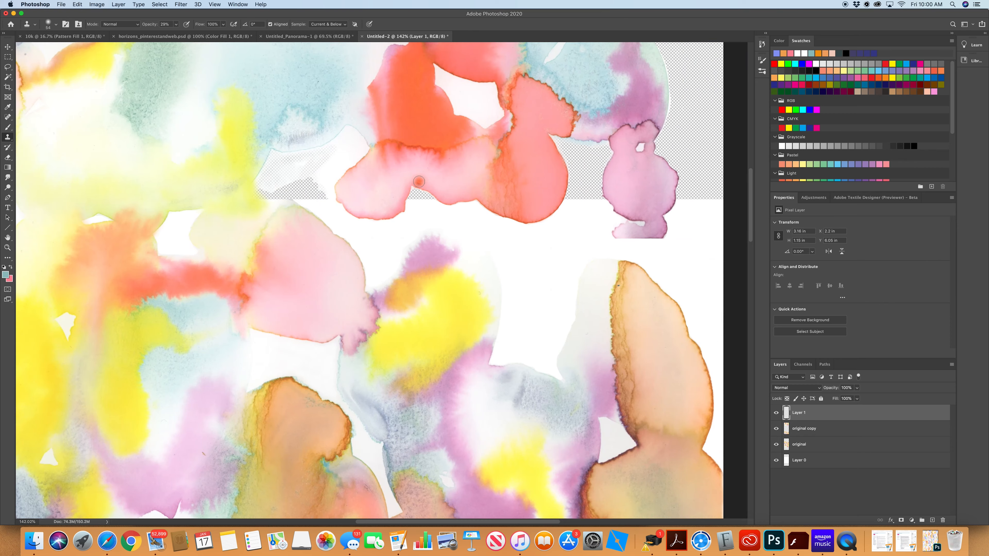
pyautogui.scroll(-2, 419, 181)
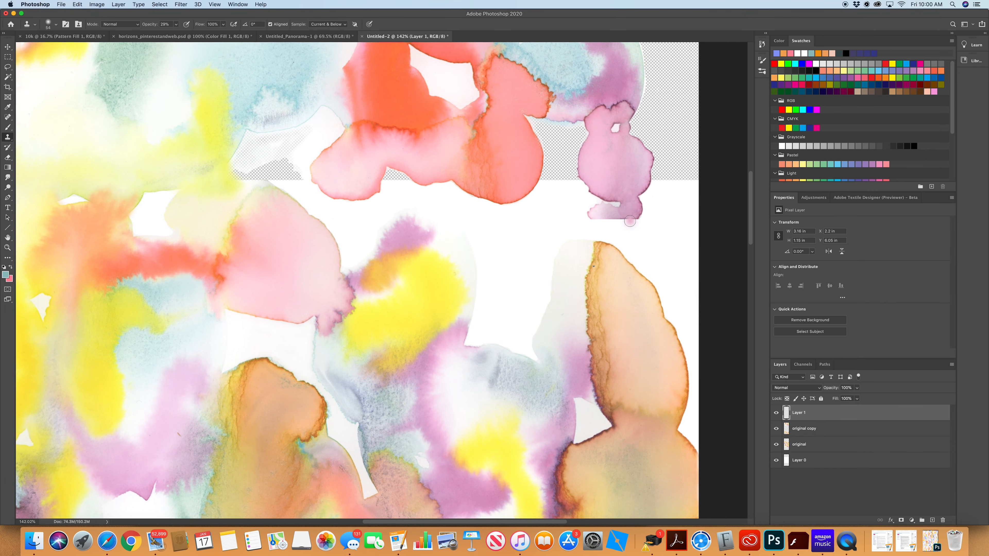
pyautogui.click(777, 429)
pyautogui.click(777, 429)
pyautogui.hscroll(-6, 154, 147)
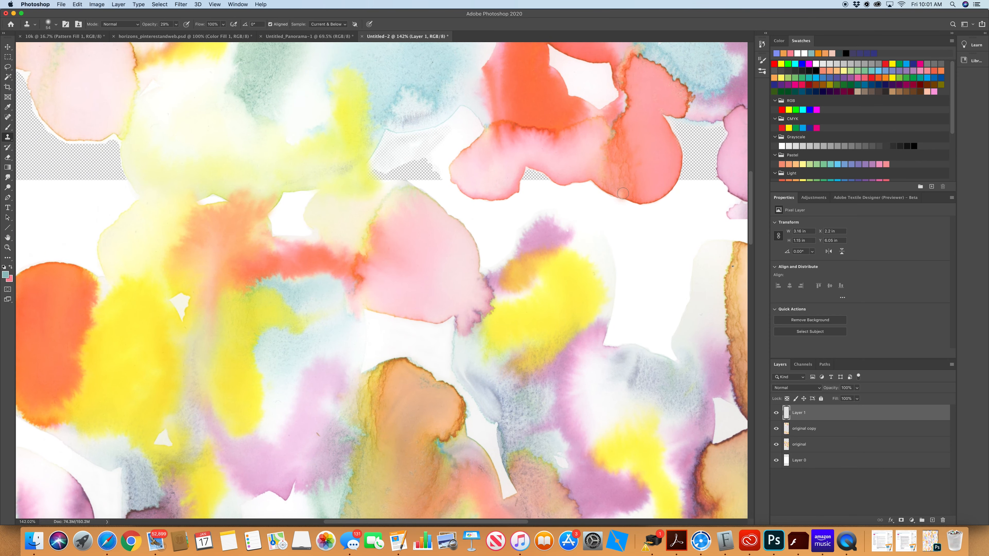
pyautogui.scroll(-15, 622, 193)
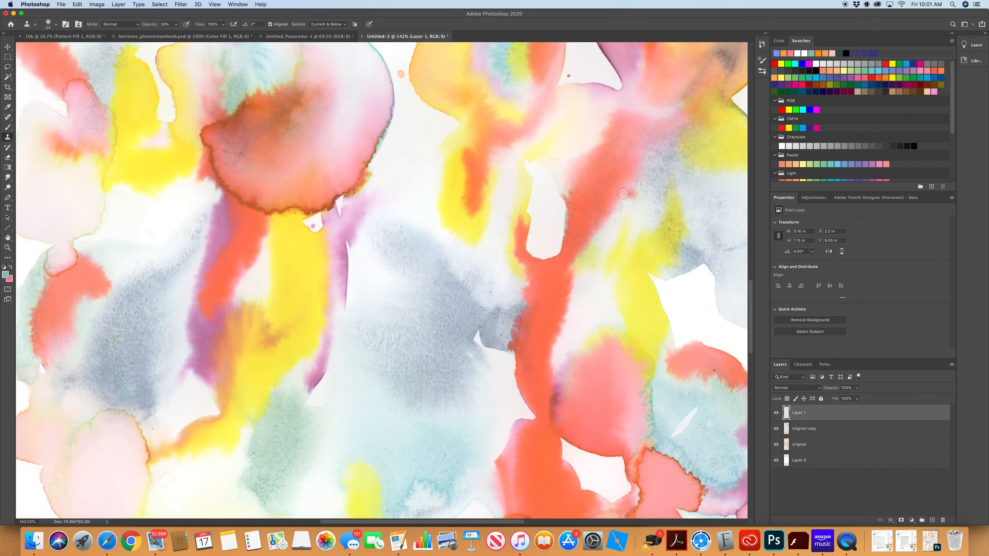
pyautogui.scroll(-10, 622, 193)
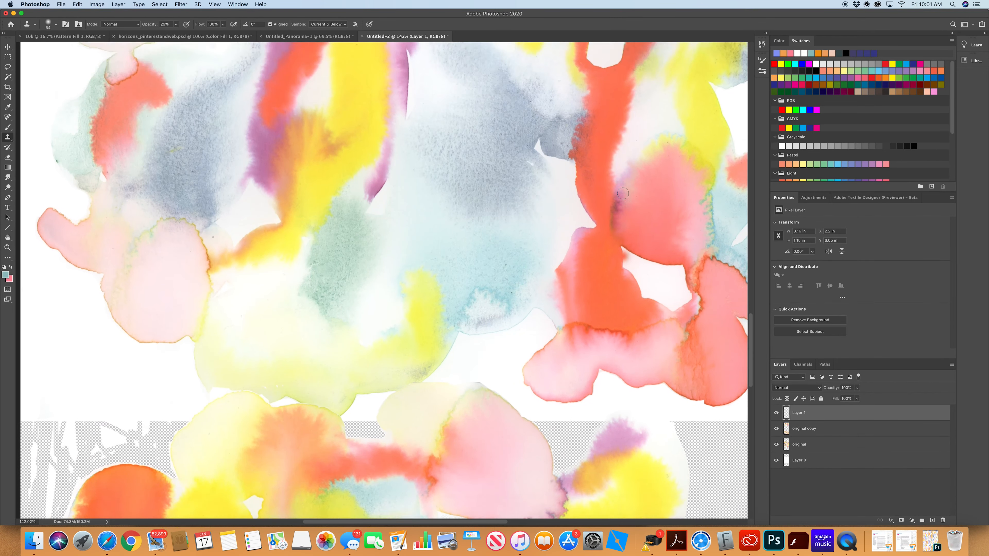
pyautogui.scroll(15, 622, 193)
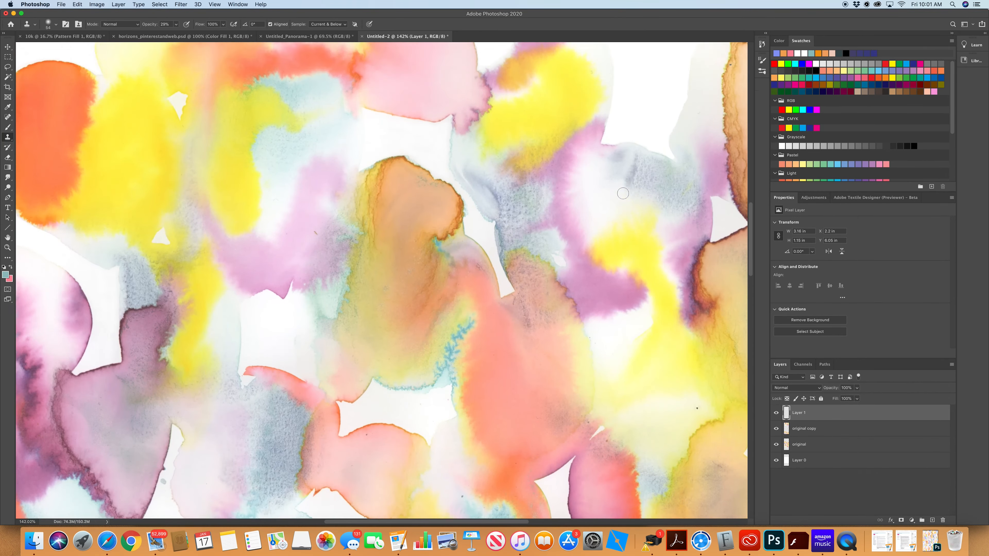
pyautogui.scroll(10, 622, 193)
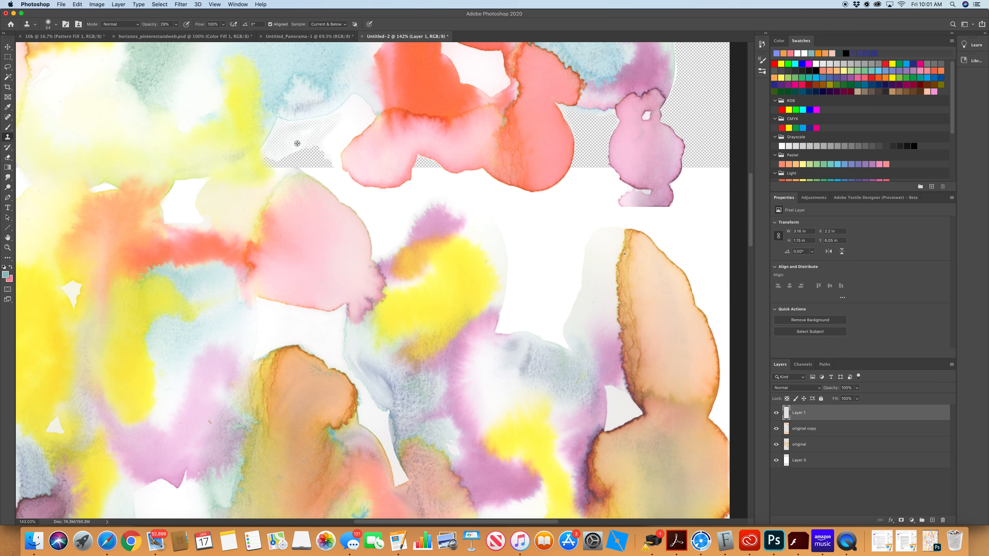
# Clone pink paint to bridge the lower left end of the upper pink-red shape with the pink shape below.
pyautogui.keyDown('alt'); pyautogui.click(389, 156); pyautogui.keyUp('alt')
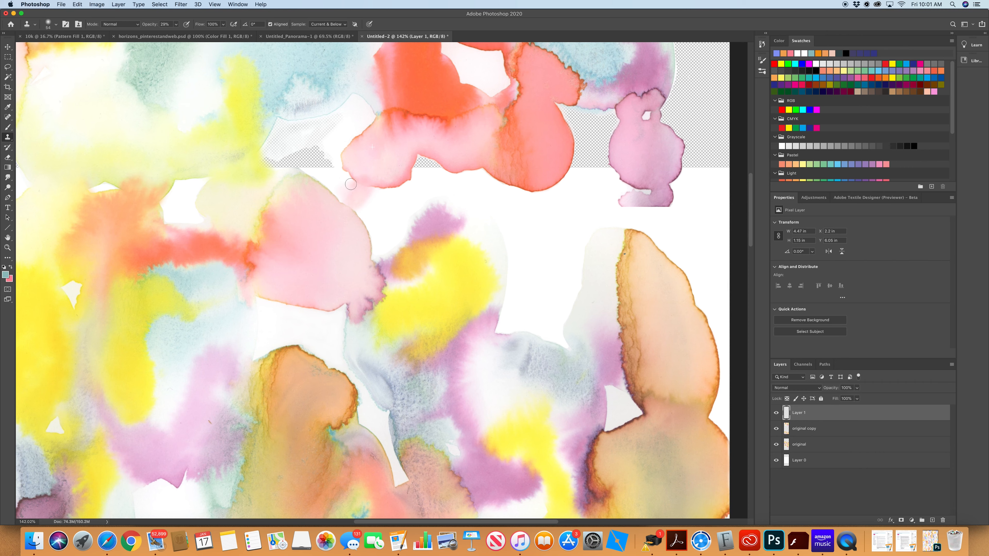
pyautogui.moveTo(345, 179)
pyautogui.mouseDown()
pyautogui.moveTo(334, 196)
pyautogui.moveTo(358, 179)
pyautogui.moveTo(346, 202)
pyautogui.moveTo(356, 197)
pyautogui.moveTo(357, 210)
pyautogui.moveTo(372, 190)
pyautogui.moveTo(352, 168)
pyautogui.moveTo(346, 197)
pyautogui.mouseUp()
pyautogui.keyDown('alt'); pyautogui.click(397, 152); pyautogui.keyUp('alt')
pyautogui.moveTo(382, 169)
pyautogui.mouseDown()
pyautogui.moveTo(355, 164)
pyautogui.moveTo(380, 179)
pyautogui.moveTo(360, 185)
pyautogui.moveTo(373, 184)
pyautogui.moveTo(347, 162)
pyautogui.moveTo(351, 175)
pyautogui.moveTo(376, 183)
pyautogui.mouseUp()
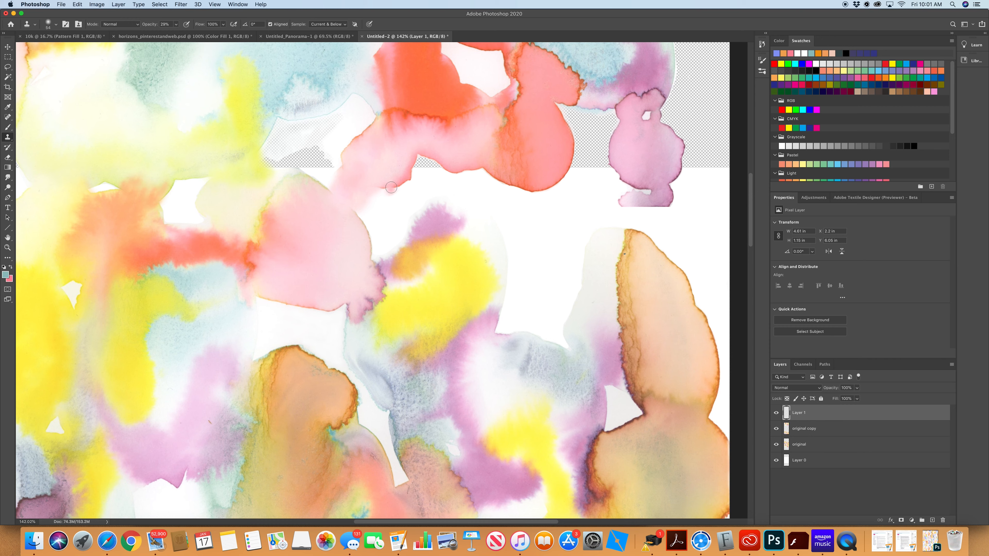
pyautogui.keyDown('alt'); pyautogui.click(379, 153); pyautogui.keyUp('alt')
pyautogui.keyDown('alt'); pyautogui.click(353, 140); pyautogui.keyUp('alt')
pyautogui.moveTo(317, 200)
pyautogui.mouseDown()
pyautogui.moveTo(324, 190)
pyautogui.moveTo(316, 190)
pyautogui.moveTo(329, 190)
pyautogui.moveTo(328, 199)
pyautogui.mouseUp()
# Clone the upper pink shape's edge along the right side of the new pink bridge to define its outline.
pyautogui.keyDown('alt'); pyautogui.click(412, 176); pyautogui.keyUp('alt')
pyautogui.click(573, 150)
pyautogui.keyDown('alt'); pyautogui.click(415, 164); pyautogui.keyUp('alt')
pyautogui.moveTo(361, 207); pyautogui.dragTo(359, 209)
pyautogui.moveTo(371, 192)
pyautogui.mouseDown()
pyautogui.moveTo(417, 186)
pyautogui.moveTo(367, 189)
pyautogui.moveTo(409, 168)
pyautogui.moveTo(382, 181)
pyautogui.mouseUp()
pyautogui.keyDown('alt'); pyautogui.click(415, 161); pyautogui.keyUp('alt')
pyautogui.keyDown('alt'); pyautogui.click(414, 165); pyautogui.keyUp('alt')
pyautogui.click(363, 197)
pyautogui.click(367, 193)
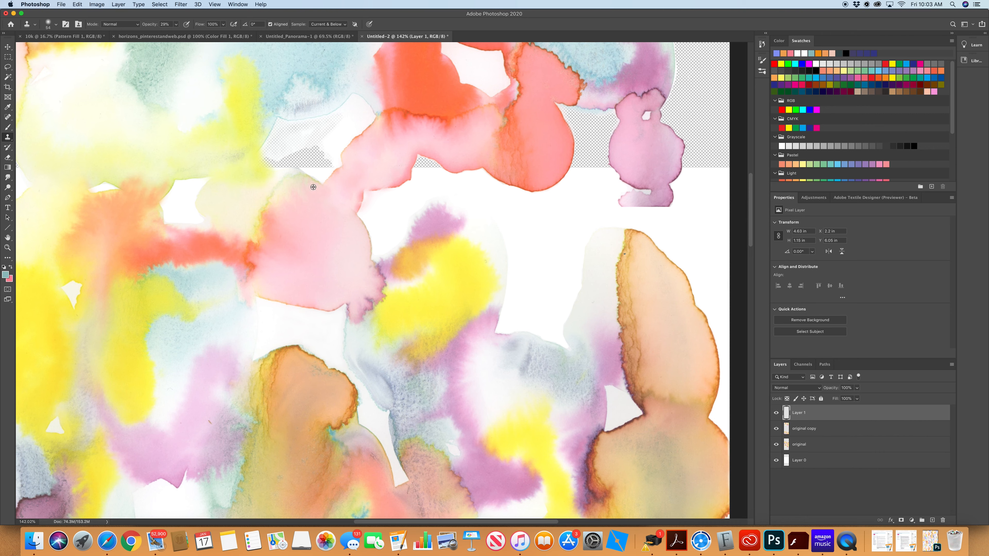
pyautogui.click(357, 198)
pyautogui.click(357, 200)
pyautogui.click(355, 201)
# Reduce the Eraser's brush size and erase the stray cloned paint along the right edge of the pink bridge.
pyautogui.click(8, 158)
pyautogui.click(56, 25)
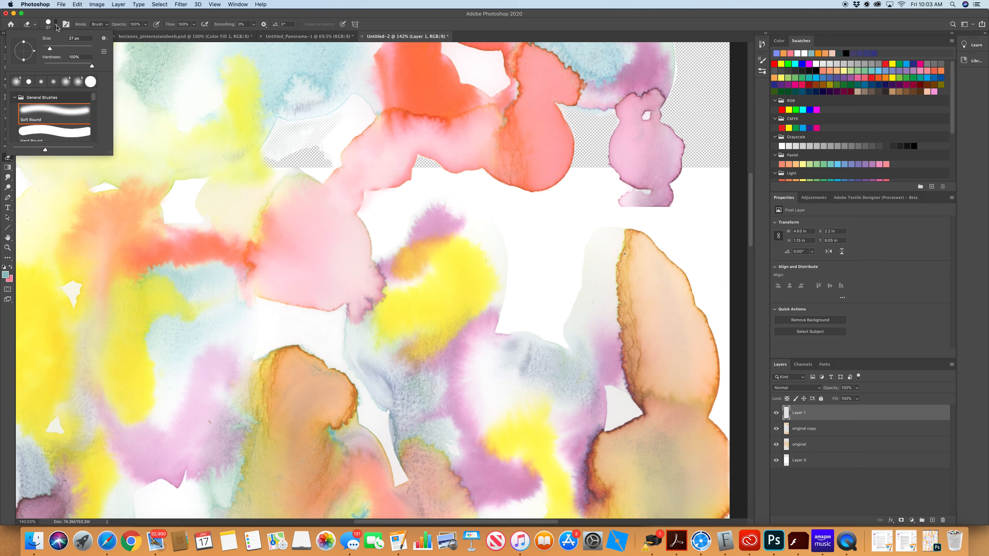
pyautogui.moveTo(52, 51); pyautogui.dragTo(47, 50)
pyautogui.moveTo(394, 190); pyautogui.dragTo(372, 194)
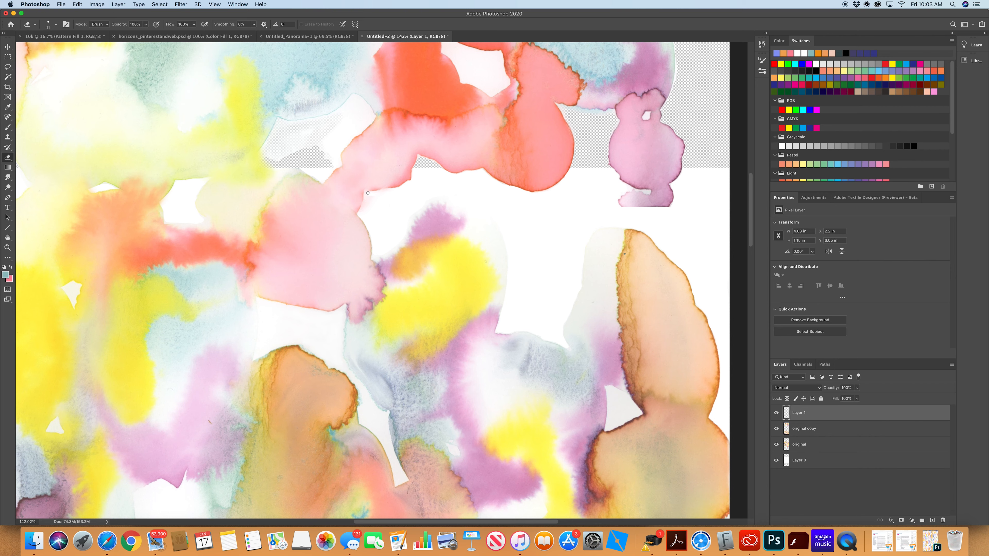
pyautogui.moveTo(366, 194); pyautogui.dragTo(366, 204)
# Examine the painting down to the lower seam and back for shapes that still need joining near the upper seam.
pyautogui.scroll(-5, 659, 205)
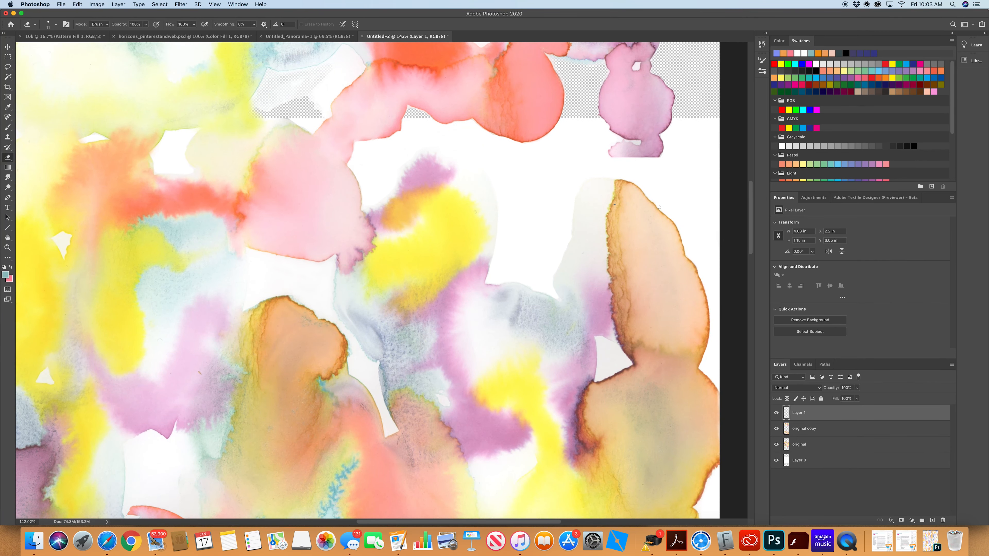
pyautogui.scroll(3, 659, 208)
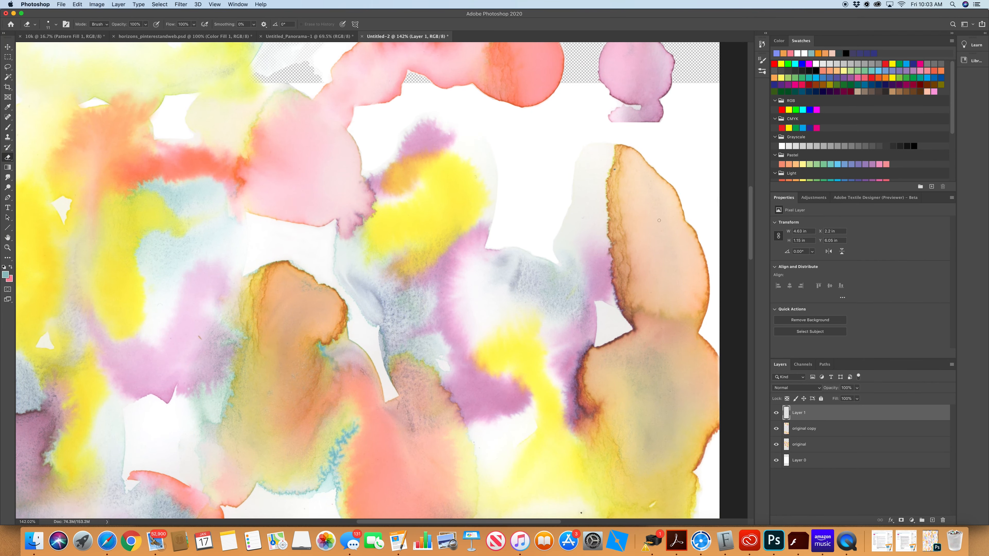
pyautogui.scroll(-10, 658, 219)
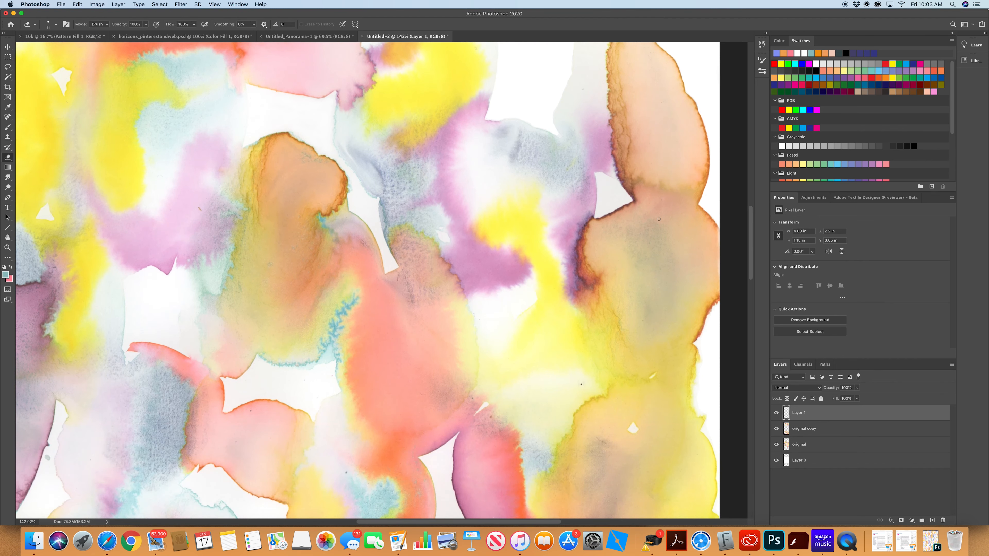
pyautogui.scroll(-10, 658, 219)
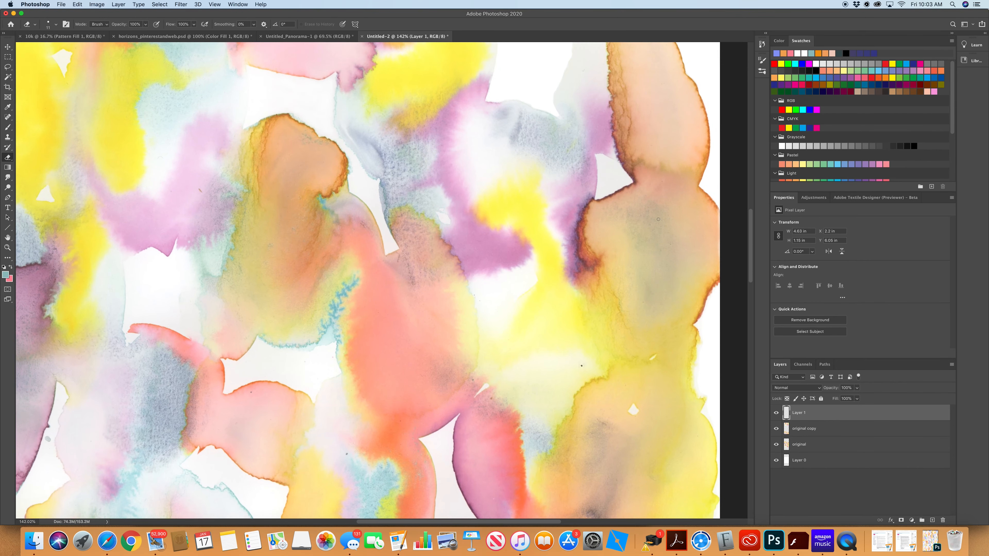
pyautogui.hscroll(-5, 658, 219)
pyautogui.scroll(-10, 658, 219)
pyautogui.hscroll(2, 658, 219)
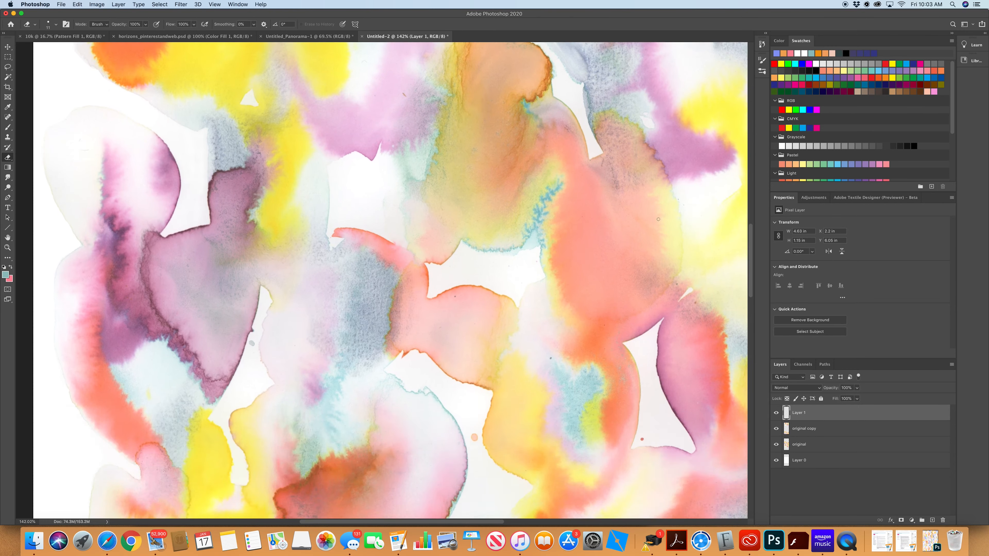
pyautogui.scroll(-10, 658, 219)
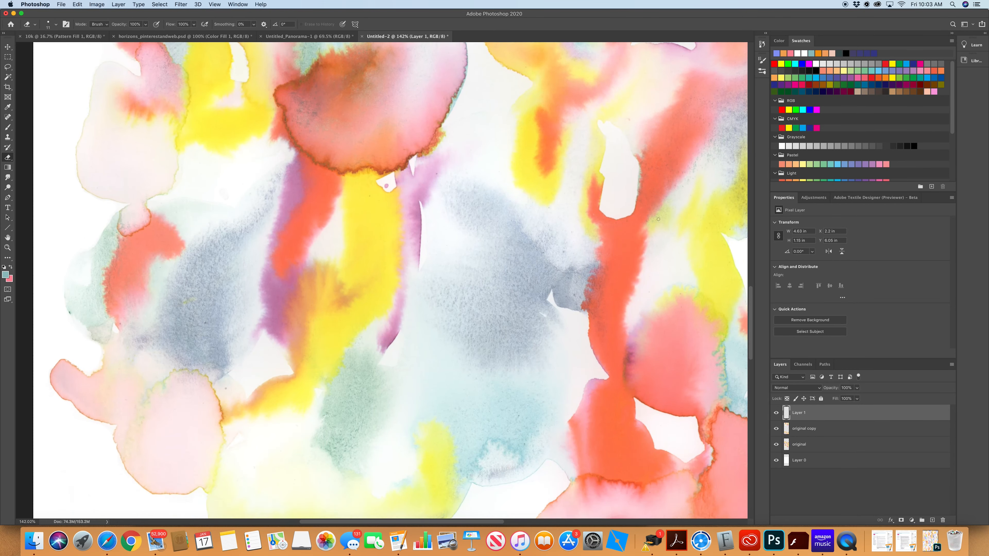
pyautogui.scroll(10, 658, 219)
pyautogui.hscroll(2, 658, 219)
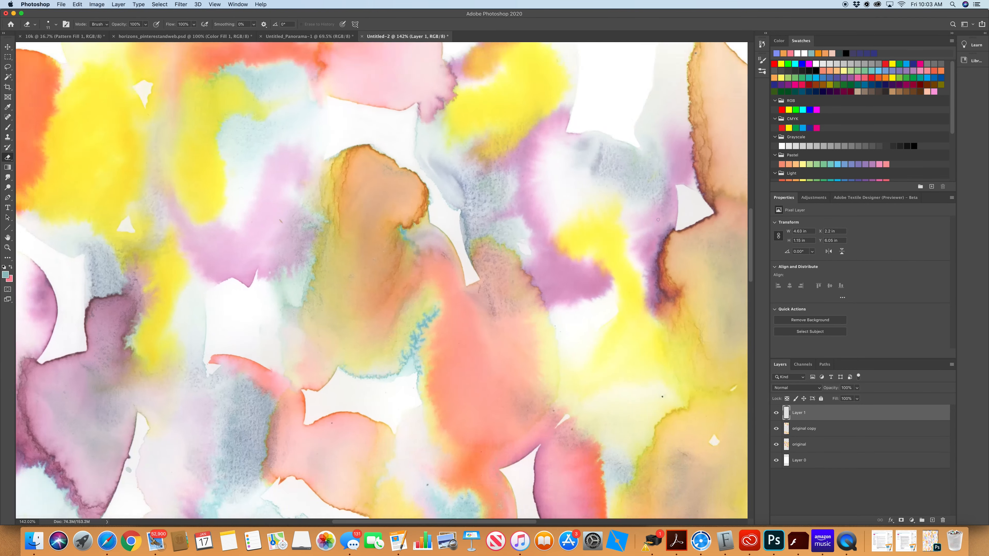
pyautogui.scroll(5, 651, 221)
pyautogui.hscroll(2, 651, 221)
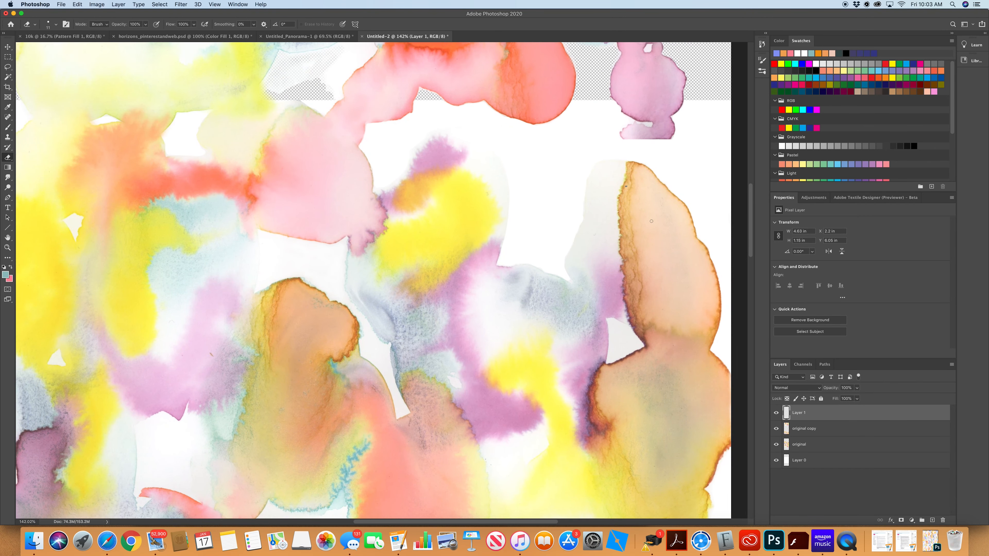
pyautogui.scroll(-2, 651, 221)
pyautogui.hscroll(-2, 655, 225)
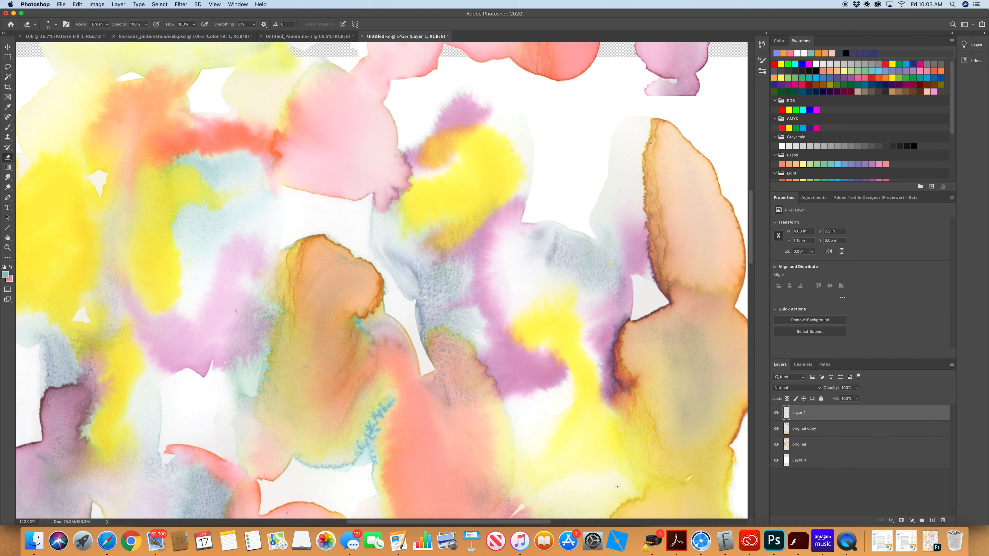
pyautogui.hscroll(5, 341, 370)
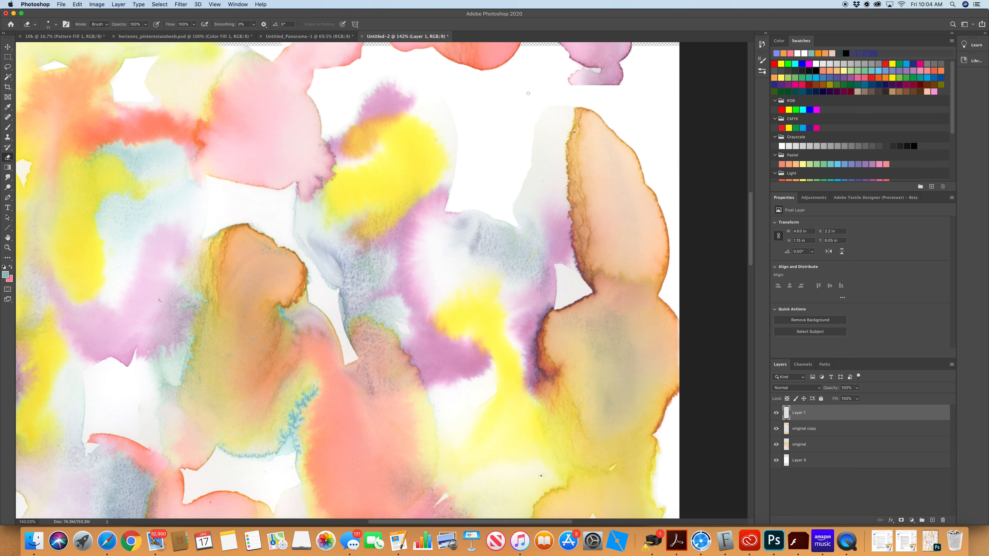
# Clone purple paint over the flat cut lower edge of the purple shape near the canvas's right edge.
pyautogui.click(7, 137)
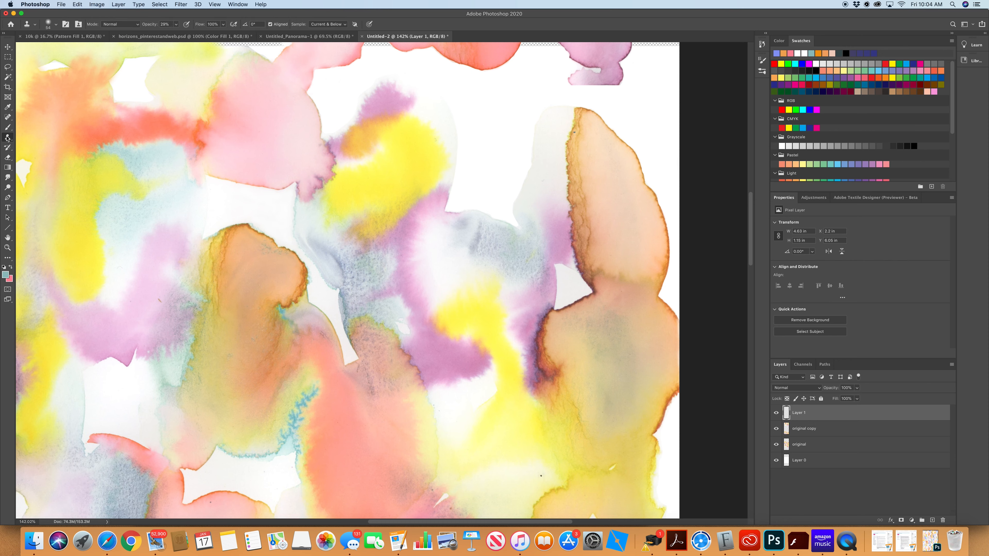
pyautogui.keyDown('alt'); pyautogui.click(611, 69); pyautogui.keyUp('alt')
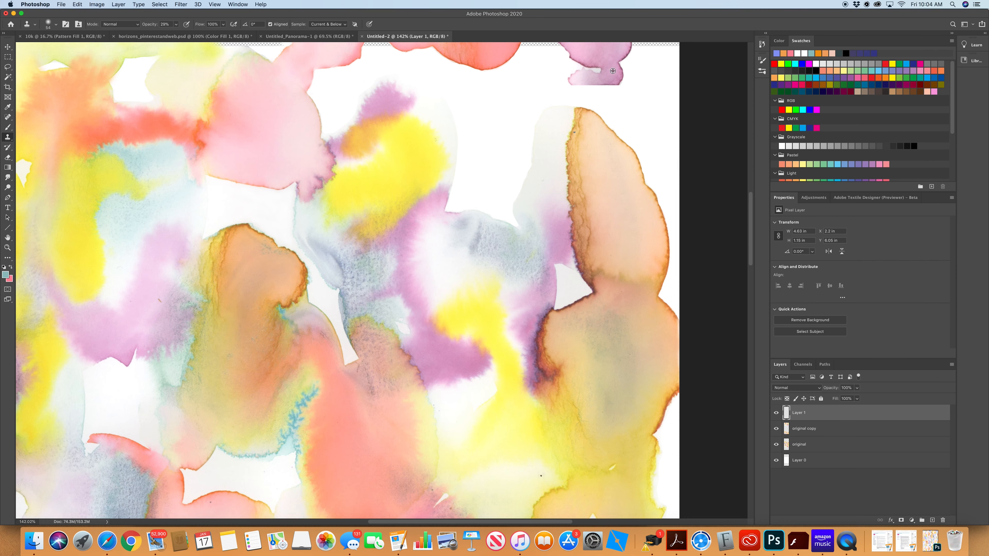
pyautogui.click(609, 91)
pyautogui.moveTo(608, 91); pyautogui.dragTo(614, 82)
pyautogui.scroll(5, 608, 101)
pyautogui.keyDown('alt'); pyautogui.click(601, 122); pyautogui.keyUp('alt')
pyautogui.moveTo(606, 191)
pyautogui.mouseDown()
pyautogui.moveTo(617, 172)
pyautogui.moveTo(590, 178)
pyautogui.moveTo(601, 184)
pyautogui.moveTo(583, 176)
pyautogui.moveTo(608, 172)
pyautogui.moveTo(575, 173)
pyautogui.mouseUp()
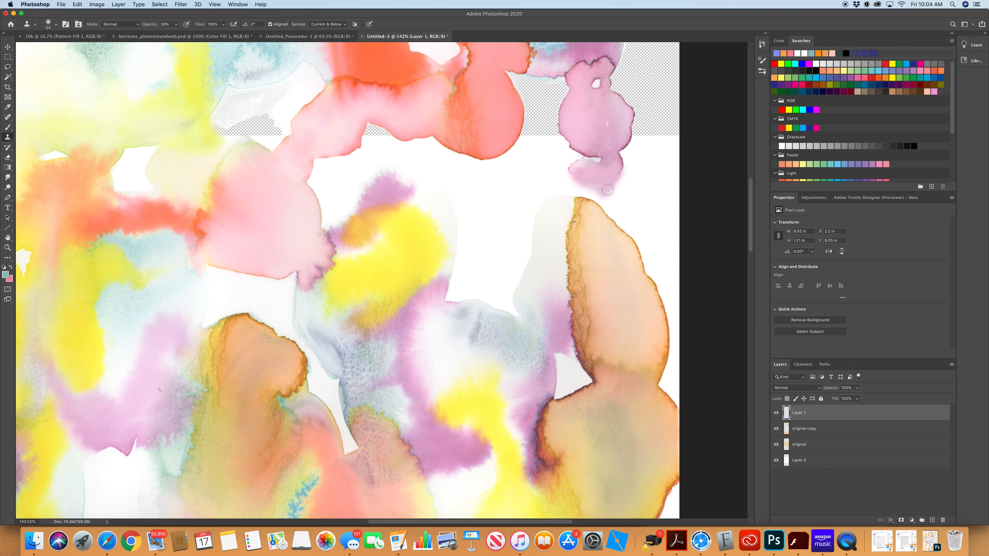
# Clone purple and light orange paint to extend the purple shape down onto the tip of the tall orange shape.
pyautogui.keyDown('alt'); pyautogui.click(607, 137); pyautogui.keyUp('alt')
pyautogui.moveTo(603, 200)
pyautogui.mouseDown()
pyautogui.moveTo(580, 186)
pyautogui.moveTo(603, 177)
pyautogui.moveTo(607, 162)
pyautogui.moveTo(598, 201)
pyautogui.moveTo(574, 194)
pyautogui.moveTo(581, 185)
pyautogui.moveTo(578, 197)
pyautogui.moveTo(586, 195)
pyautogui.moveTo(576, 176)
pyautogui.moveTo(591, 194)
pyautogui.mouseUp()
pyautogui.keyDown('alt'); pyautogui.click(607, 111); pyautogui.keyUp('alt')
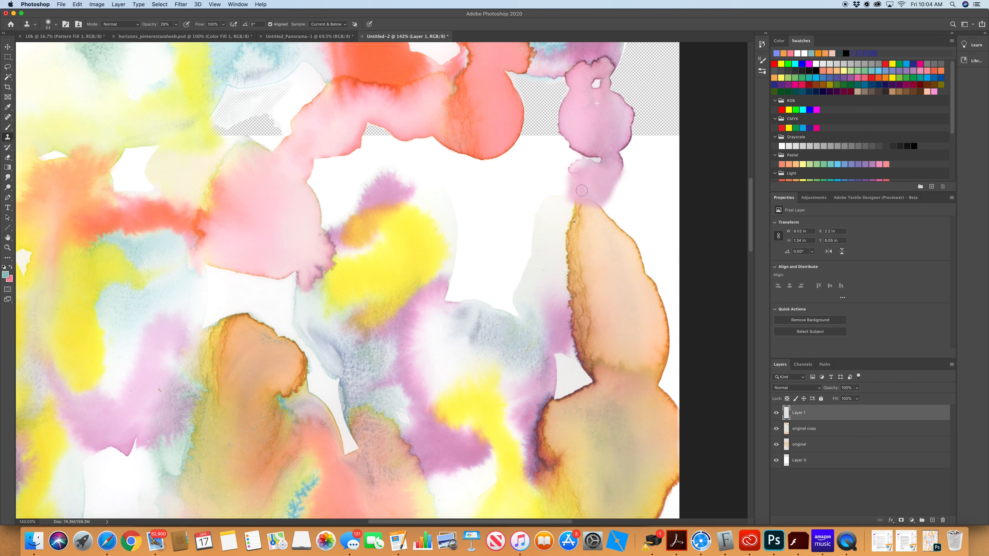
pyautogui.scroll(-1, 600, 259)
pyautogui.moveTo(600, 261); pyautogui.dragTo(601, 262)
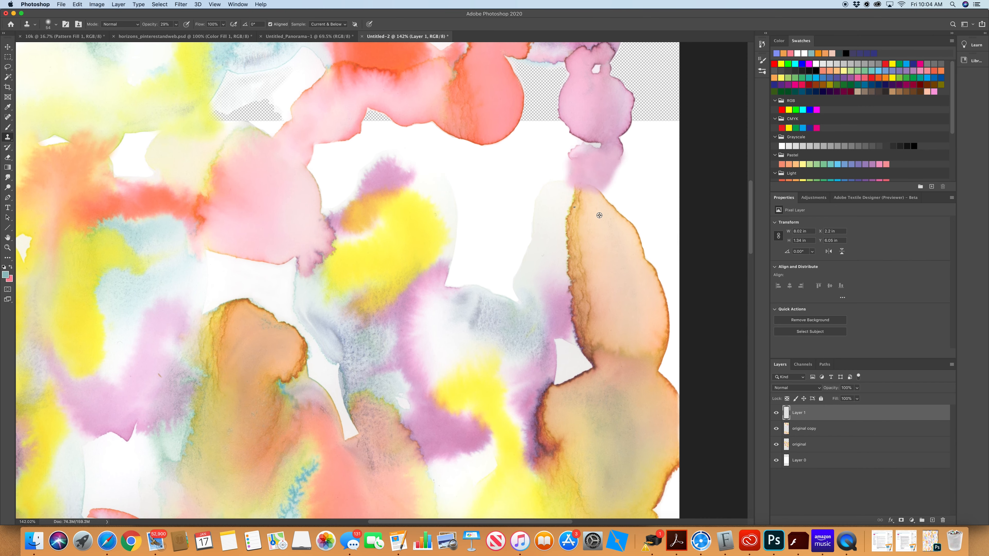
pyautogui.moveTo(599, 215)
pyautogui.mouseDown()
pyautogui.moveTo(600, 189)
pyautogui.moveTo(591, 198)
pyautogui.moveTo(586, 188)
pyautogui.moveTo(585, 203)
pyautogui.moveTo(609, 173)
pyautogui.moveTo(599, 212)
pyautogui.mouseUp()
pyautogui.keyDown('alt'); pyautogui.click(589, 219); pyautogui.keyUp('alt')
# Clone the dark purple and brown edge texture along the left side of the bridge between the purple and orange shapes.
pyautogui.scroll(-3, 599, 211)
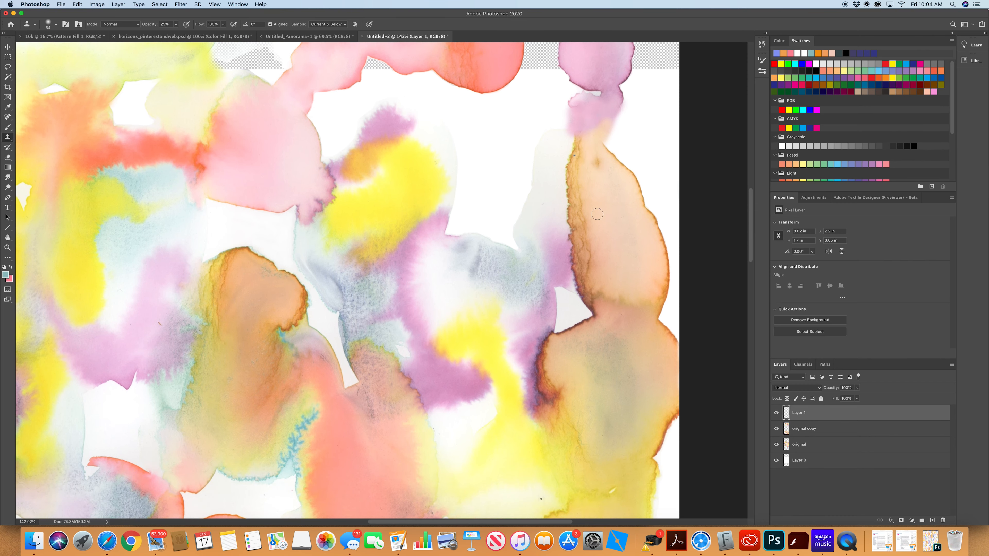
pyautogui.keyDown('alt'); pyautogui.click(526, 385); pyautogui.keyUp('alt')
pyautogui.moveTo(574, 129)
pyautogui.mouseDown()
pyautogui.moveTo(580, 103)
pyautogui.moveTo(564, 105)
pyautogui.moveTo(569, 142)
pyautogui.moveTo(567, 118)
pyautogui.moveTo(581, 95)
pyautogui.moveTo(568, 122)
pyautogui.moveTo(569, 93)
pyautogui.mouseUp()
pyautogui.moveTo(566, 88)
pyautogui.mouseDown()
pyautogui.moveTo(578, 112)
pyautogui.moveTo(563, 116)
pyautogui.moveTo(568, 148)
pyautogui.moveTo(582, 139)
pyautogui.moveTo(576, 117)
pyautogui.moveTo(584, 132)
pyautogui.moveTo(574, 109)
pyautogui.moveTo(582, 133)
pyautogui.mouseUp()
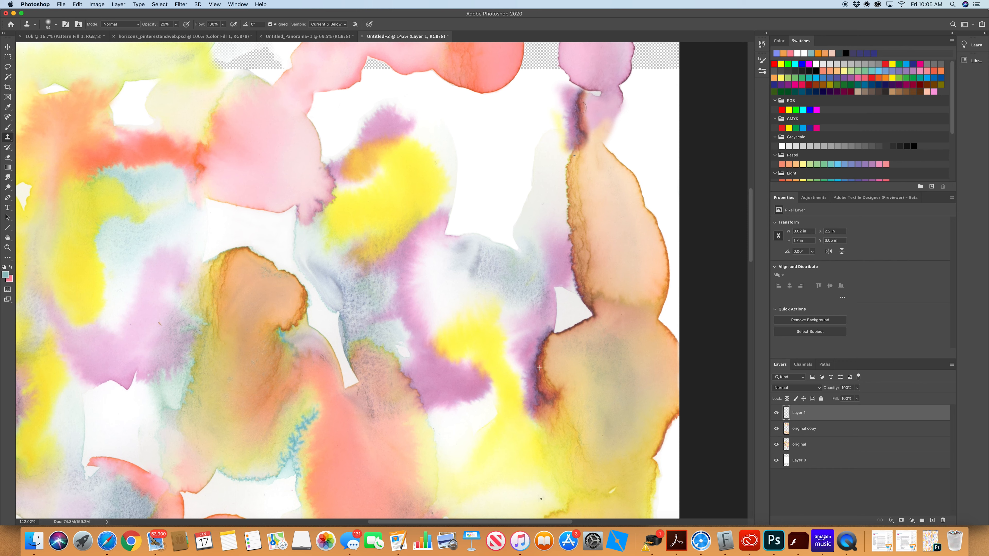
pyautogui.moveTo(580, 127); pyautogui.dragTo(587, 140)
pyautogui.click(532, 396)
# Clone the dark purple and brown edge texture down the right side of the bridge to the orange shape.
pyautogui.hscroll(2, 611, 335)
pyautogui.scroll(3, 622, 158)
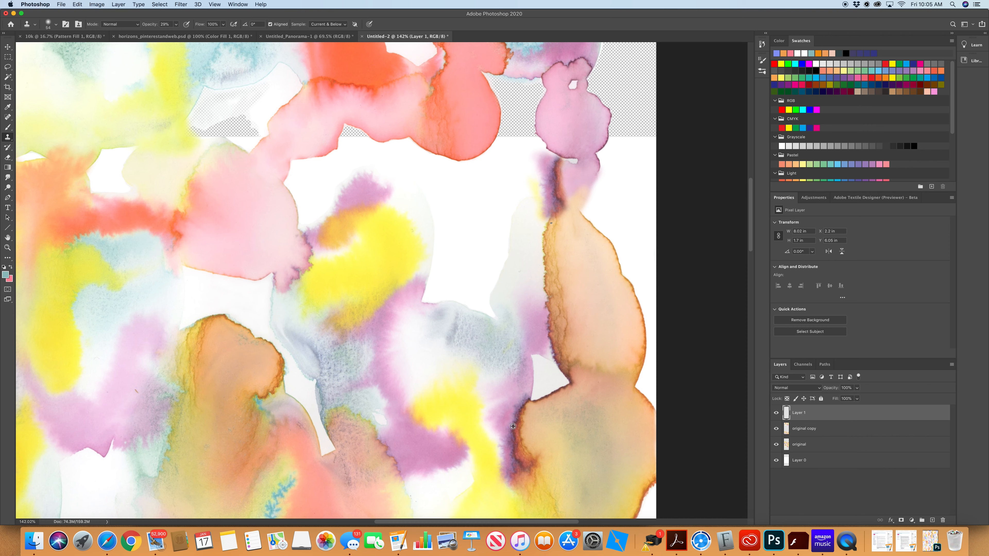
pyautogui.keyDown('alt'); pyautogui.click(512, 426); pyautogui.keyUp('alt')
pyautogui.click(580, 202)
pyautogui.moveTo(580, 203)
pyautogui.mouseDown()
pyautogui.moveTo(596, 174)
pyautogui.moveTo(580, 211)
pyautogui.moveTo(588, 219)
pyautogui.moveTo(587, 205)
pyautogui.moveTo(589, 221)
pyautogui.moveTo(591, 197)
pyautogui.moveTo(598, 222)
pyautogui.moveTo(588, 211)
pyautogui.moveTo(596, 189)
pyautogui.moveTo(599, 239)
pyautogui.moveTo(596, 231)
pyautogui.moveTo(595, 197)
pyautogui.moveTo(604, 234)
pyautogui.mouseUp()
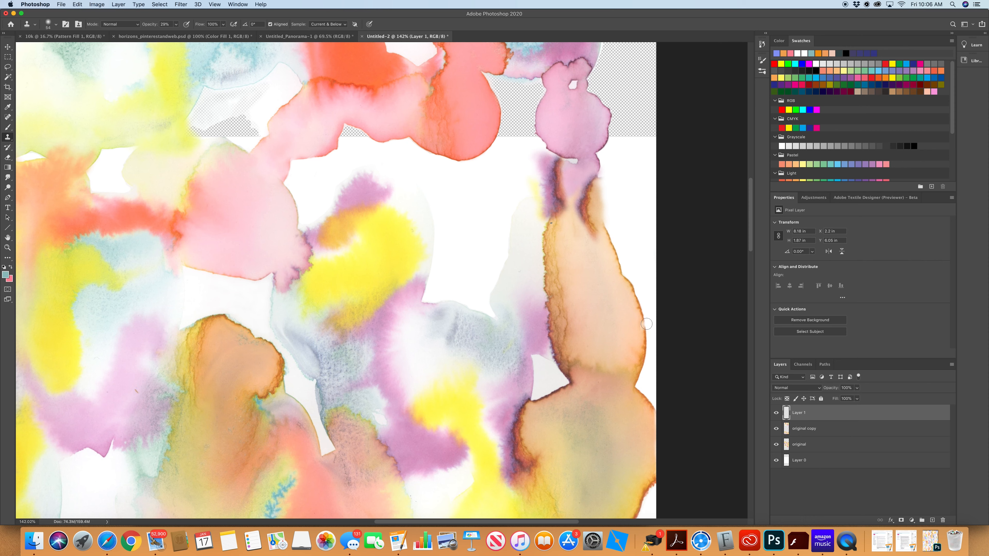
pyautogui.moveTo(606, 213)
pyautogui.mouseDown()
pyautogui.moveTo(600, 183)
pyautogui.moveTo(601, 196)
pyautogui.mouseUp()
# Clone the orange shape's outline along the bridge's right edge and blend purple paint into the middle of the bridge.
pyautogui.keyDown('alt'); pyautogui.click(646, 338); pyautogui.keyUp('alt')
pyautogui.moveTo(600, 213); pyautogui.dragTo(602, 214)
pyautogui.click(569, 203)
pyautogui.moveTo(569, 203); pyautogui.dragTo(559, 222)
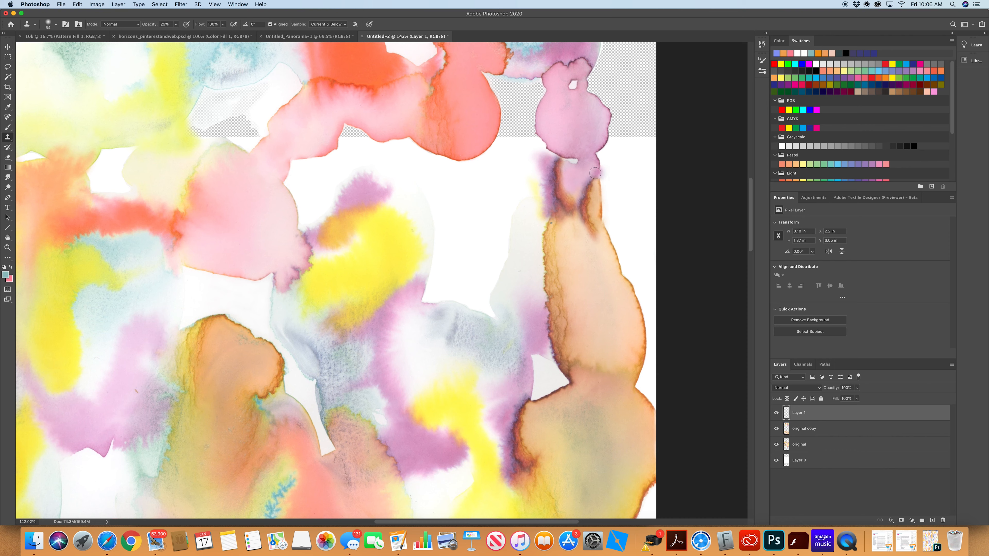
pyautogui.moveTo(585, 178); pyautogui.dragTo(578, 190)
pyautogui.moveTo(587, 178); pyautogui.dragTo(578, 202)
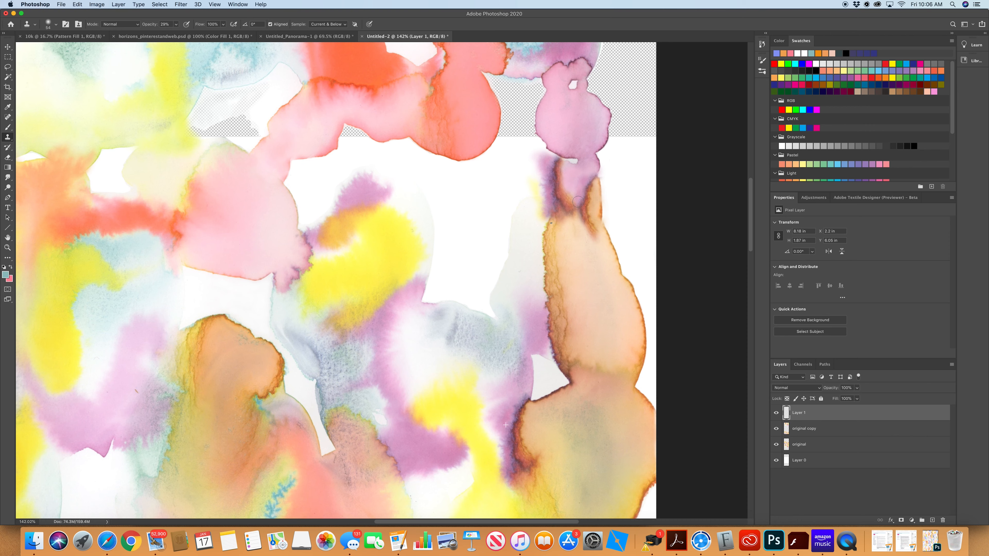
# Clone light orange paint over the dark patch at the upper right of the orange shape to smooth the join.
pyautogui.click(587, 285)
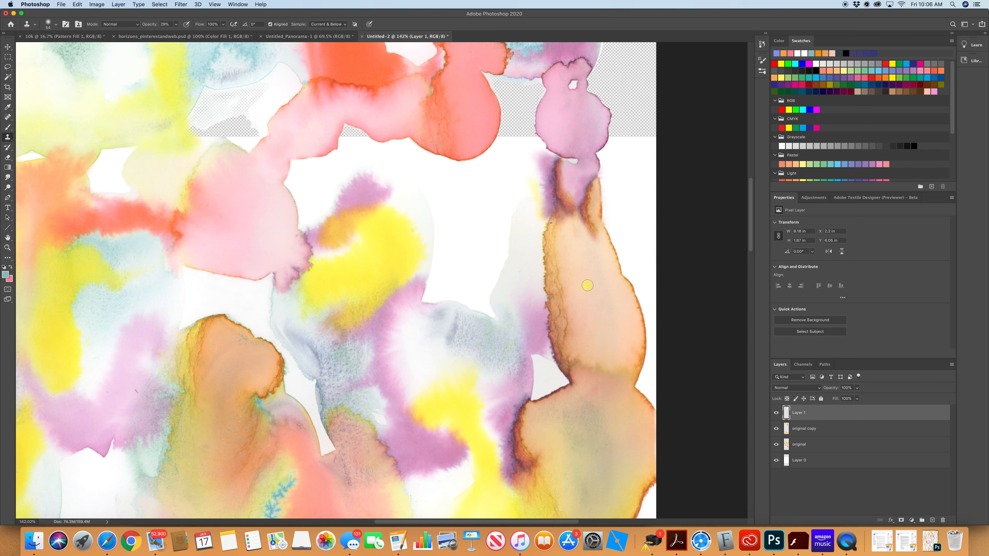
pyautogui.keyDown('alt'); pyautogui.click(602, 260); pyautogui.keyUp('alt')
pyautogui.moveTo(604, 235)
pyautogui.mouseDown()
pyautogui.moveTo(588, 220)
pyautogui.moveTo(590, 238)
pyautogui.moveTo(587, 213)
pyautogui.moveTo(594, 233)
pyautogui.moveTo(592, 220)
pyautogui.mouseUp()
pyautogui.keyDown('alt'); pyautogui.click(597, 257); pyautogui.keyUp('alt')
pyautogui.moveTo(597, 255)
pyautogui.mouseDown()
pyautogui.moveTo(598, 196)
pyautogui.moveTo(591, 264)
pyautogui.mouseUp()
# Set the Eraser to 19% opacity and 20 px, and soften the stray yellow paint left of the purple bridge.
pyautogui.click(8, 157)
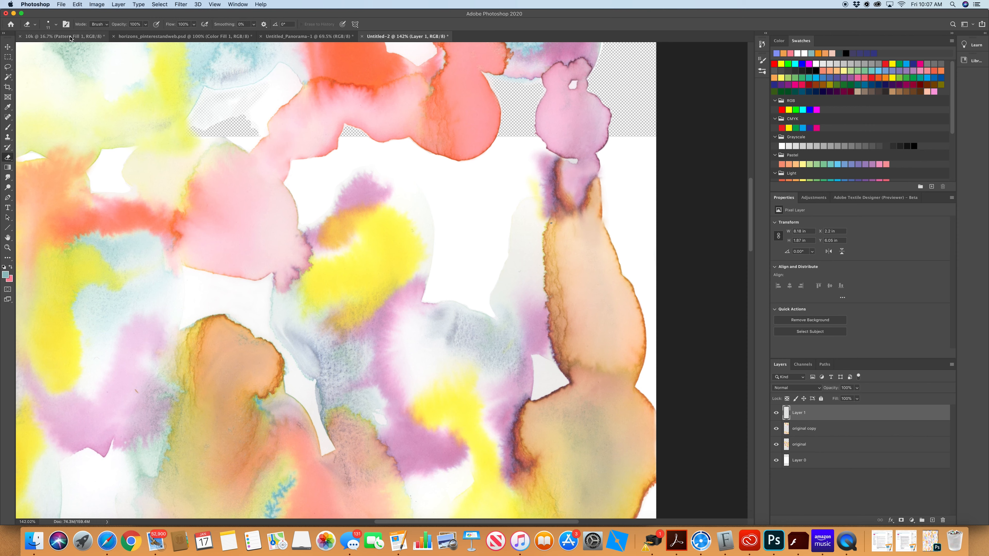
pyautogui.click(146, 25)
pyautogui.moveTo(147, 35); pyautogui.dragTo(117, 35)
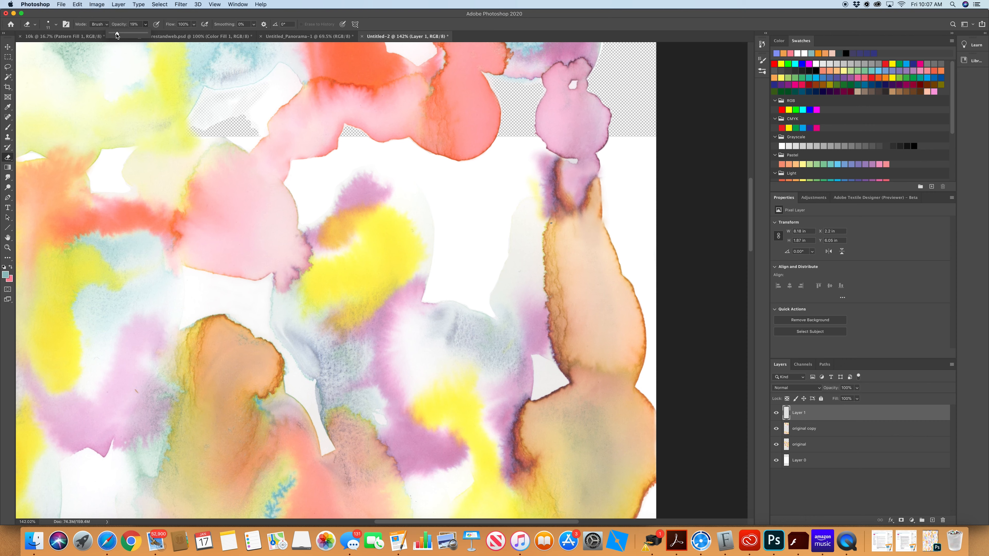
pyautogui.click(56, 26)
pyautogui.moveTo(93, 68)
pyautogui.mouseDown()
pyautogui.moveTo(43, 67)
pyautogui.moveTo(49, 51)
pyautogui.mouseUp()
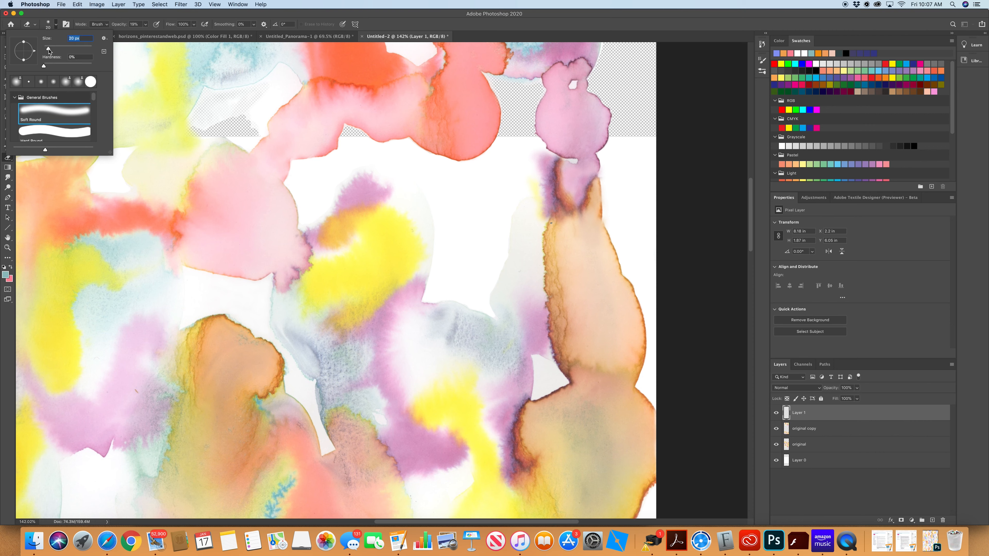
pyautogui.click(538, 194)
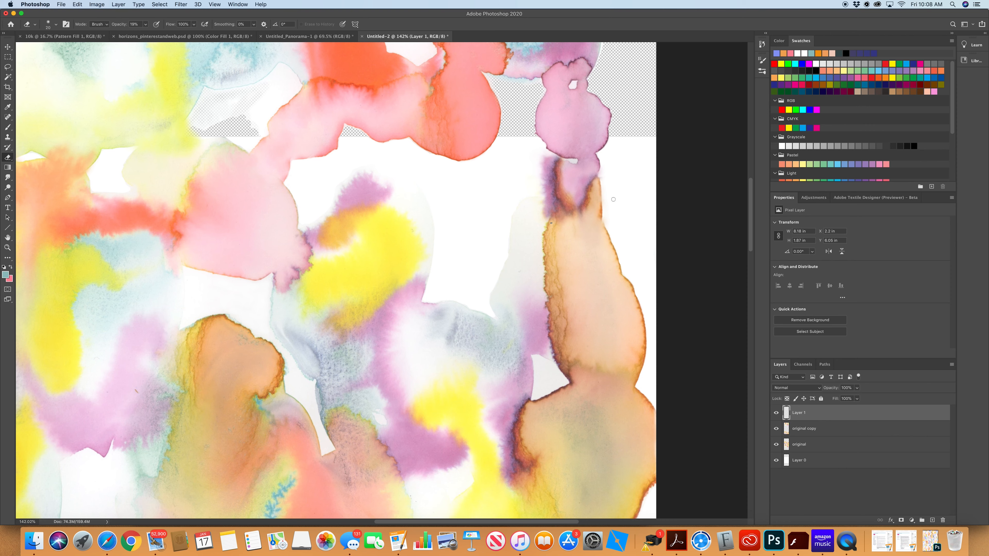
# Set the Eraser to 100% hardness and 100% opacity, and clean up the right edge of the purple bridge.
pyautogui.click(56, 25)
pyautogui.moveTo(44, 66); pyautogui.dragTo(102, 62)
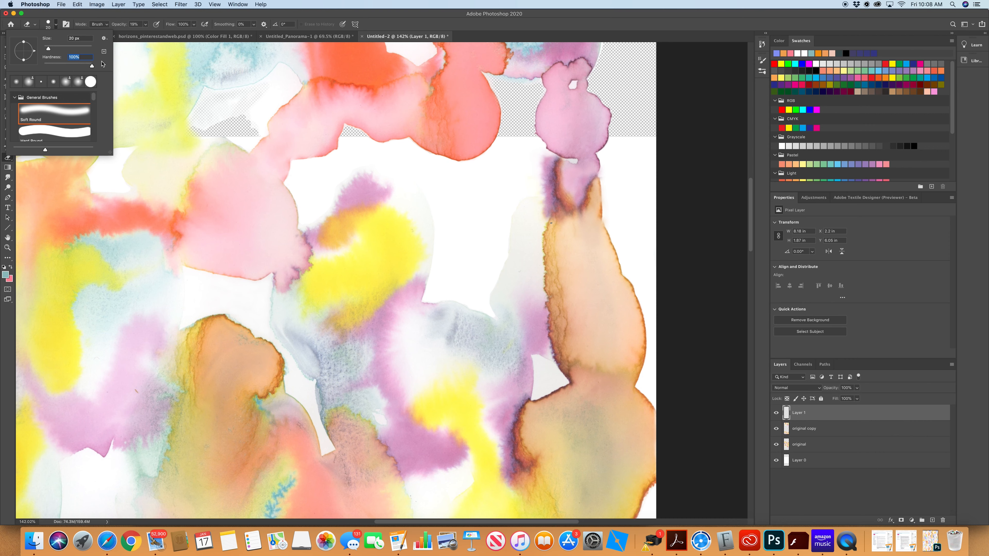
pyautogui.click(145, 25)
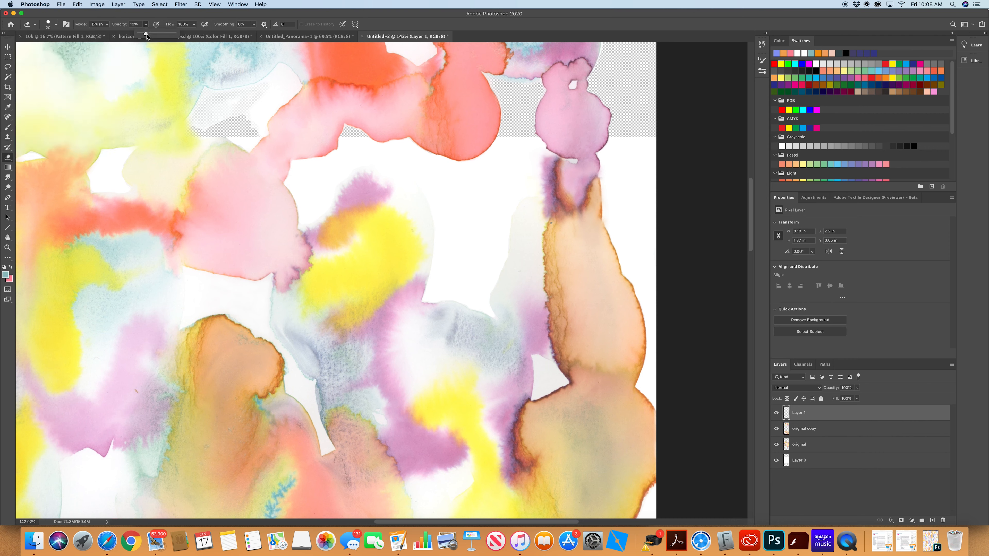
pyautogui.moveTo(147, 35); pyautogui.dragTo(188, 41)
pyautogui.click(603, 171)
# Examine the white gaps along the upper seam and view the whole canvas to judge the overall pattern.
pyautogui.hscroll(-15, 616, 224)
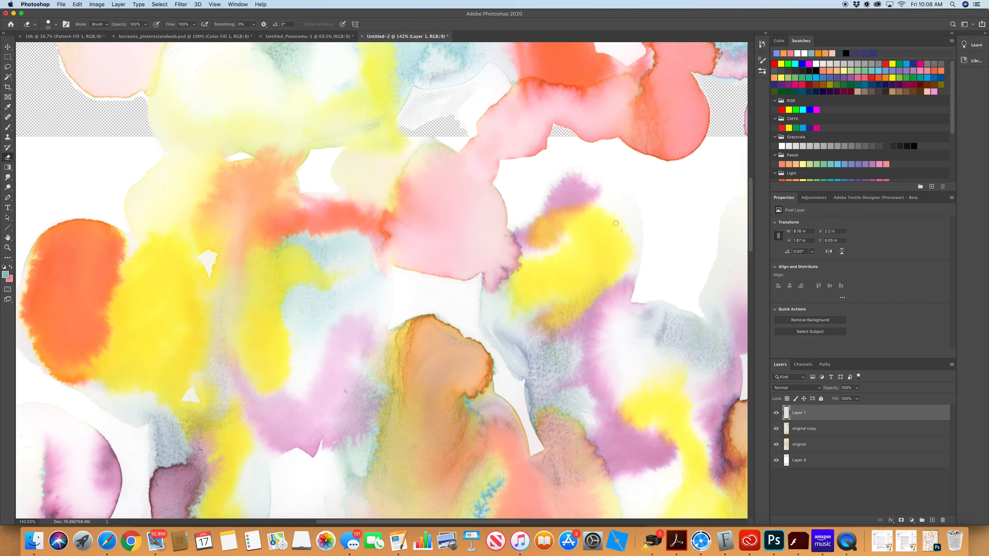
pyautogui.hscroll(10, 615, 224)
pyautogui.hscroll(-3, 616, 223)
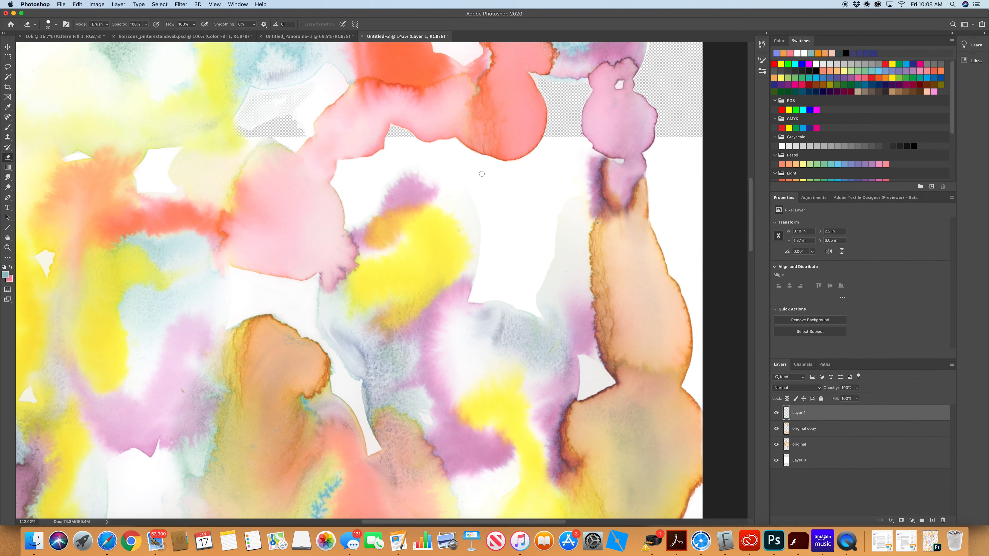
pyautogui.click(214, 4)
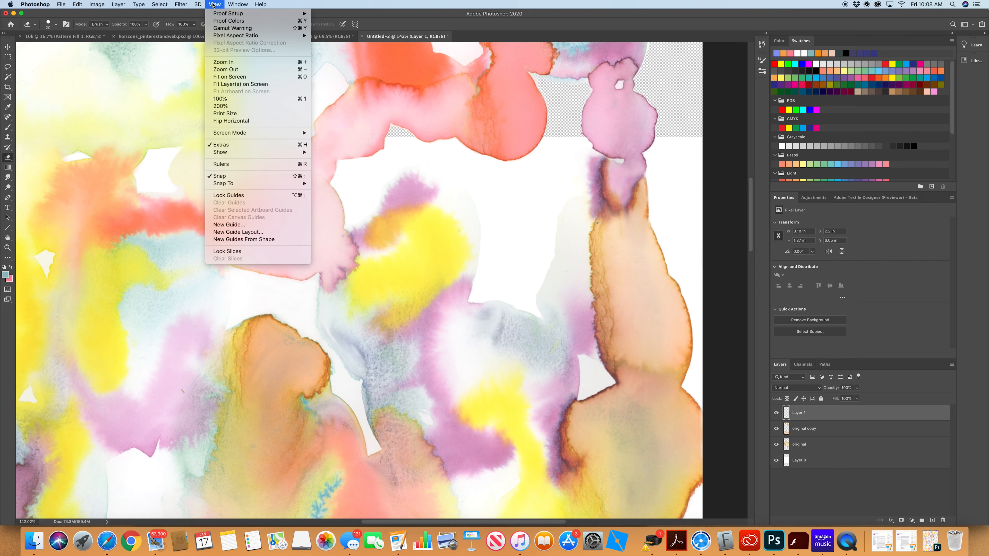
pyautogui.click(231, 77)
pyautogui.press('super+0')
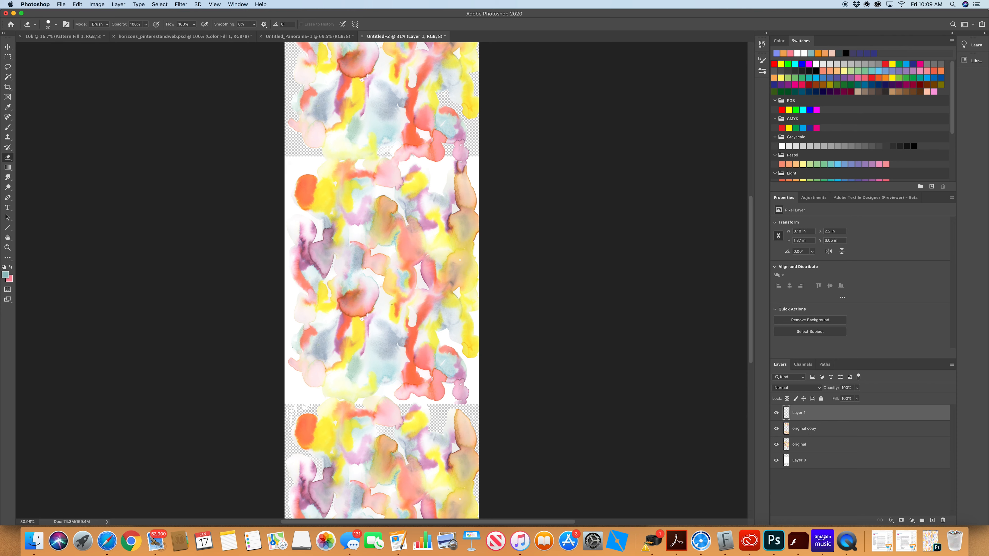
# Lasso the yellow, blue and orange shape in the middle of the painting and paste a merged copy on a new layer.
pyautogui.click(7, 67)
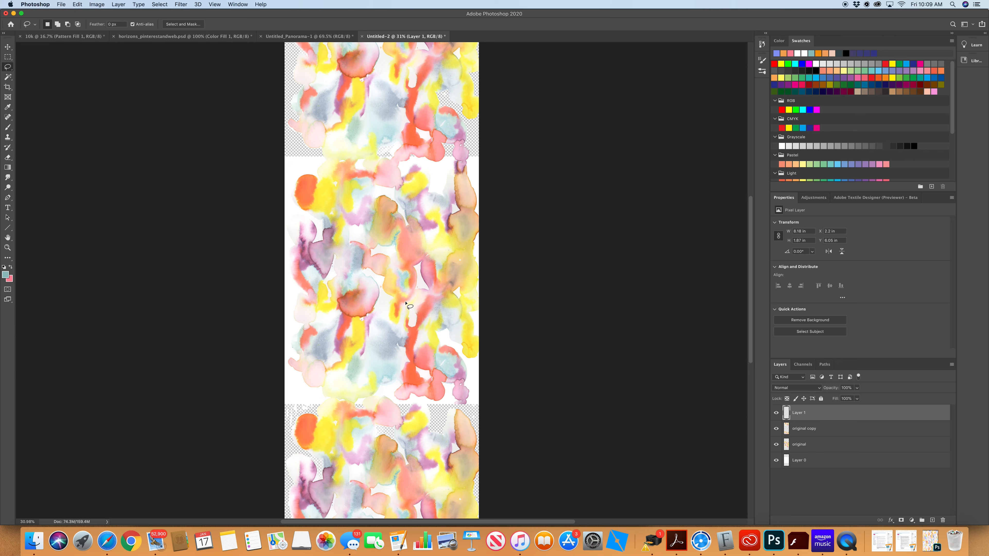
pyautogui.moveTo(404, 306)
pyautogui.mouseDown()
pyautogui.moveTo(397, 324)
pyautogui.moveTo(393, 273)
pyautogui.moveTo(416, 271)
pyautogui.moveTo(418, 288)
pyautogui.moveTo(398, 302)
pyautogui.mouseUp()
pyautogui.click(77, 5)
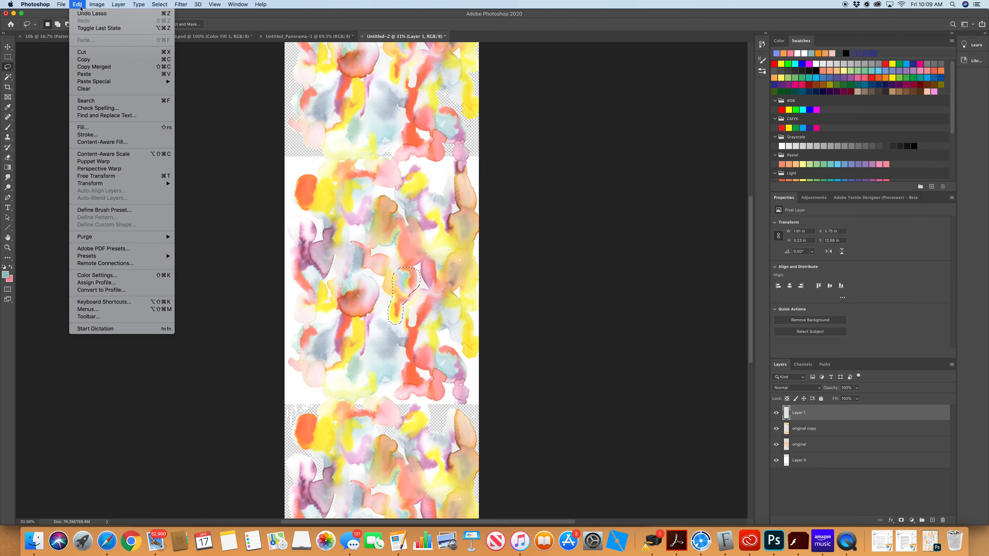
pyautogui.click(98, 67)
pyautogui.click(80, 5)
pyautogui.press('super+v')
pyautogui.press('v')
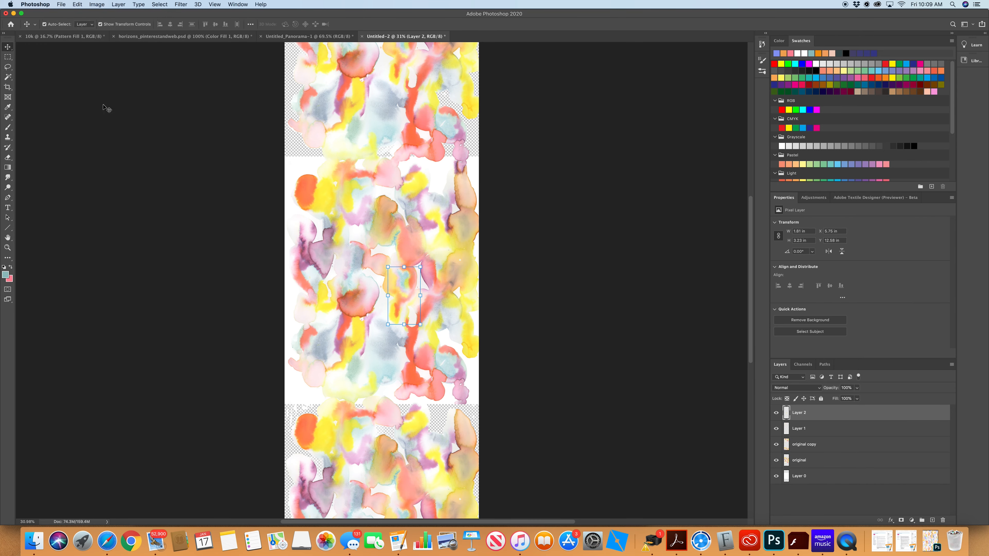
# Move the pasted shape into the white gap below the upper seam, scale it to about 68% and rotate it about 25°.
pyautogui.moveTo(397, 294); pyautogui.dragTo(431, 172)
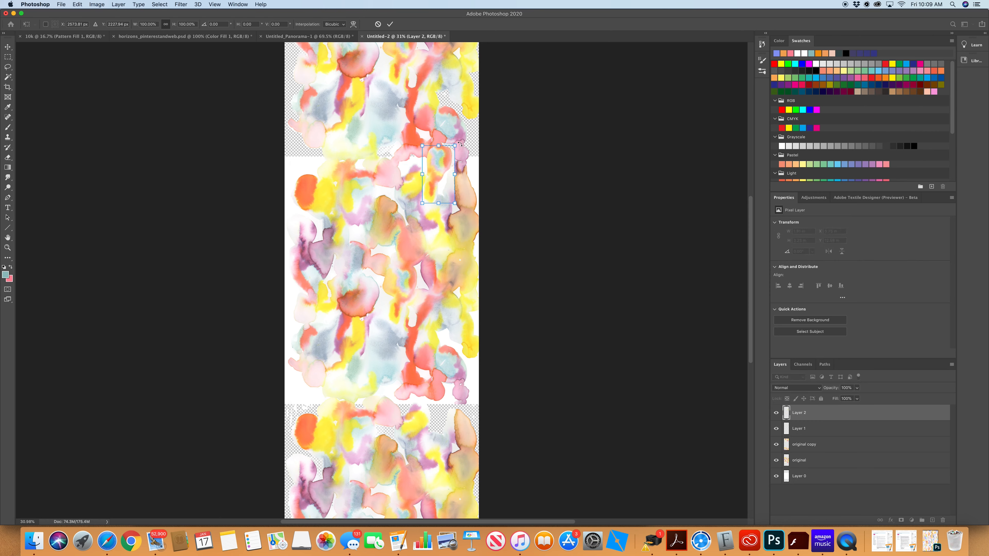
pyautogui.moveTo(461, 143); pyautogui.dragTo(451, 161)
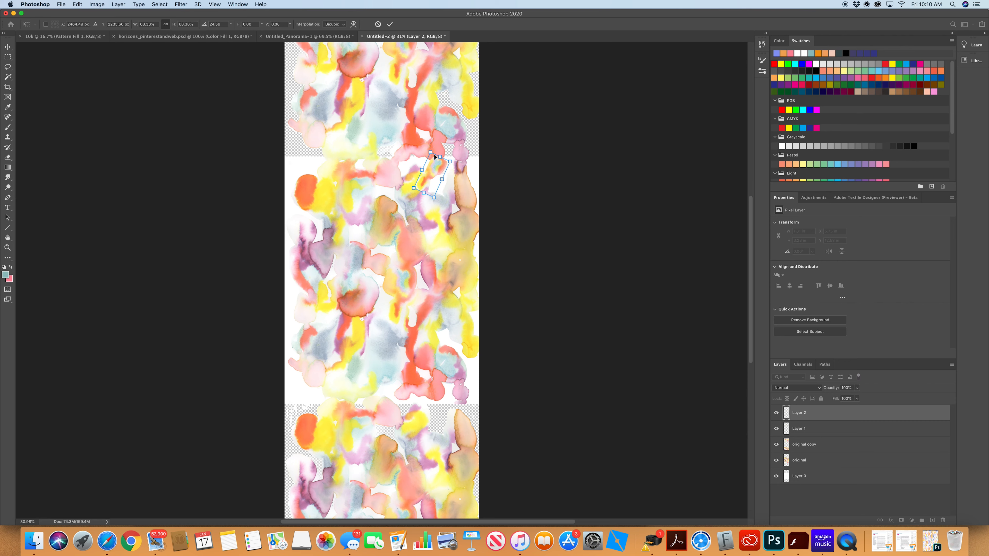
pyautogui.click(389, 23)
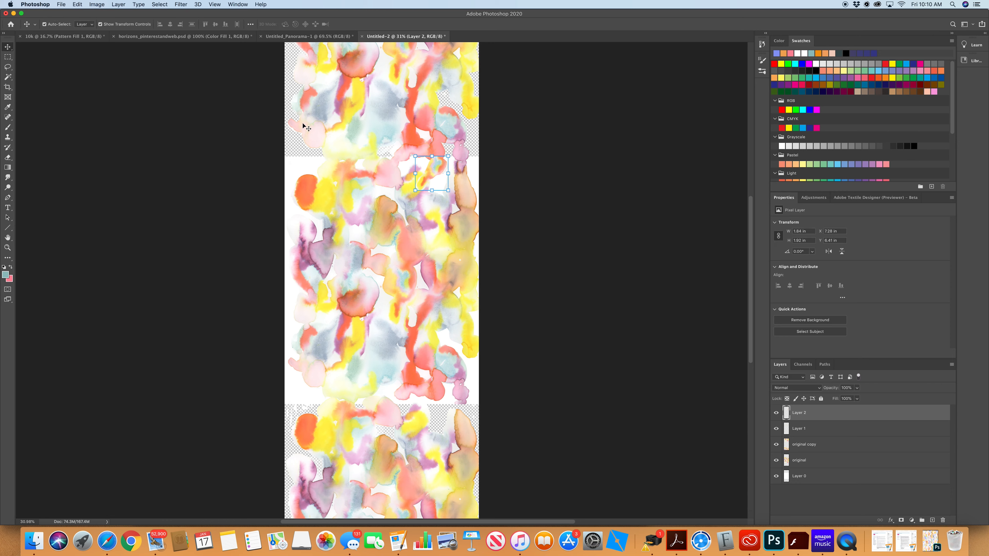
# Clone the pinkish-red paint above over the top of the pasted shape to join it to the upper shape.
pyautogui.scroll(5, 336, 157)
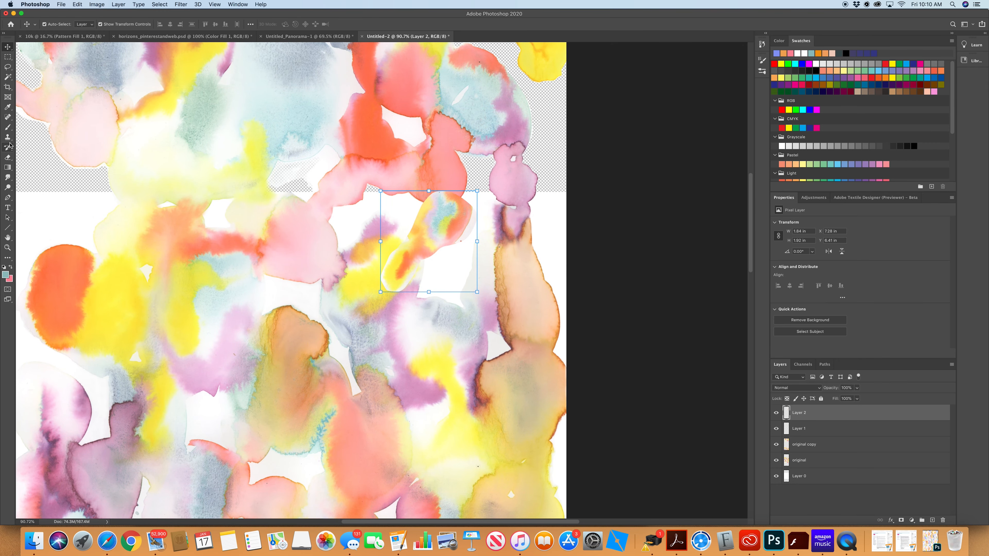
pyautogui.click(7, 137)
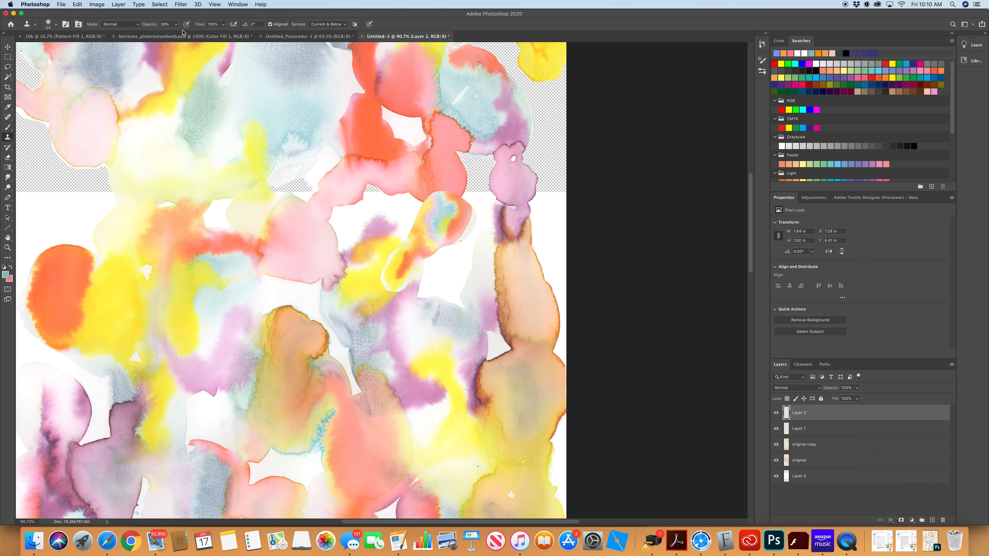
pyautogui.keyDown('alt'); pyautogui.click(452, 176); pyautogui.keyUp('alt')
pyautogui.click(452, 189)
pyautogui.moveTo(454, 191)
pyautogui.mouseDown()
pyautogui.moveTo(434, 196)
pyautogui.moveTo(436, 187)
pyautogui.moveTo(435, 199)
pyautogui.mouseUp()
pyautogui.moveTo(427, 202)
pyautogui.mouseDown()
pyautogui.moveTo(447, 192)
pyautogui.moveTo(440, 205)
pyautogui.moveTo(455, 188)
pyautogui.moveTo(457, 196)
pyautogui.moveTo(455, 186)
pyautogui.moveTo(431, 206)
pyautogui.mouseUp()
pyautogui.keyDown('alt'); pyautogui.click(438, 190); pyautogui.keyUp('alt')
pyautogui.keyDown('alt'); pyautogui.click(456, 174); pyautogui.keyUp('alt')
pyautogui.keyDown('alt'); pyautogui.click(436, 182); pyautogui.keyUp('alt')
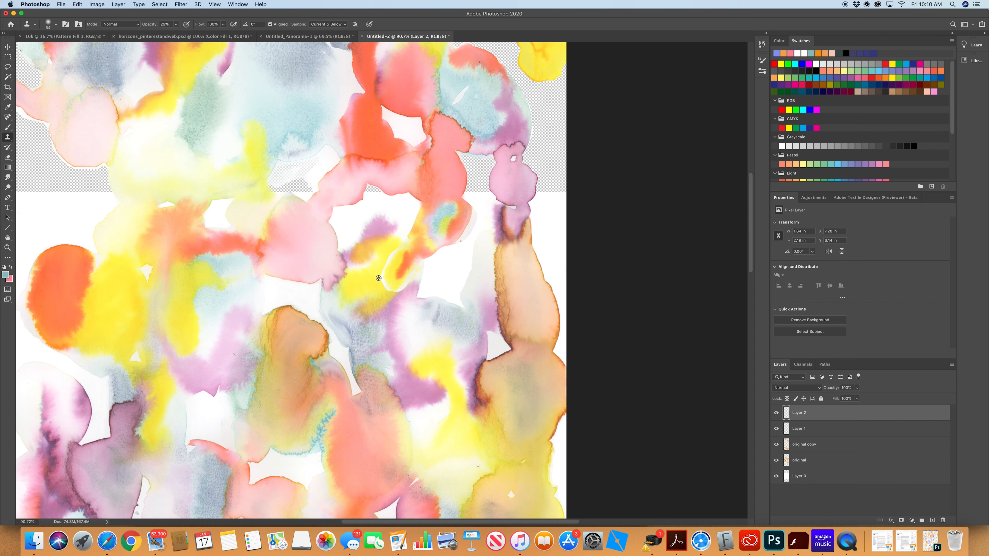
# Clone yellow and surrounding paint over the pasted shape's white lower-left edge to merge it with the yellow shape.
pyautogui.moveTo(378, 278)
pyautogui.mouseDown()
pyautogui.moveTo(395, 250)
pyautogui.moveTo(379, 276)
pyautogui.moveTo(397, 292)
pyautogui.moveTo(387, 294)
pyautogui.moveTo(398, 287)
pyautogui.moveTo(385, 289)
pyautogui.moveTo(391, 282)
pyautogui.moveTo(381, 290)
pyautogui.moveTo(386, 276)
pyautogui.moveTo(379, 288)
pyautogui.moveTo(390, 258)
pyautogui.mouseUp()
pyautogui.keyDown('alt'); pyautogui.click(366, 281); pyautogui.keyUp('alt')
pyautogui.keyDown('alt'); pyautogui.click(382, 302); pyautogui.keyUp('alt')
pyautogui.keyDown('alt'); pyautogui.click(408, 295); pyautogui.keyUp('alt')
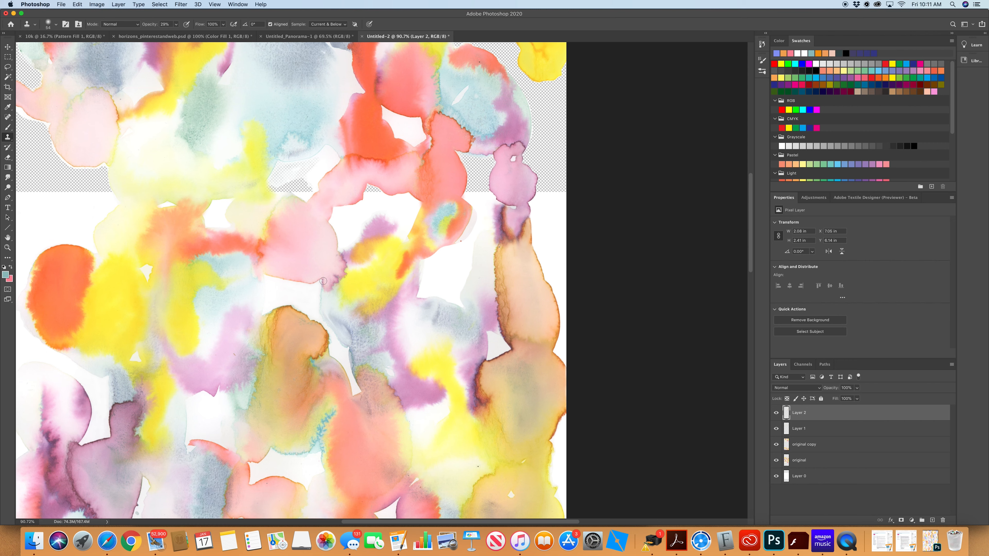
# Compare the painting with the pasted layer hidden and shown, and clone nearby paint along the pasted shape's lower and right edges.
pyautogui.click(7, 158)
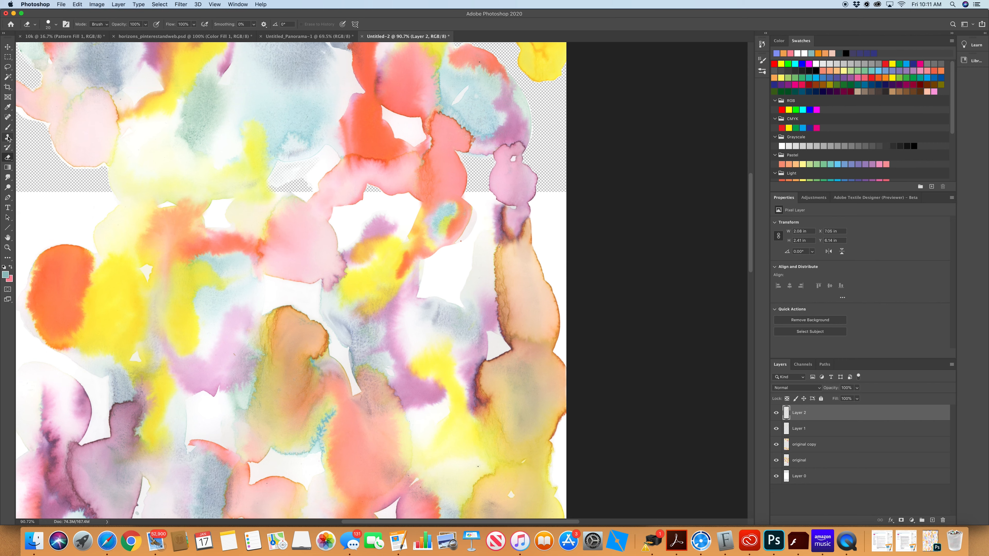
pyautogui.click(8, 137)
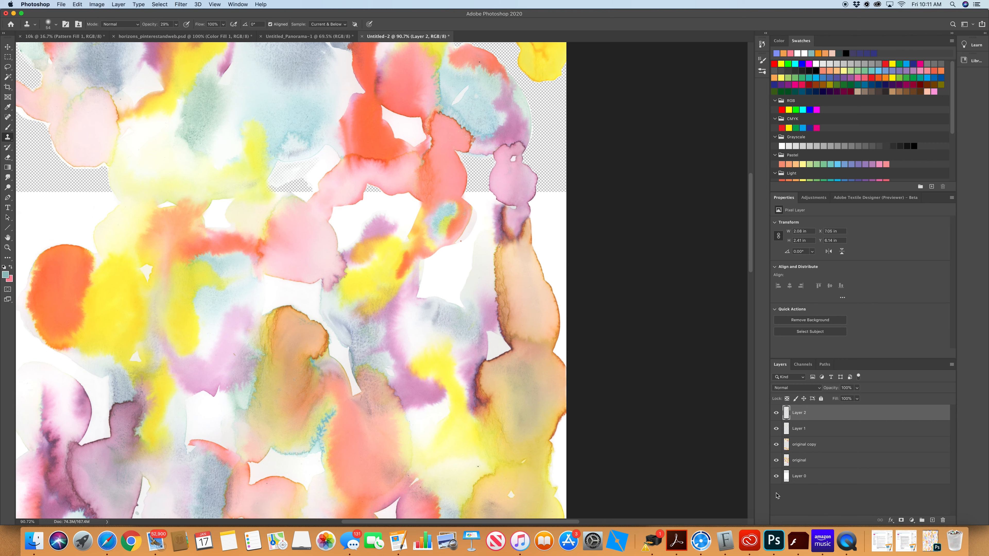
pyautogui.click(776, 413)
pyautogui.click(776, 413)
pyautogui.keyDown('alt'); pyautogui.click(409, 291); pyautogui.keyUp('alt')
pyautogui.moveTo(409, 281); pyautogui.dragTo(408, 283)
pyautogui.keyDown('alt'); pyautogui.click(424, 249); pyautogui.keyUp('alt')
pyautogui.moveTo(418, 258)
pyautogui.mouseDown()
pyautogui.moveTo(410, 296)
pyautogui.moveTo(417, 269)
pyautogui.mouseUp()
pyautogui.keyDown('alt'); pyautogui.click(415, 280); pyautogui.keyUp('alt')
pyautogui.moveTo(453, 229); pyautogui.dragTo(456, 237)
# Examine the painting below the upper seam for remaining gaps and visible joins.
pyautogui.scroll(-3, 414, 225)
pyautogui.hscroll(-3, 414, 225)
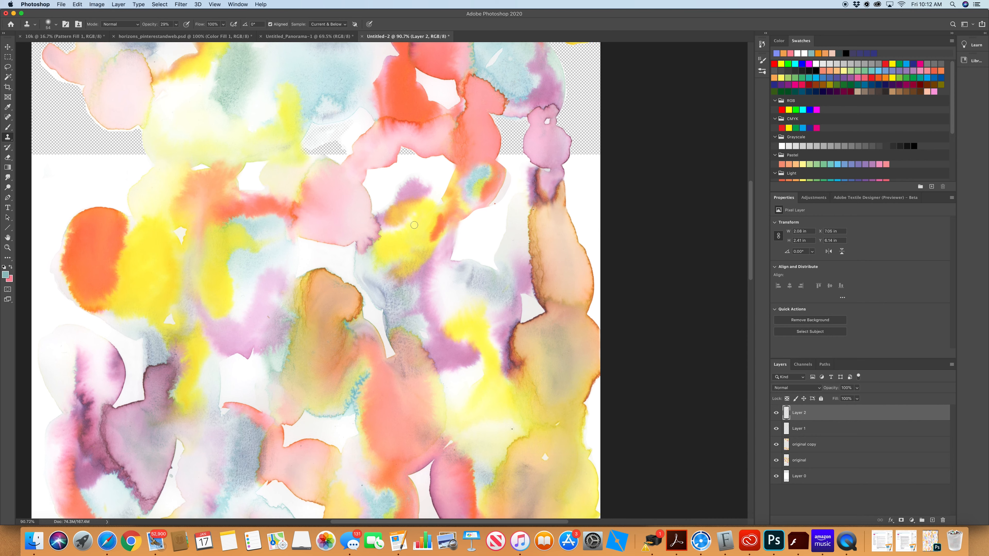
pyautogui.scroll(-3, 414, 225)
pyautogui.hscroll(1, 414, 225)
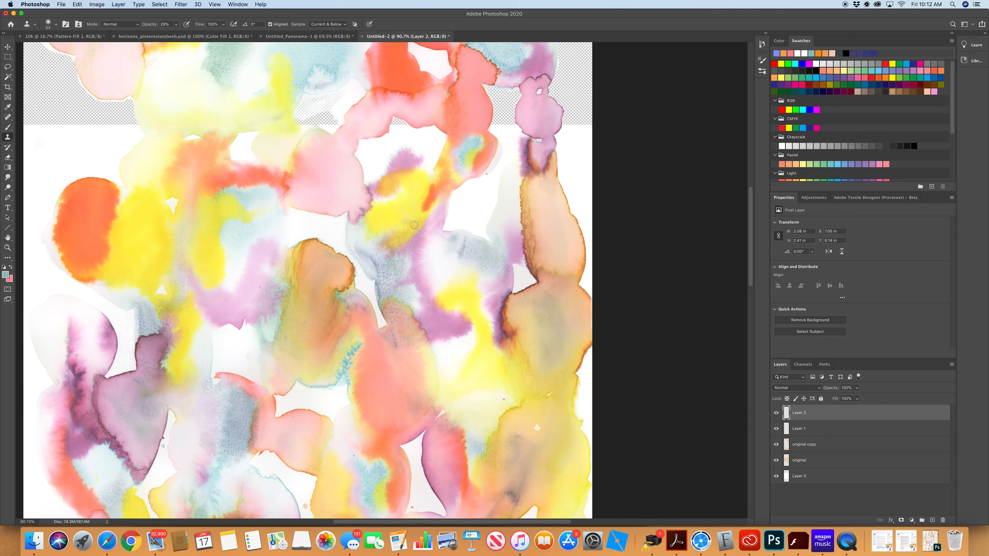
pyautogui.scroll(-1, 414, 225)
pyautogui.scroll(-10, 414, 225)
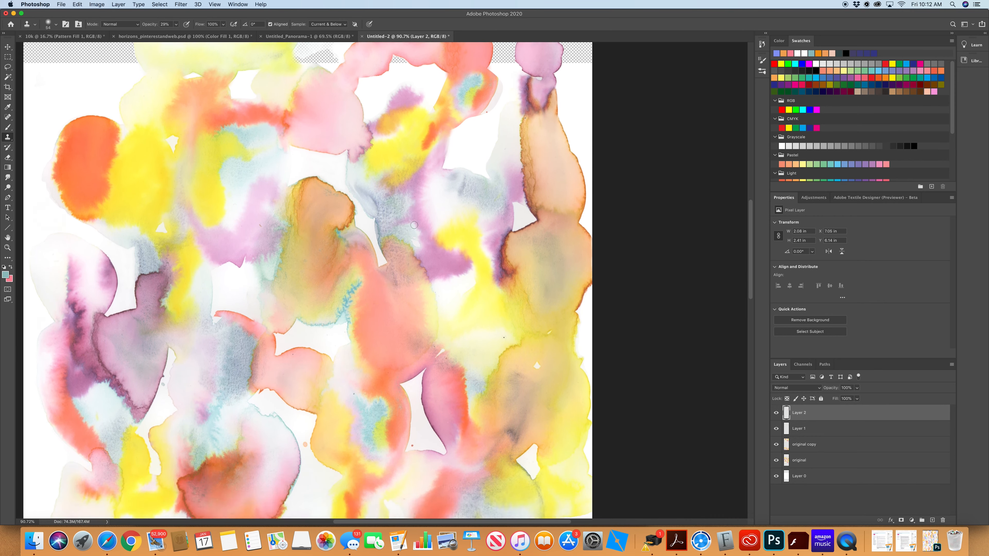
pyautogui.scroll(5, 414, 225)
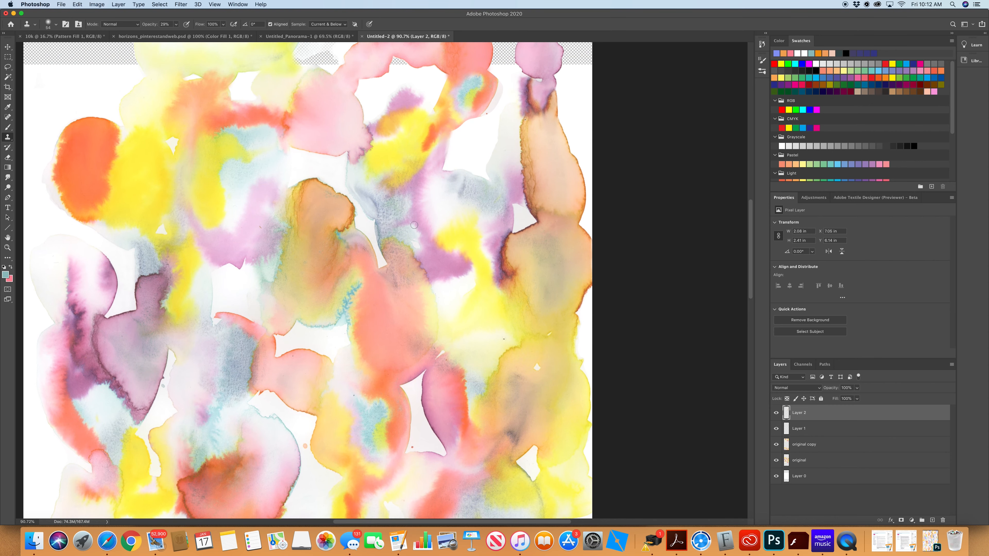
# Switch to the Eraser with its soft round brush and lower the opacity to 17%.
pyautogui.scroll(-1, 414, 225)
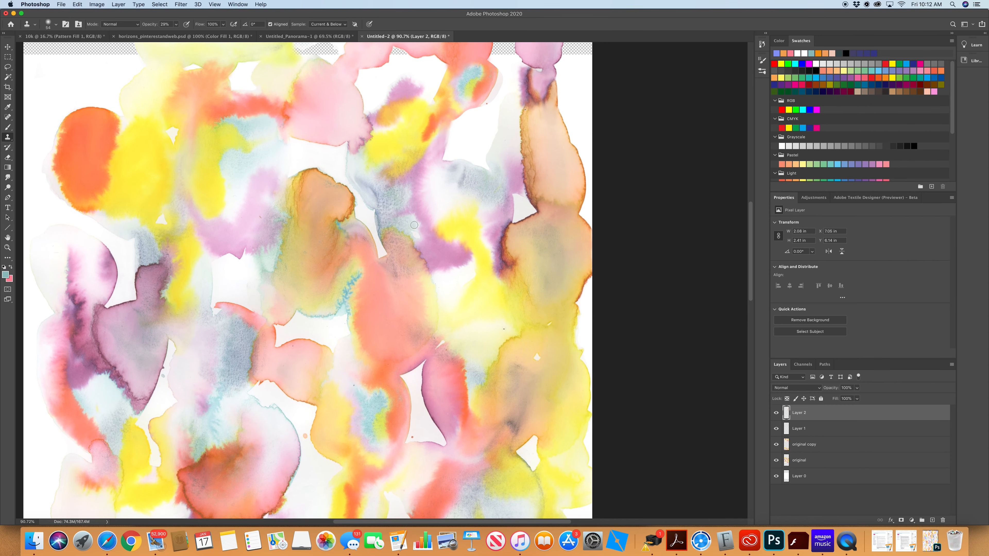
pyautogui.scroll(4, 414, 225)
pyautogui.hscroll(2, 414, 225)
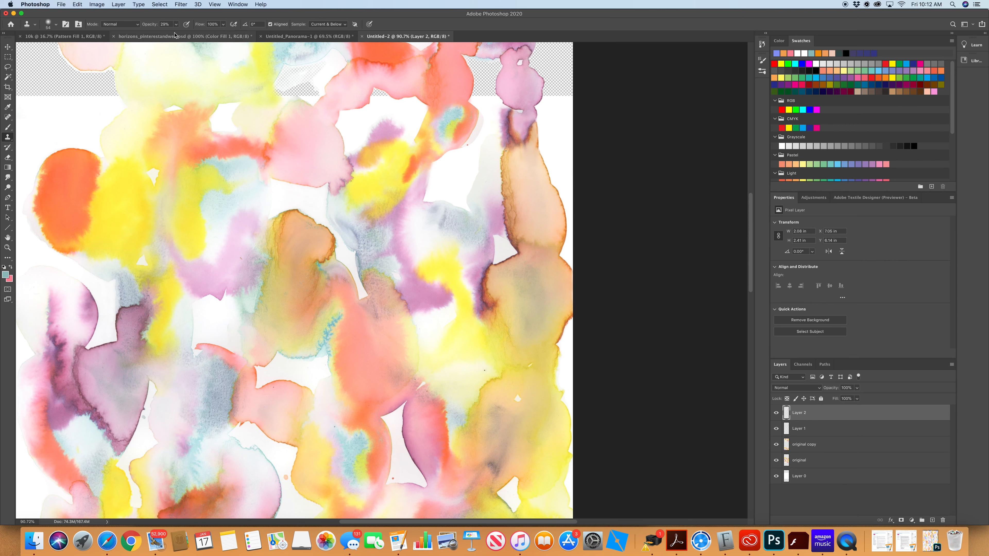
pyautogui.click(11, 160)
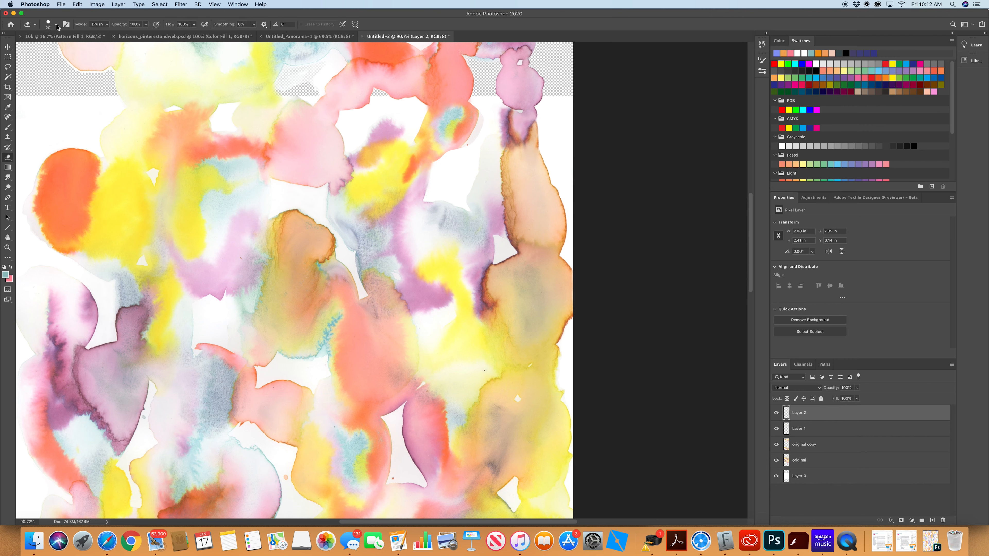
pyautogui.click(57, 26)
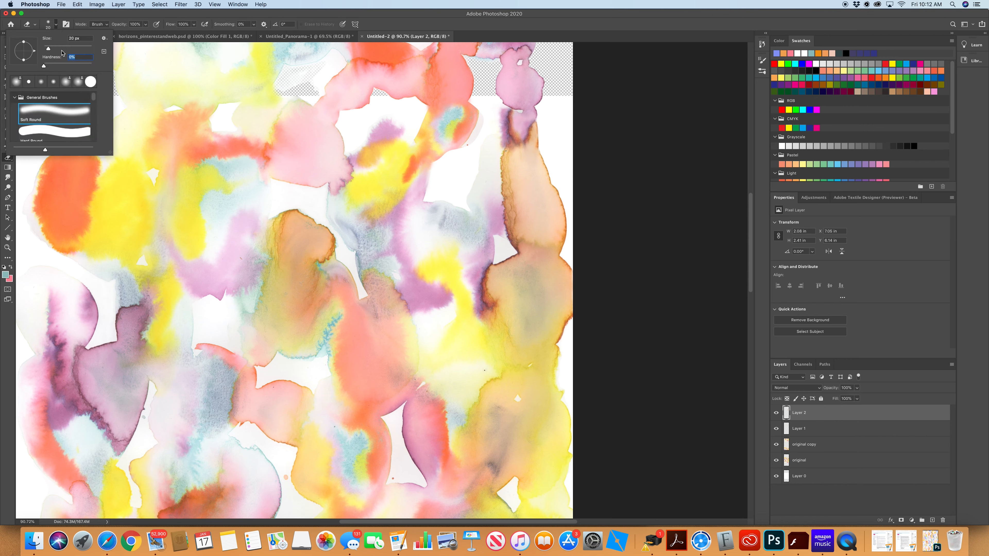
pyautogui.click(145, 26)
pyautogui.moveTo(148, 34); pyautogui.dragTo(117, 36)
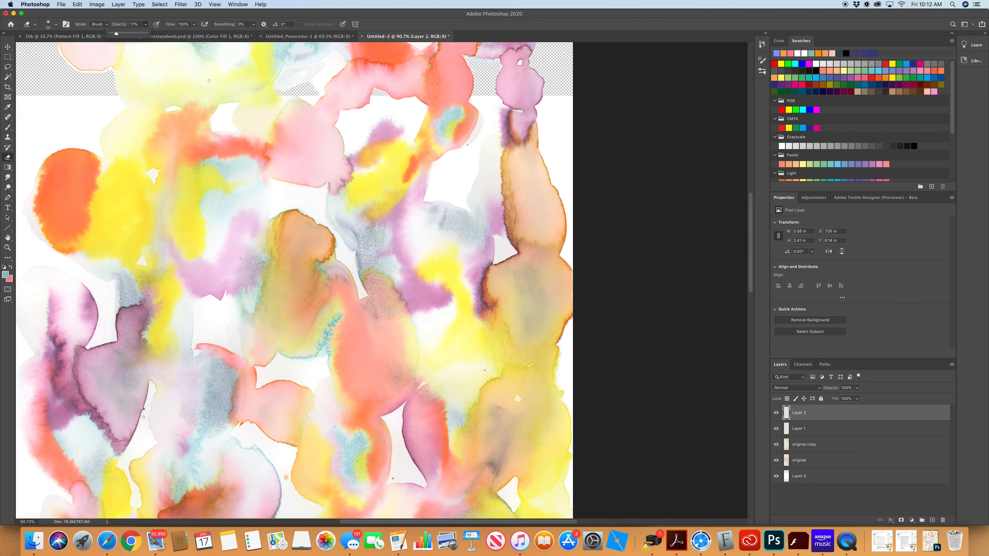
pyautogui.scroll(5, 418, 163)
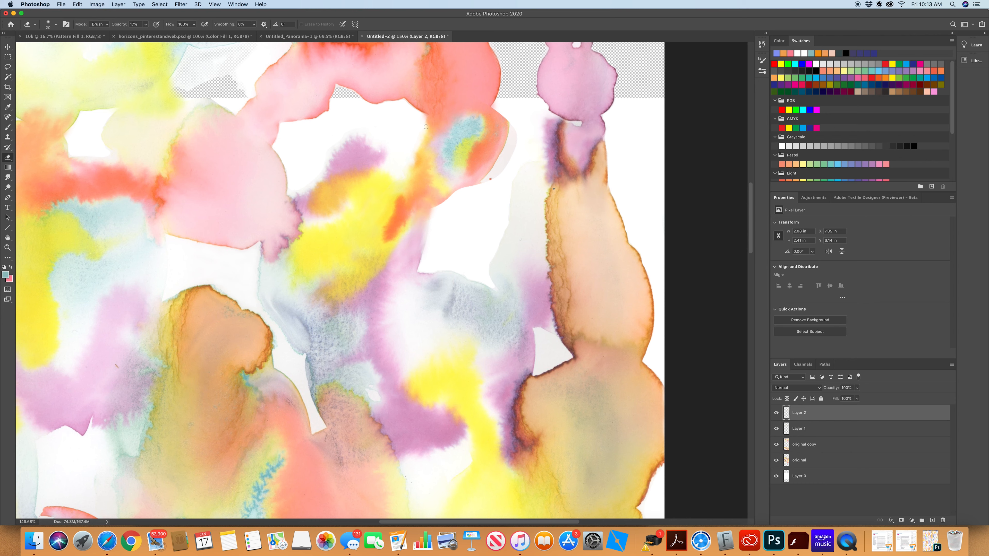
# Set the Eraser's hardness to 78% and its opacity to 100%.
pyautogui.click(56, 24)
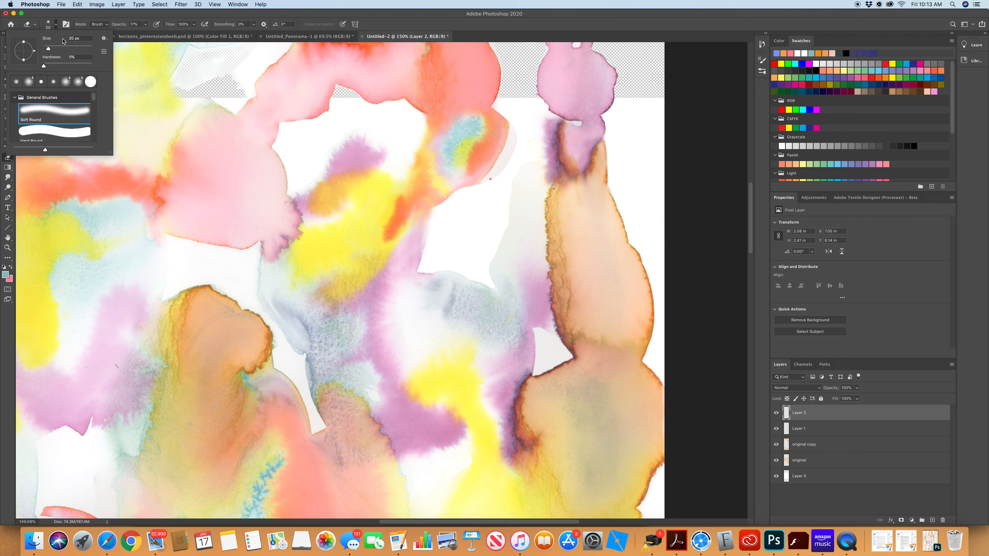
pyautogui.click(80, 65)
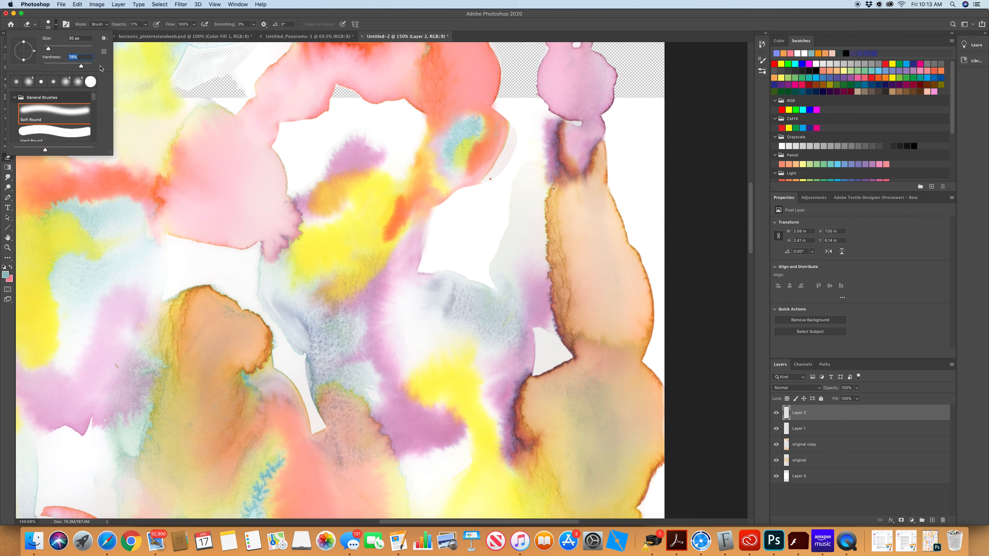
pyautogui.click(146, 25)
pyautogui.moveTo(145, 34); pyautogui.dragTo(229, 39)
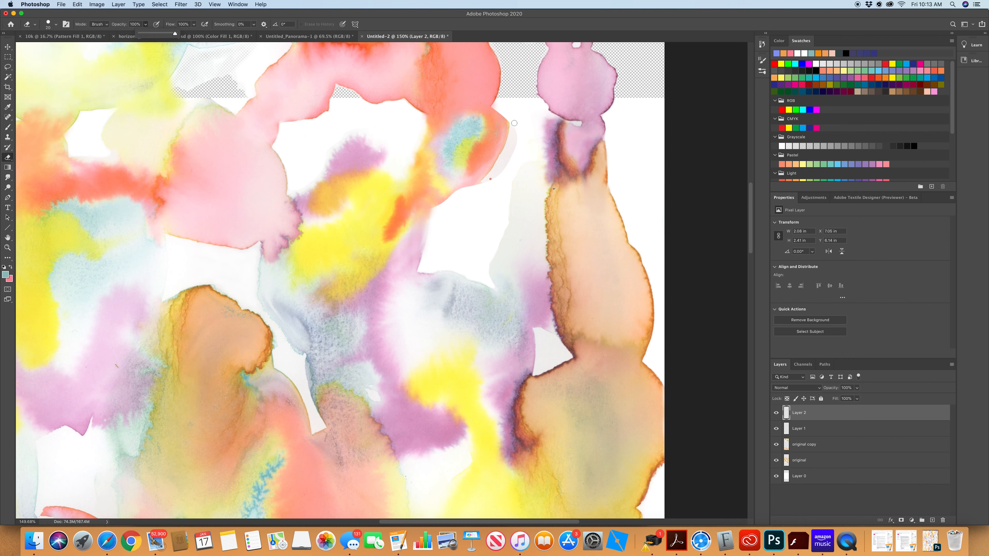
pyautogui.moveTo(511, 121)
pyautogui.mouseDown()
pyautogui.moveTo(514, 157)
pyautogui.moveTo(511, 117)
pyautogui.moveTo(507, 152)
pyautogui.moveTo(483, 184)
pyautogui.moveTo(510, 156)
pyautogui.moveTo(488, 177)
pyautogui.moveTo(496, 162)
pyautogui.mouseUp()
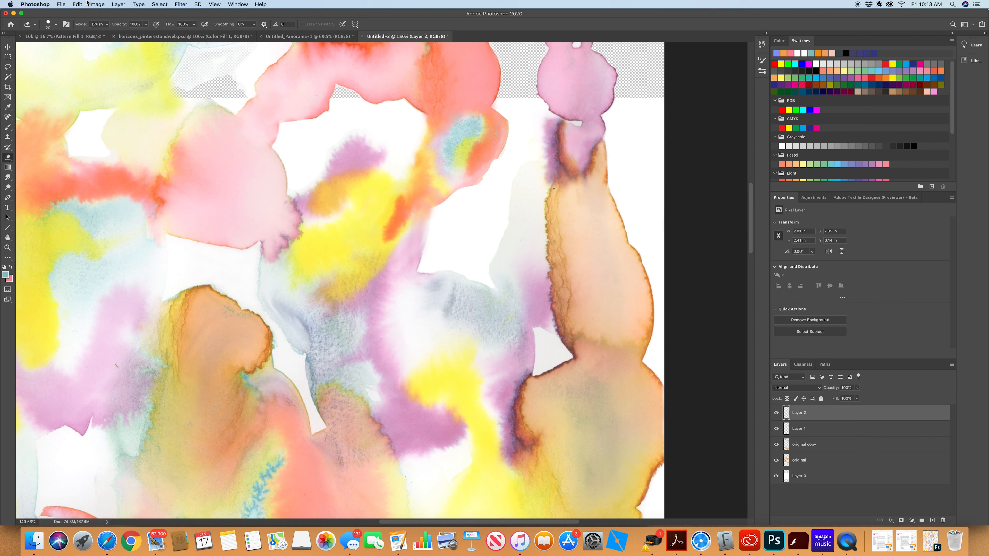
pyautogui.click(78, 5)
pyautogui.click(93, 16)
# Erase the pale halo along the right edge and underside of the coral shape with the blue-green centre.
pyautogui.moveTo(511, 158)
pyautogui.mouseDown()
pyautogui.moveTo(481, 186)
pyautogui.moveTo(515, 143)
pyautogui.moveTo(514, 124)
pyautogui.moveTo(482, 187)
pyautogui.moveTo(514, 129)
pyautogui.moveTo(499, 164)
pyautogui.moveTo(507, 119)
pyautogui.moveTo(517, 118)
pyautogui.mouseUp()
pyautogui.moveTo(492, 185); pyautogui.dragTo(466, 194)
# Soften the Eraser brush, set its opacity to 19%, and lightly erase the lower-left edge of the coral shape.
pyautogui.click(57, 27)
pyautogui.moveTo(92, 65); pyautogui.dragTo(42, 66)
pyautogui.moveTo(145, 27)
pyautogui.mouseDown()
pyautogui.moveTo(145, 35)
pyautogui.moveTo(117, 35)
pyautogui.mouseUp()
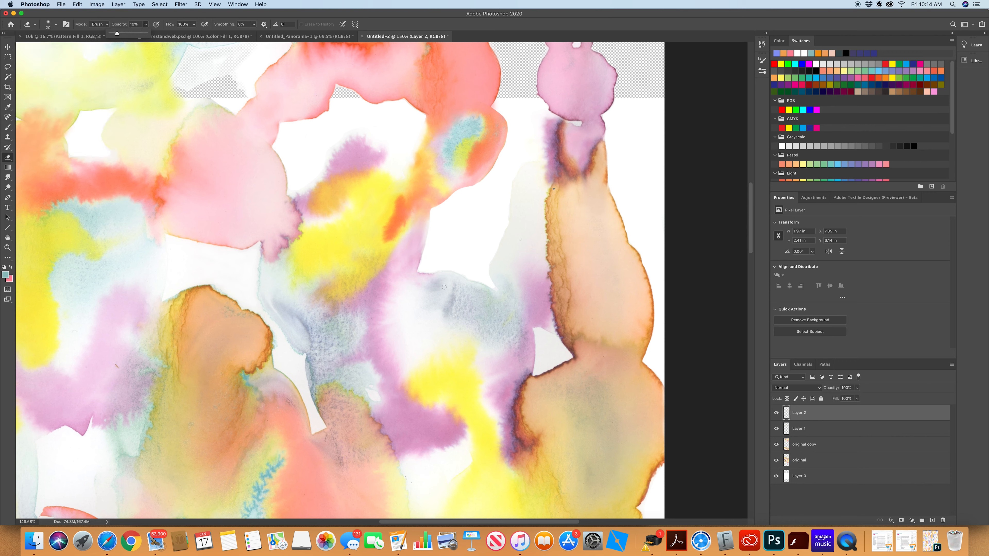
pyautogui.click(446, 206)
pyautogui.moveTo(447, 208); pyautogui.dragTo(452, 202)
# Reduce the Clone Stamp brush to 23 px and clone paint over the lower-left join of the coral shape.
pyautogui.click(10, 137)
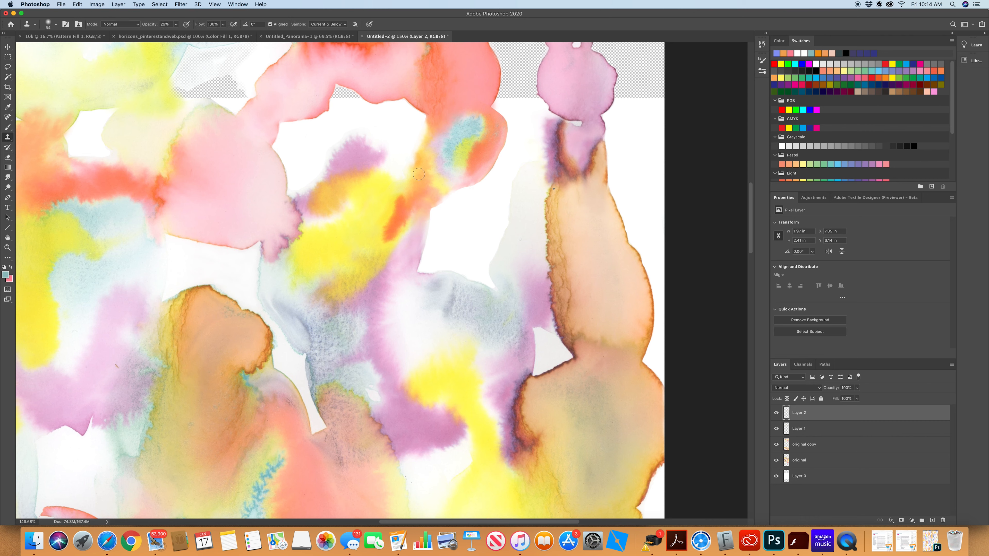
pyautogui.click(53, 24)
pyautogui.moveTo(63, 47); pyautogui.dragTo(49, 49)
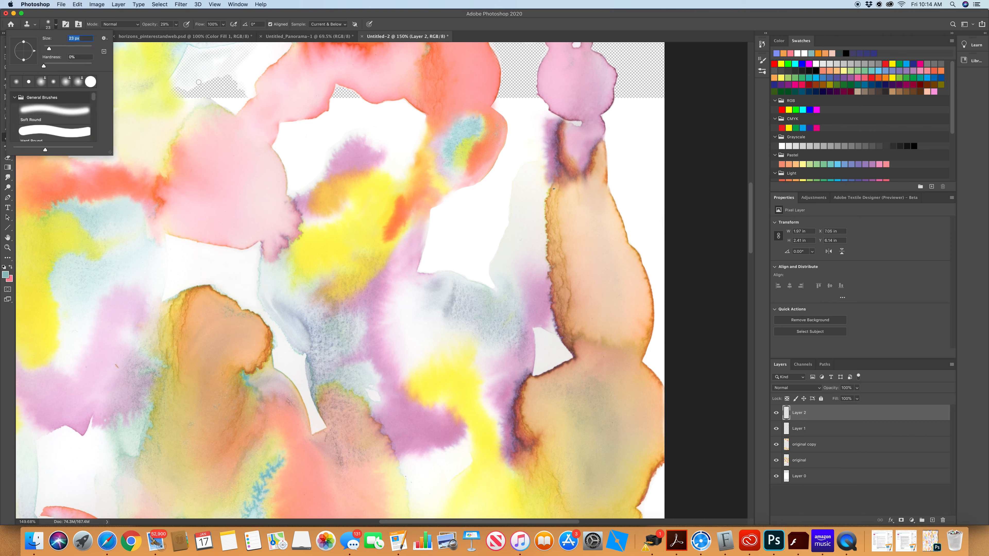
pyautogui.click(432, 198)
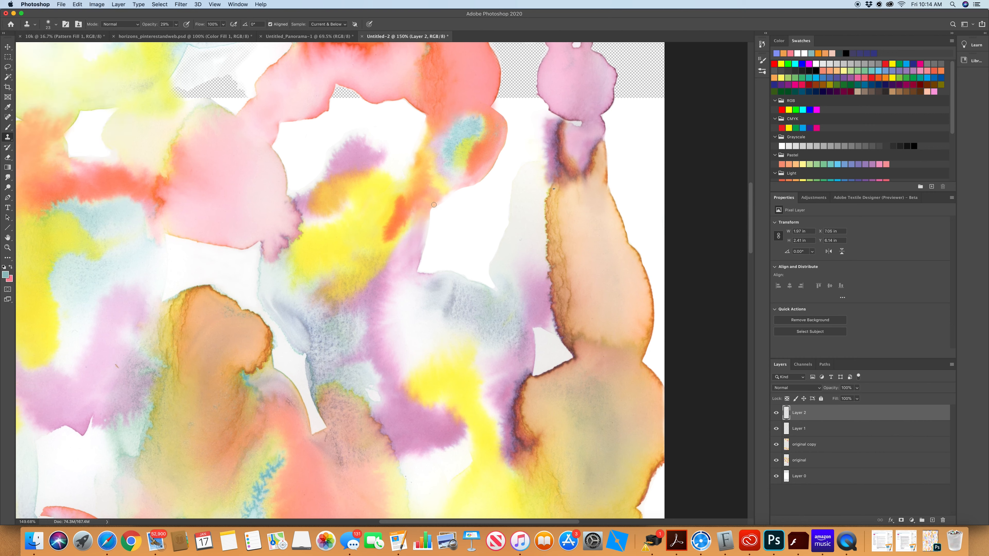
pyautogui.moveTo(434, 204); pyautogui.dragTo(439, 206)
pyautogui.click(440, 205)
# Resample nearby paint and clone it along the coral shape's lower edge to smooth its outline.
pyautogui.keyDown('alt'); pyautogui.click(434, 198); pyautogui.keyUp('alt')
pyautogui.moveTo(444, 202); pyautogui.dragTo(442, 197)
pyautogui.keyDown('alt'); pyautogui.click(470, 180); pyautogui.keyUp('alt')
pyautogui.moveTo(469, 187); pyautogui.dragTo(460, 188)
pyautogui.moveTo(453, 204)
pyautogui.mouseDown()
pyautogui.moveTo(425, 199)
pyautogui.moveTo(450, 209)
pyautogui.mouseUp()
# Merge Layer 1 and Layer 2 into a single layer.
pyautogui.click(214, 5)
pyautogui.click(247, 78)
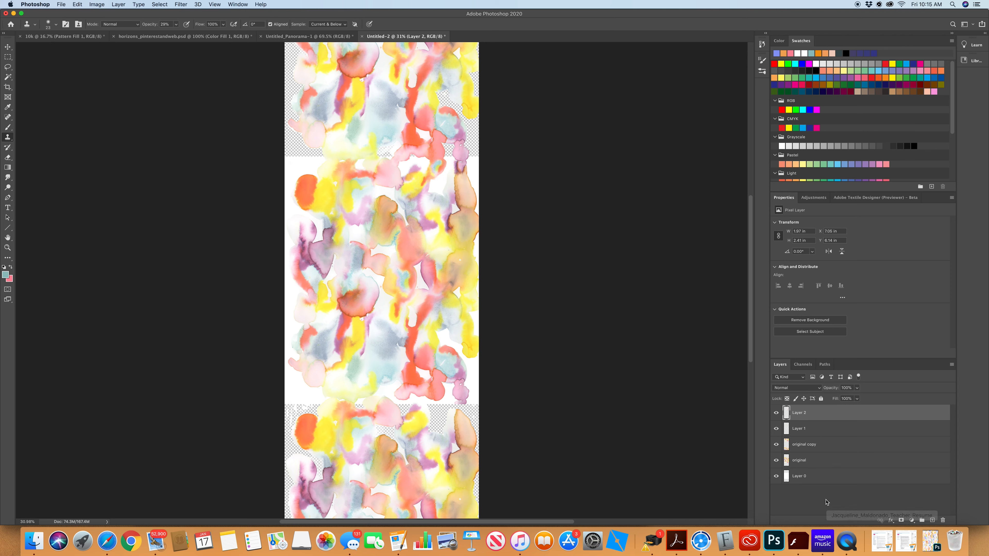
pyautogui.click(8, 47)
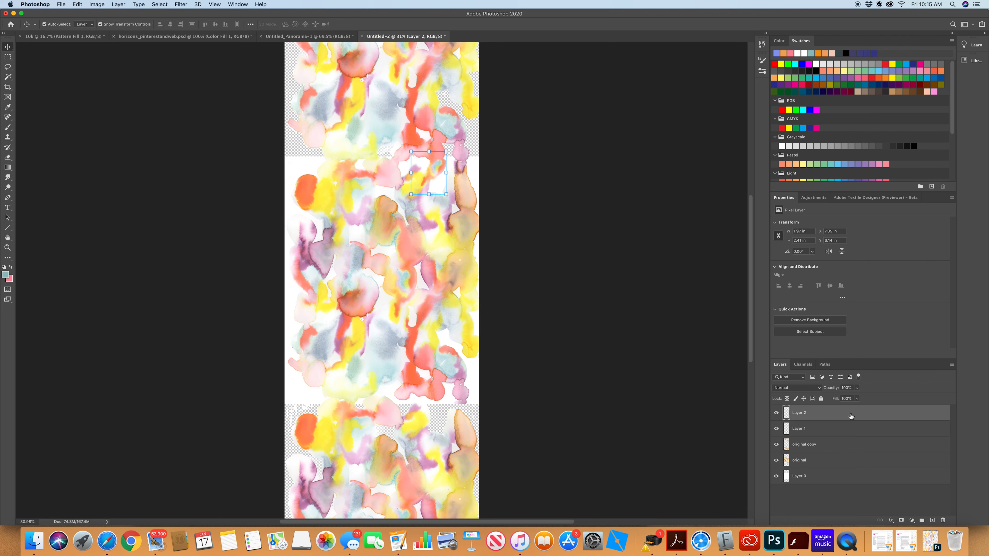
pyautogui.keyDown('shift'); pyautogui.click(867, 431); pyautogui.keyUp('shift')
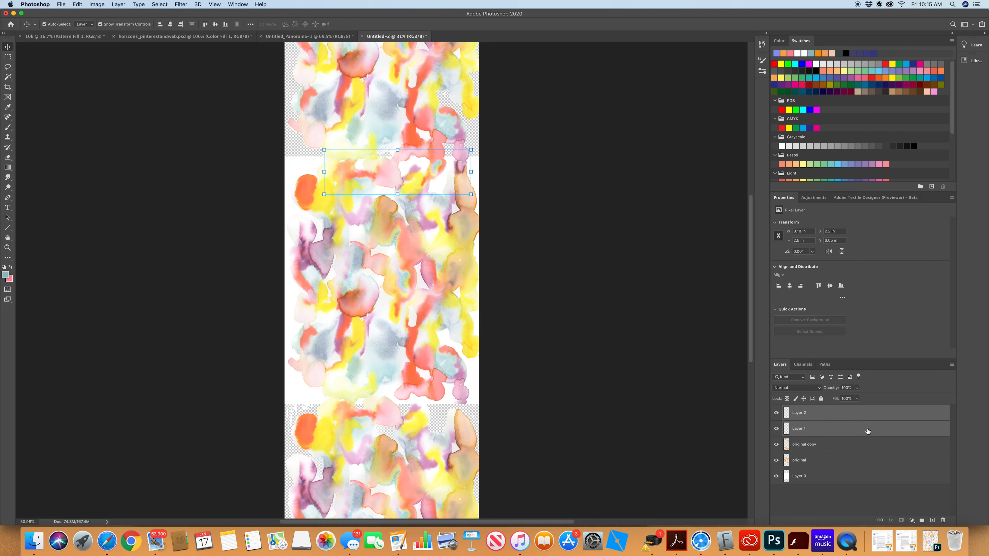
pyautogui.click(952, 364)
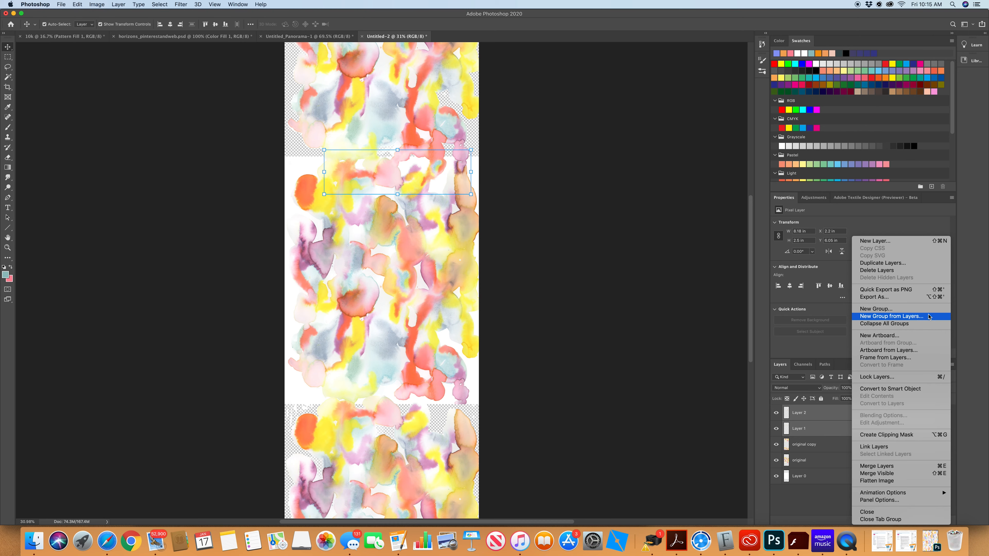
pyautogui.click(891, 466)
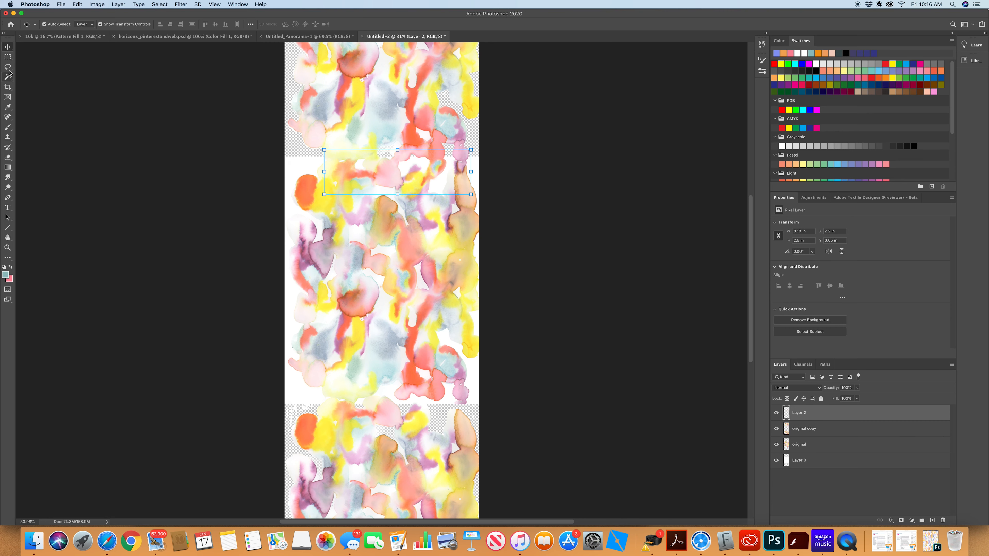
# Select a band about 10.28 × 2.66 in across the upper seam and paste a merged copy of it as a new layer.
pyautogui.click(7, 57)
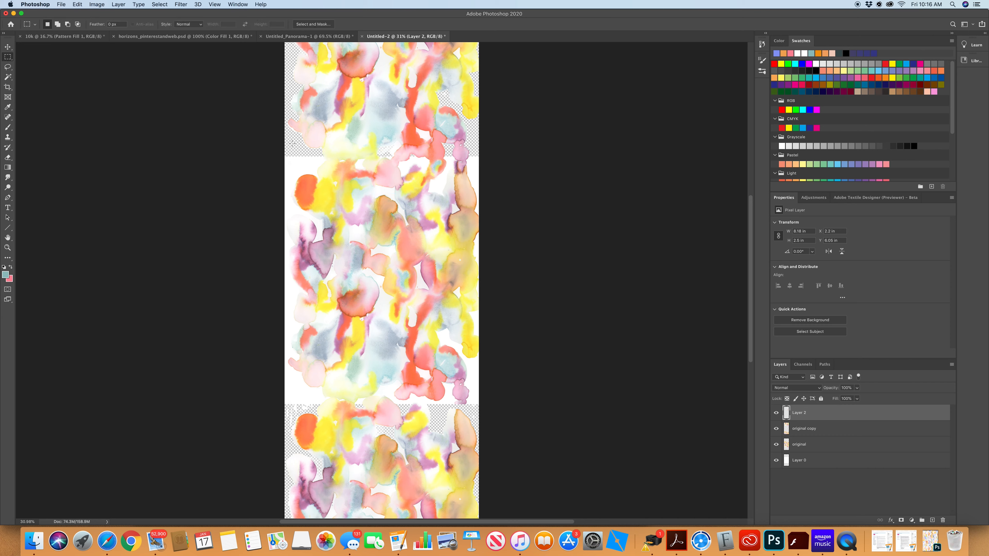
pyautogui.moveTo(294, 139); pyautogui.dragTo(482, 187)
pyautogui.click(78, 4)
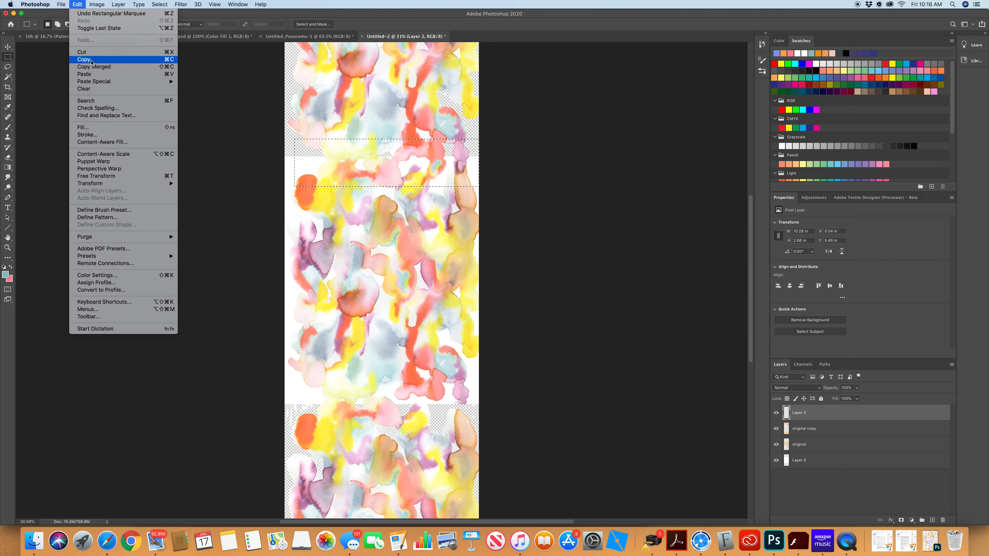
pyautogui.click(92, 67)
pyautogui.click(77, 4)
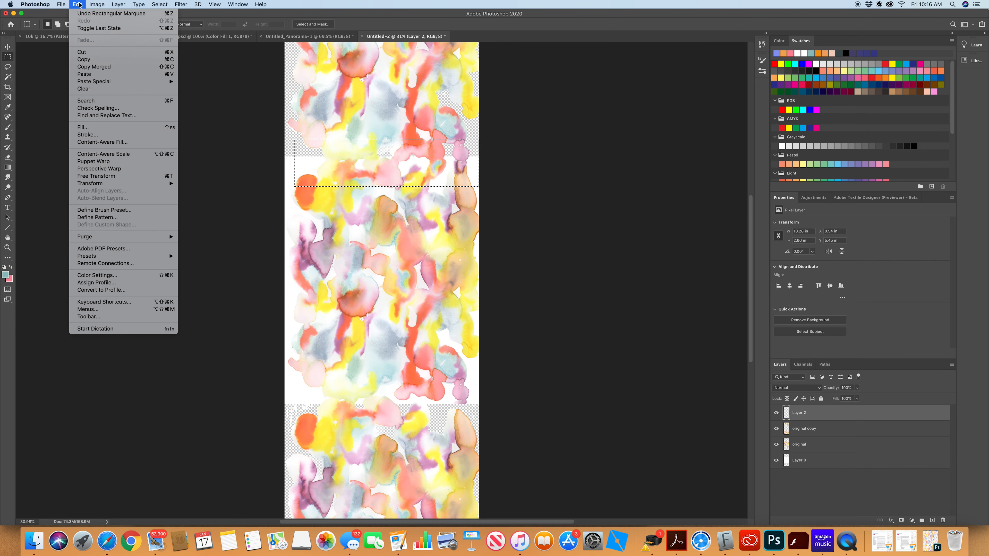
pyautogui.click(92, 74)
# Reapply the last Offset filter to the pasted strip to move it down onto the lower seam.
pyautogui.hscroll(3, 631, 78)
pyautogui.moveTo(926, 30)
pyautogui.click(965, 23)
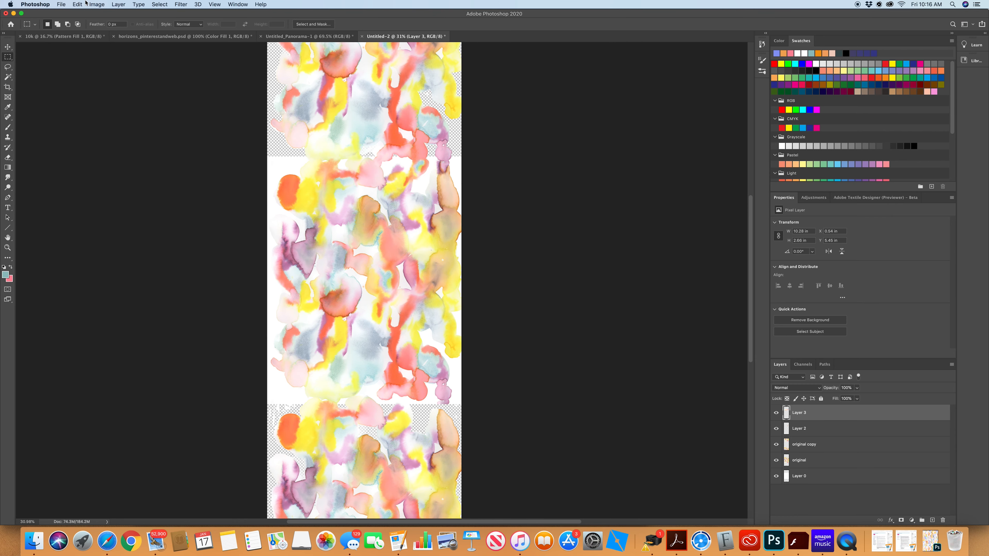
pyautogui.click(77, 4)
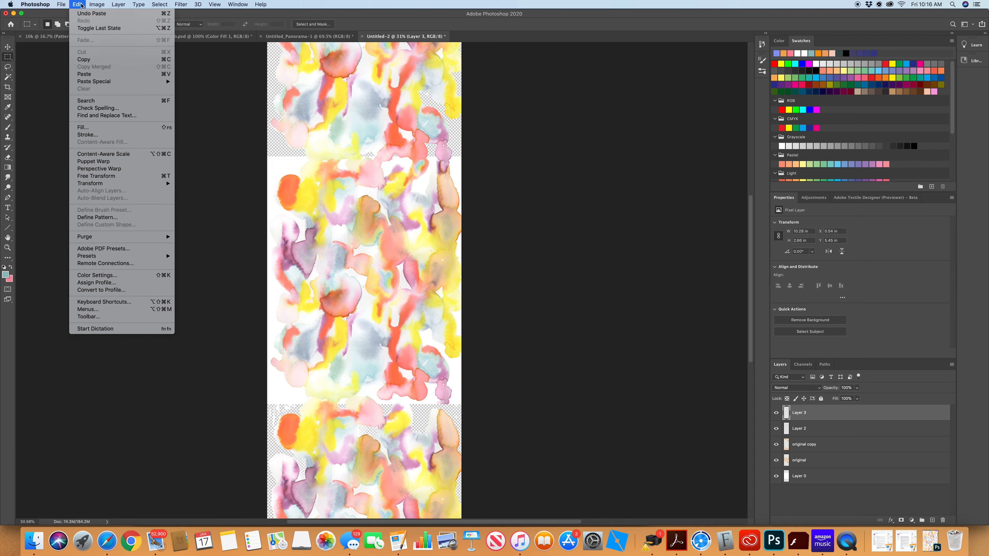
pyautogui.moveTo(180, 5)
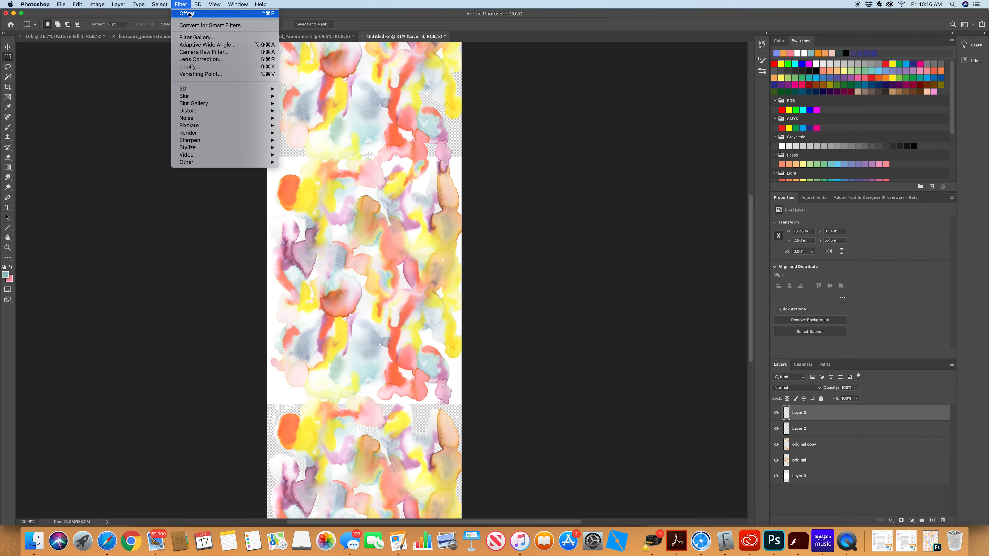
pyautogui.click(189, 13)
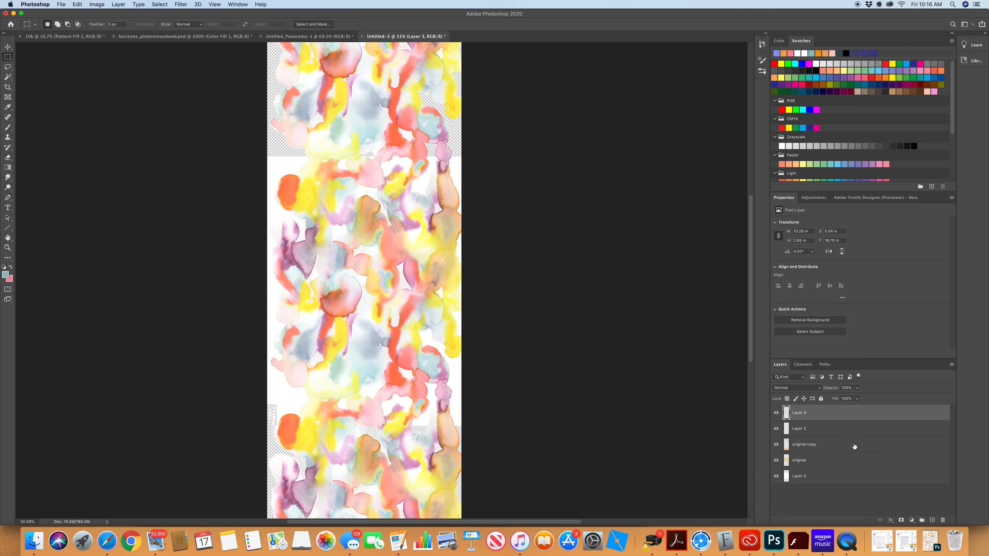
# Widen the canvas to 6200 pixels, keeping the centre anchor.
pyautogui.keyDown('shift'); pyautogui.click(859, 464); pyautogui.keyUp('shift')
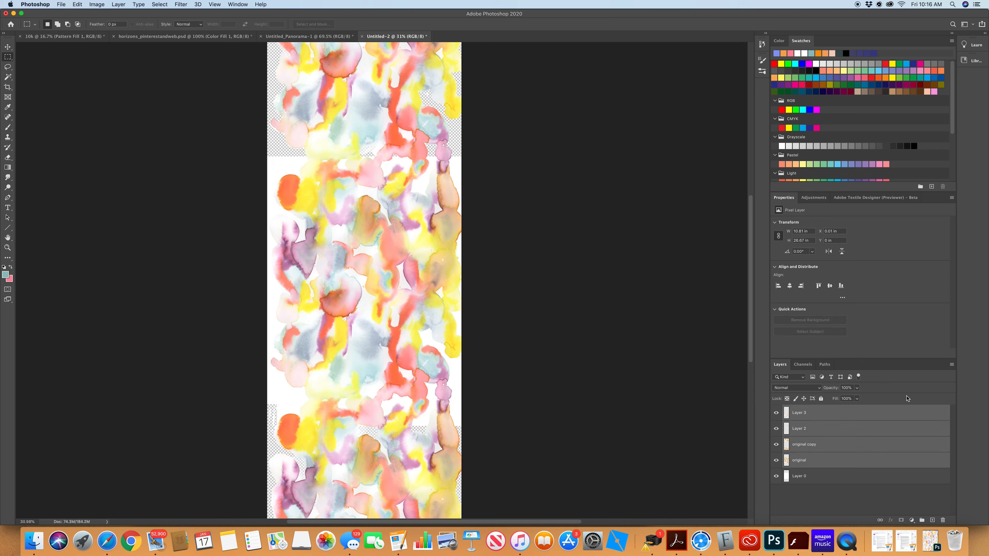
pyautogui.click(833, 415)
pyautogui.click(94, 5)
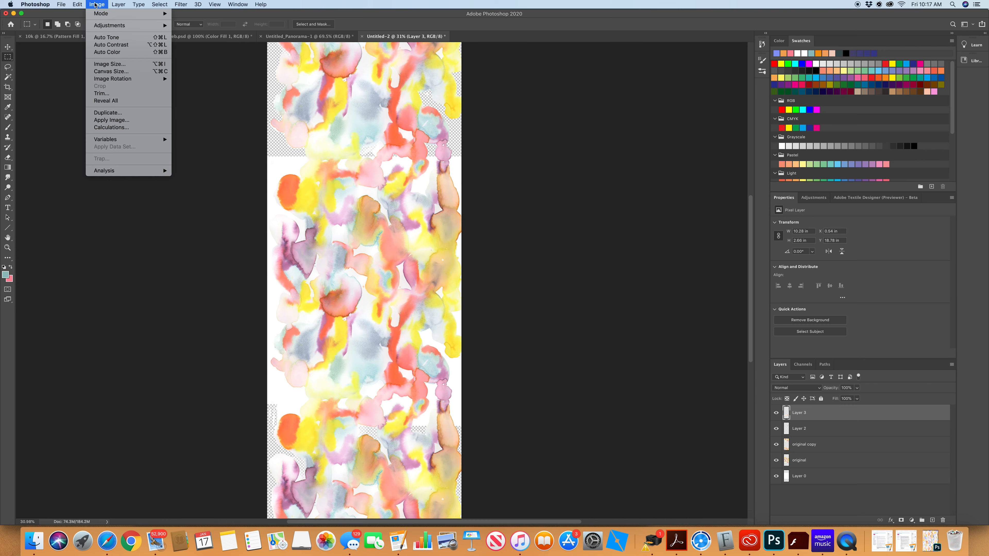
pyautogui.click(109, 72)
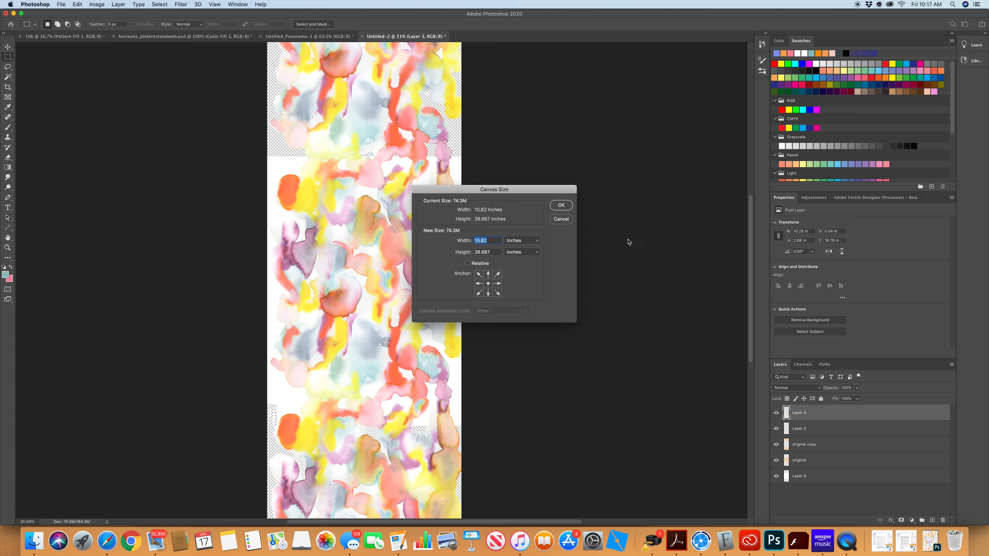
pyautogui.click(521, 240)
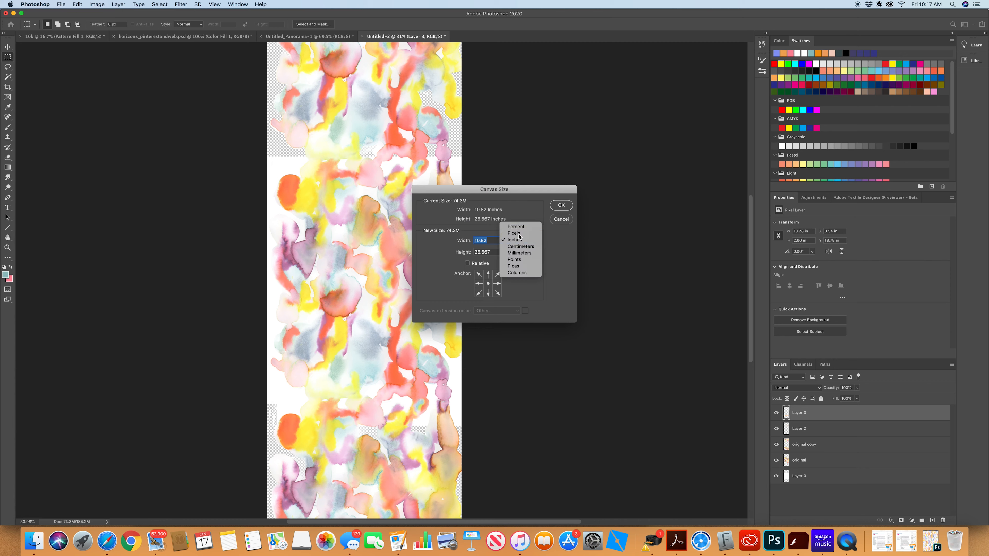
pyautogui.click(520, 234)
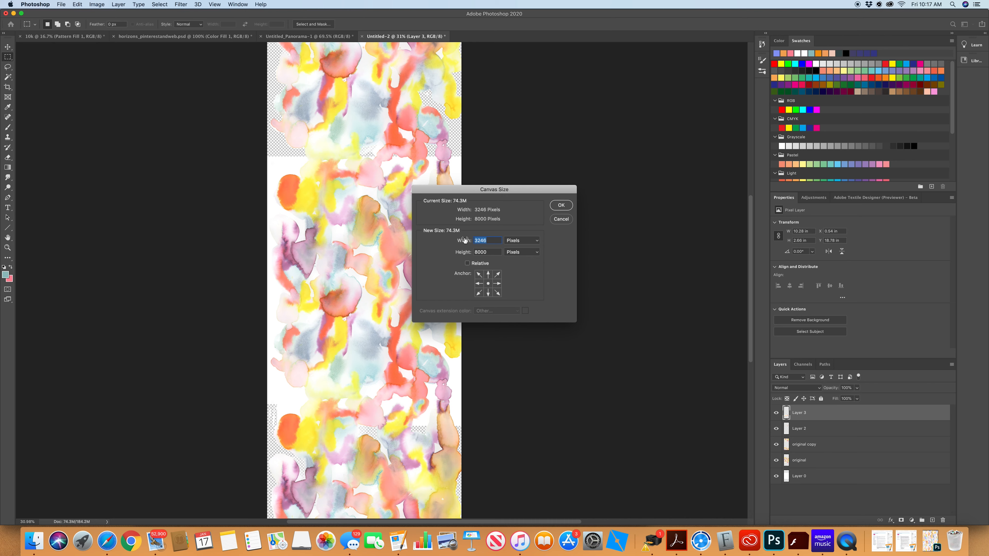
pyautogui.write('6200')
pyautogui.click(563, 205)
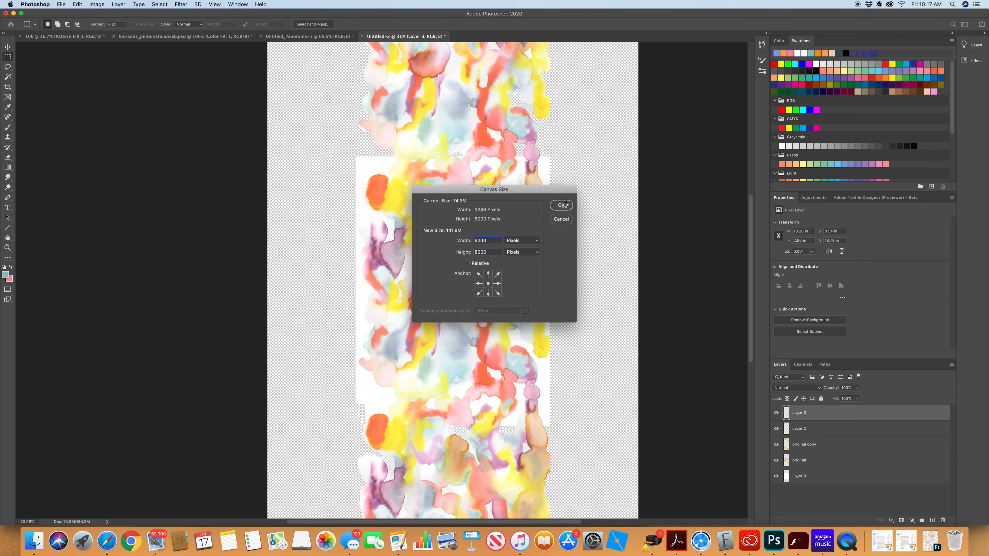
# Duplicate the four artwork layers, from Layer 3 down to original, within the same document.
pyautogui.keyDown('shift'); pyautogui.click(858, 460); pyautogui.keyUp('shift')
pyautogui.click(952, 364)
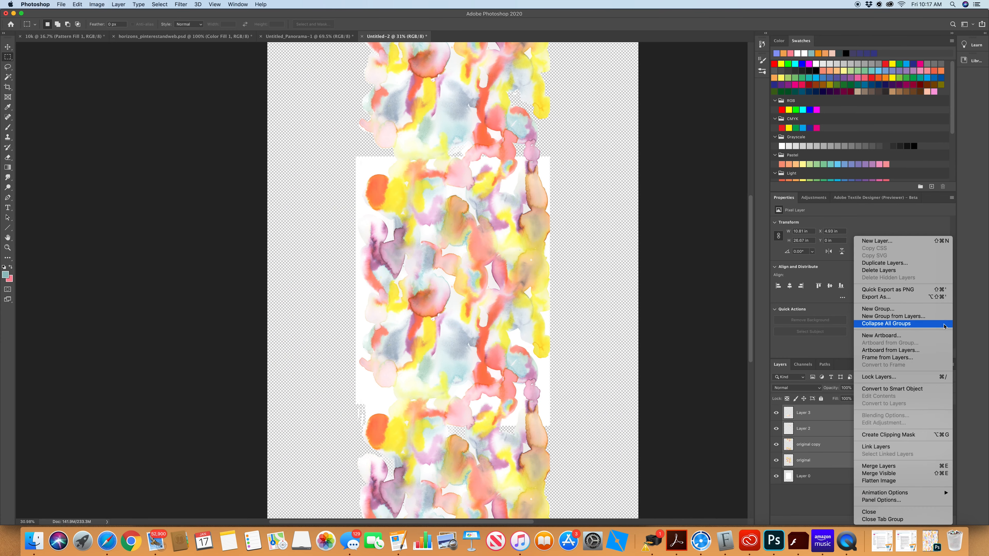
pyautogui.click(880, 263)
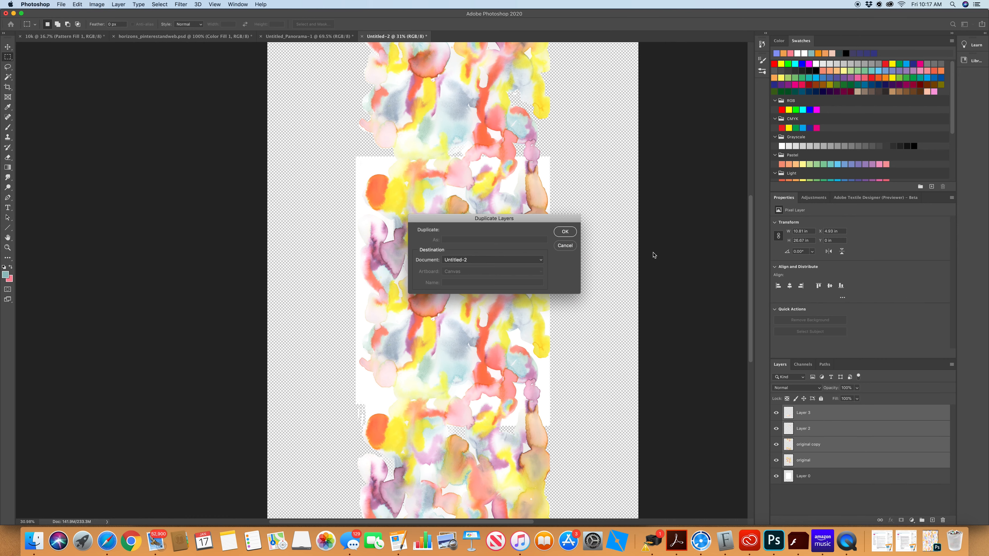
pyautogui.click(563, 232)
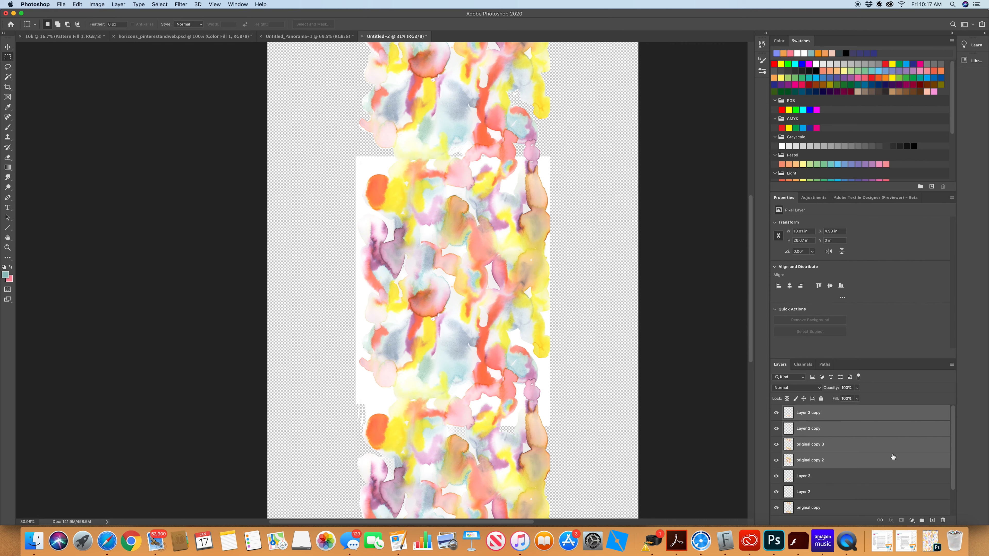
# Merge the four duplicated layers, then offset the merged layer 3100 pixels right and 2000 pixels down with wrap-around.
pyautogui.click(952, 364)
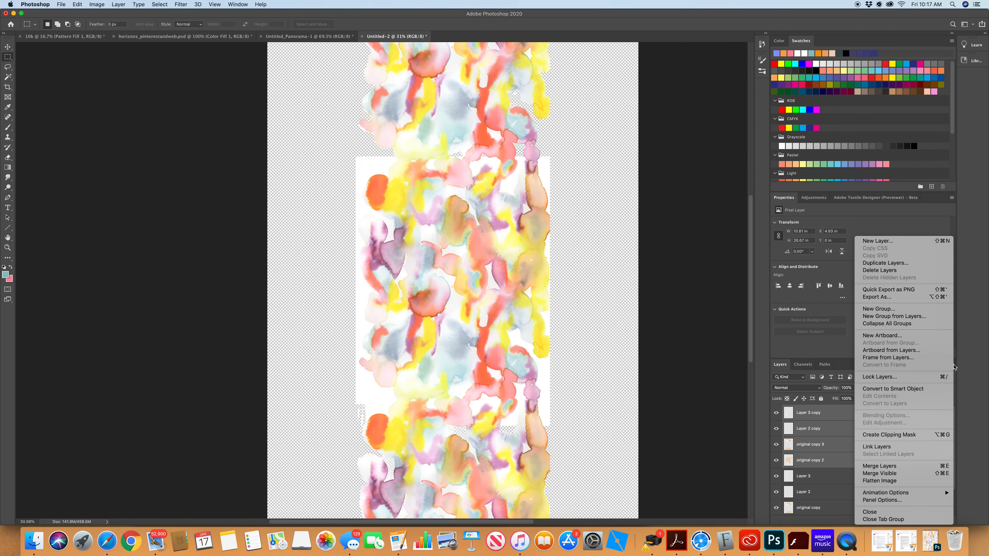
pyautogui.click(892, 466)
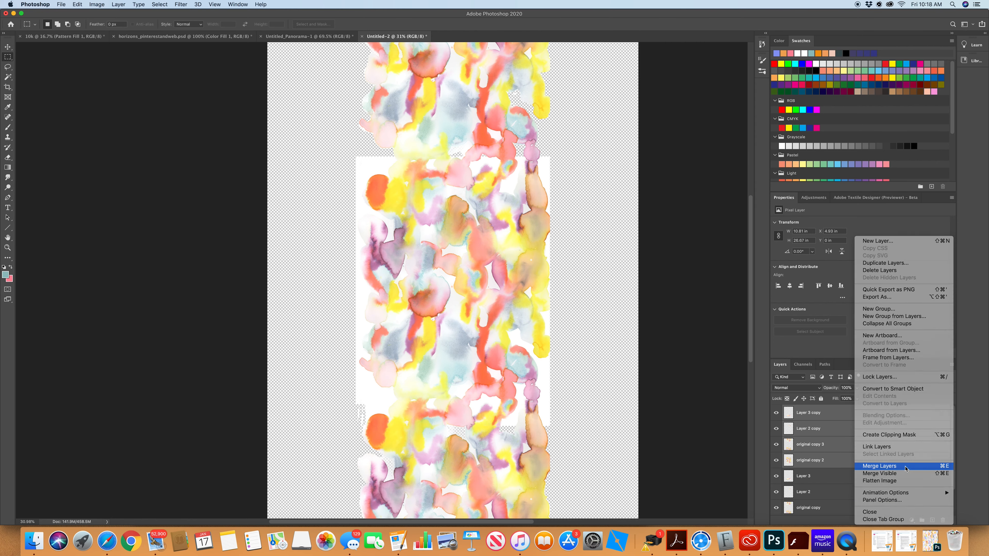
pyautogui.click(181, 5)
pyautogui.moveTo(226, 162)
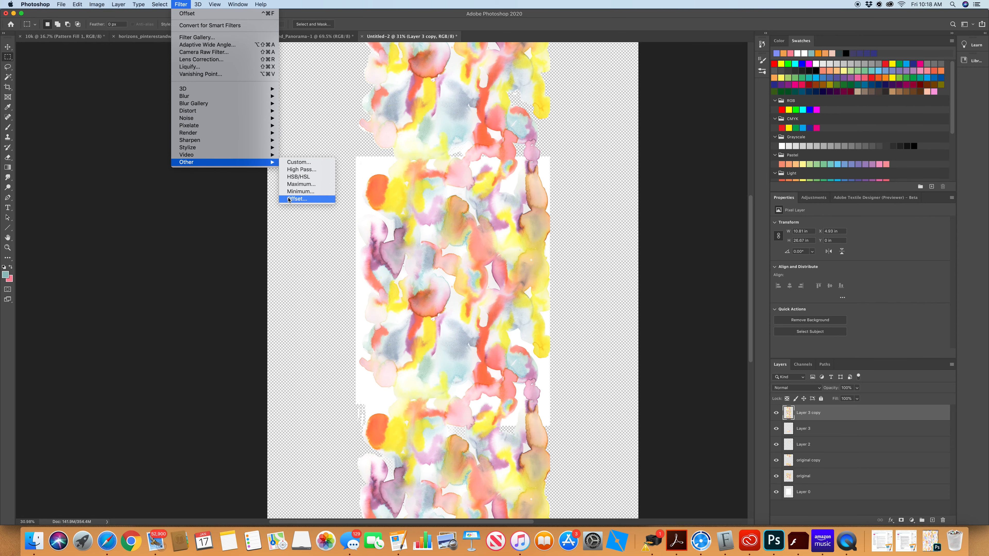
pyautogui.click(297, 199)
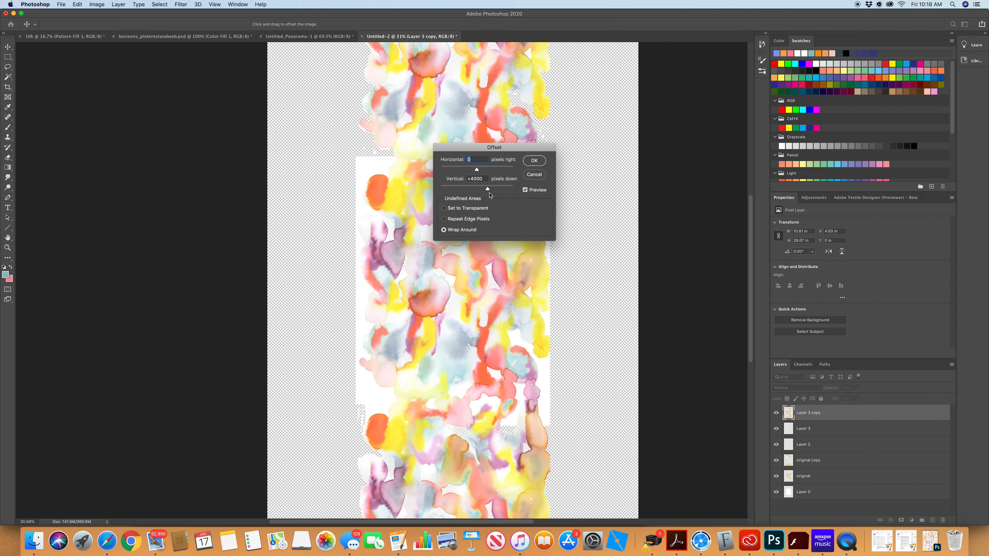
pyautogui.click(484, 178)
pyautogui.write('2000')
pyautogui.press('Tab')
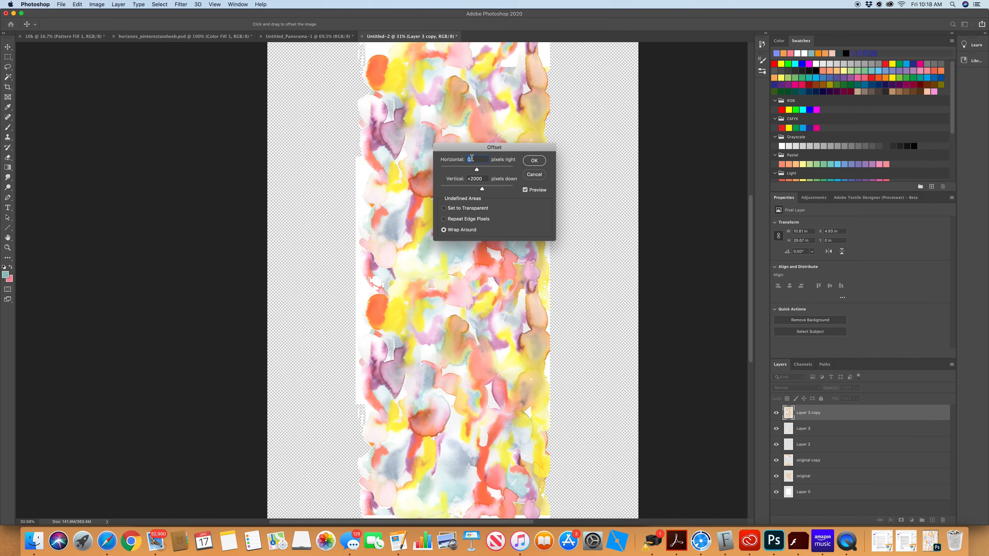
pyautogui.write('3100')
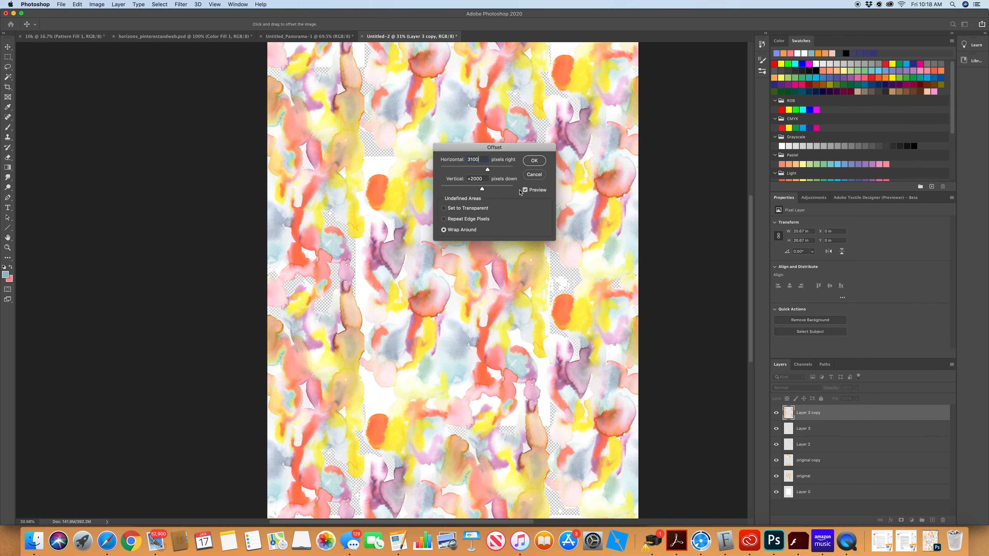
pyautogui.click(539, 162)
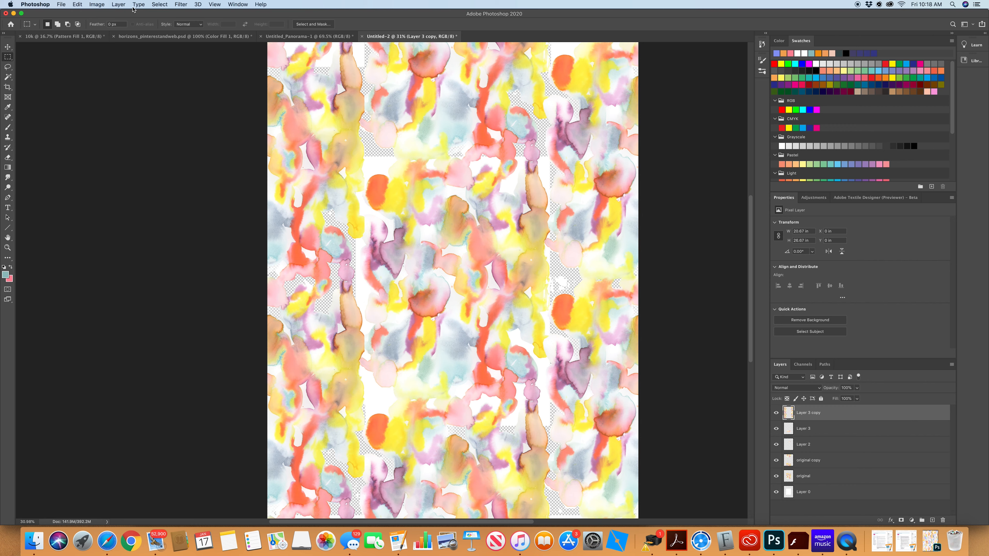
# Add a new empty layer in Normal mode at 100% opacity above the merged, offset layer.
pyautogui.click(118, 5)
pyautogui.moveTo(128, 13)
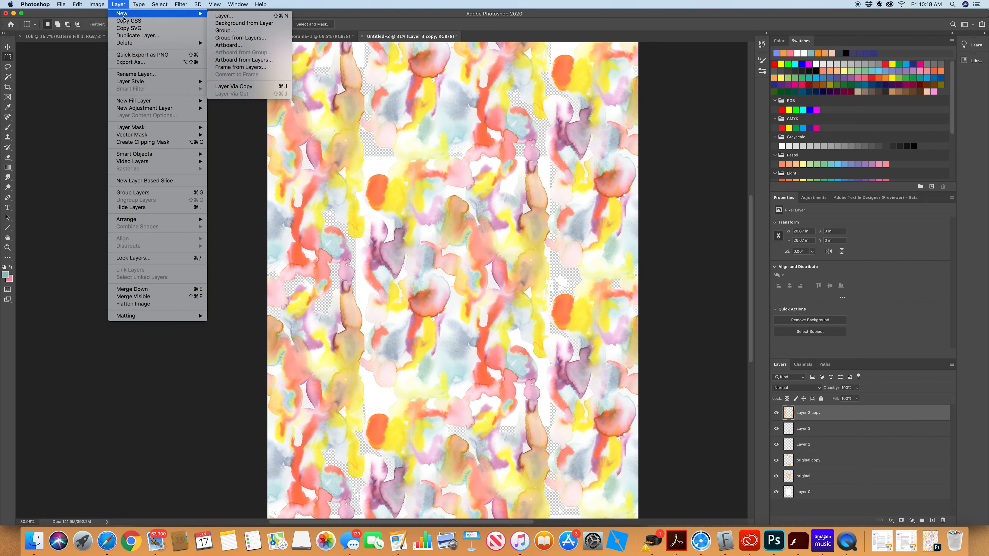
pyautogui.click(224, 15)
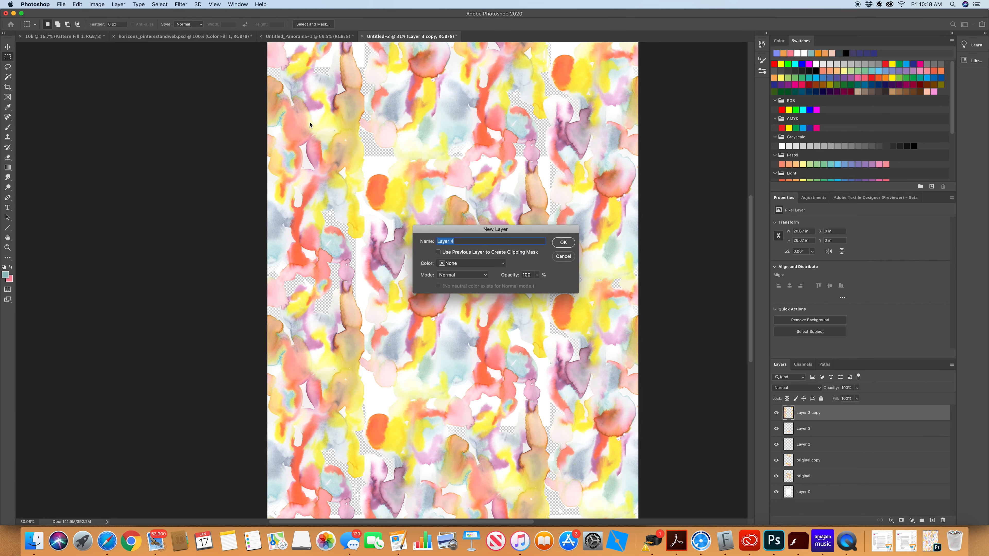
pyautogui.click(570, 243)
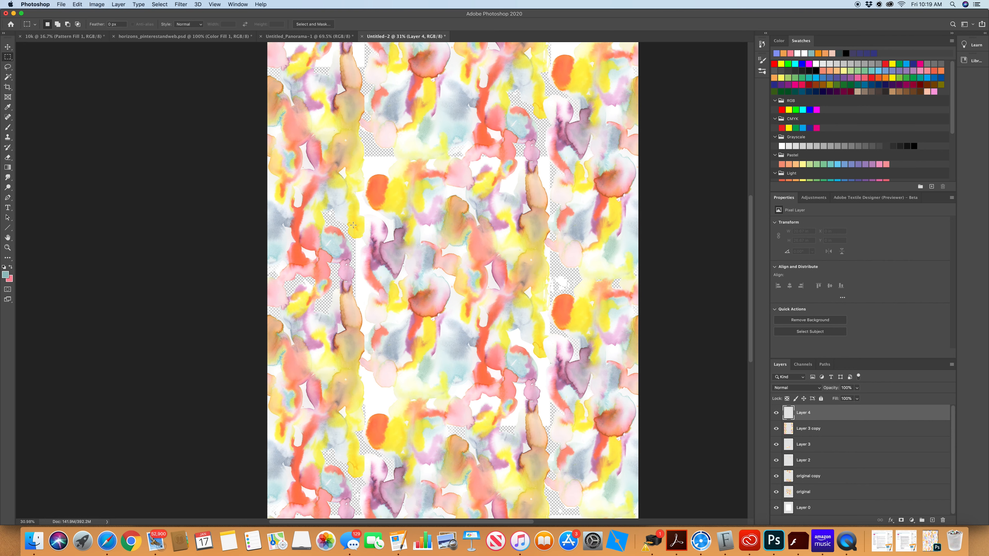
# Add a solid colour fill layer in near-white #f9fcfc directly above Layer 0, beneath all the artwork.
pyautogui.click(816, 506)
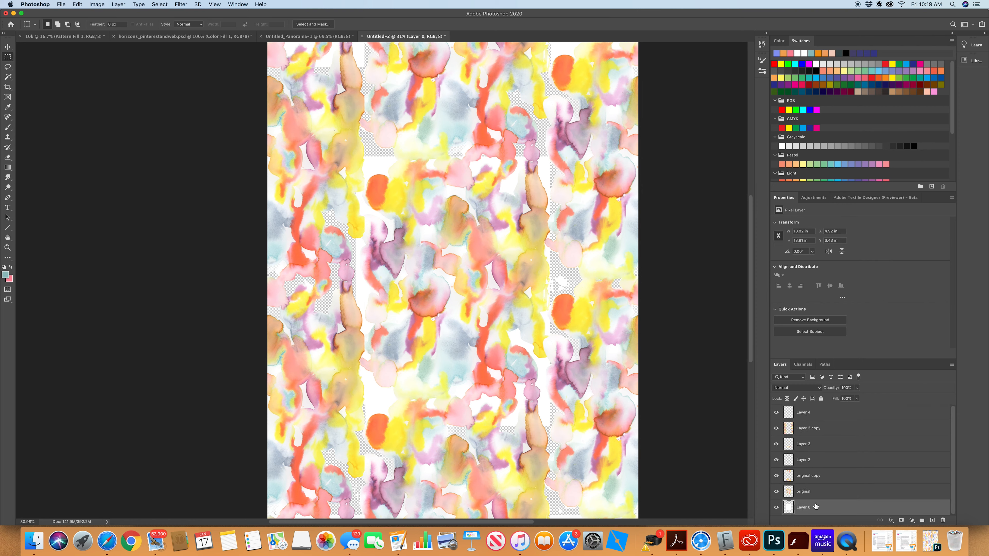
pyautogui.click(118, 4)
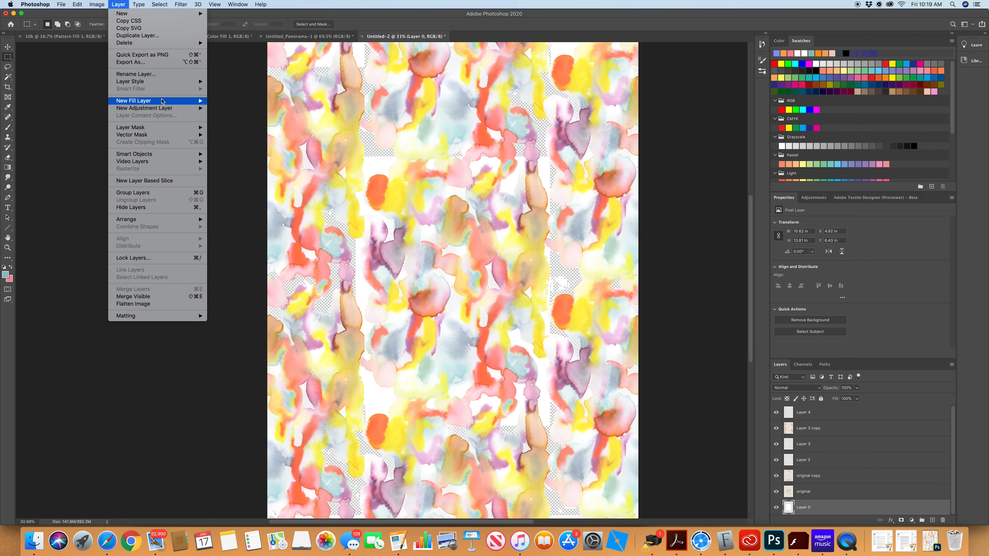
pyautogui.moveTo(163, 101)
pyautogui.click(243, 102)
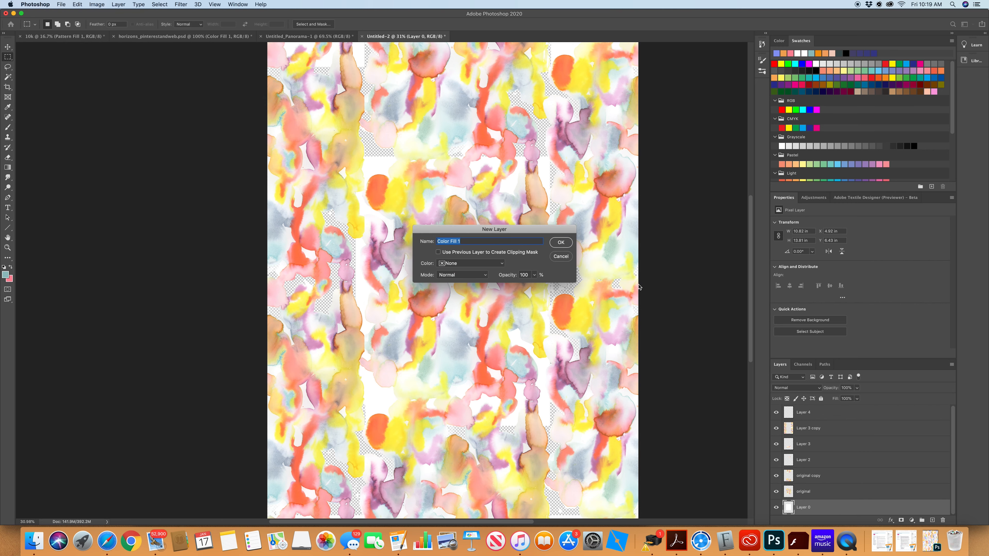
pyautogui.click(561, 242)
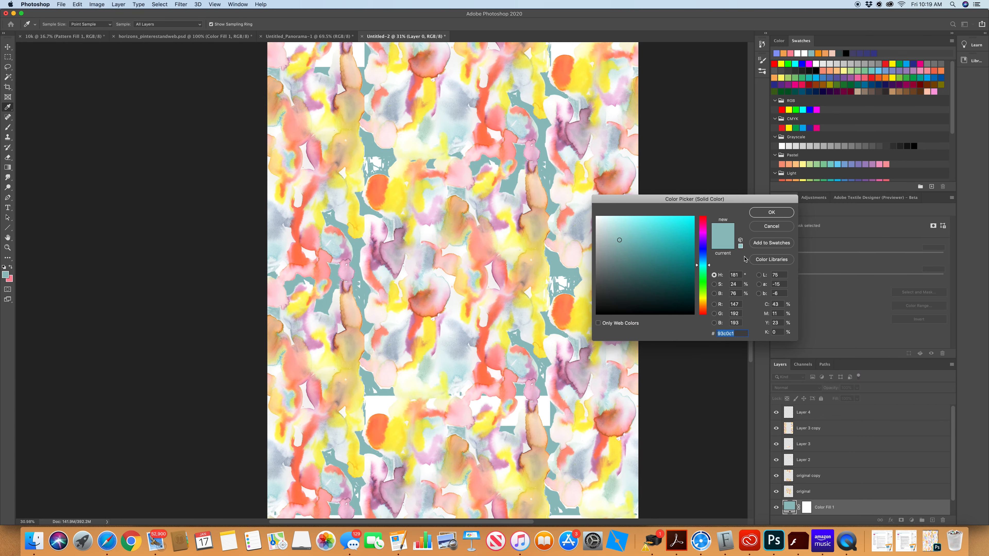
pyautogui.click(598, 217)
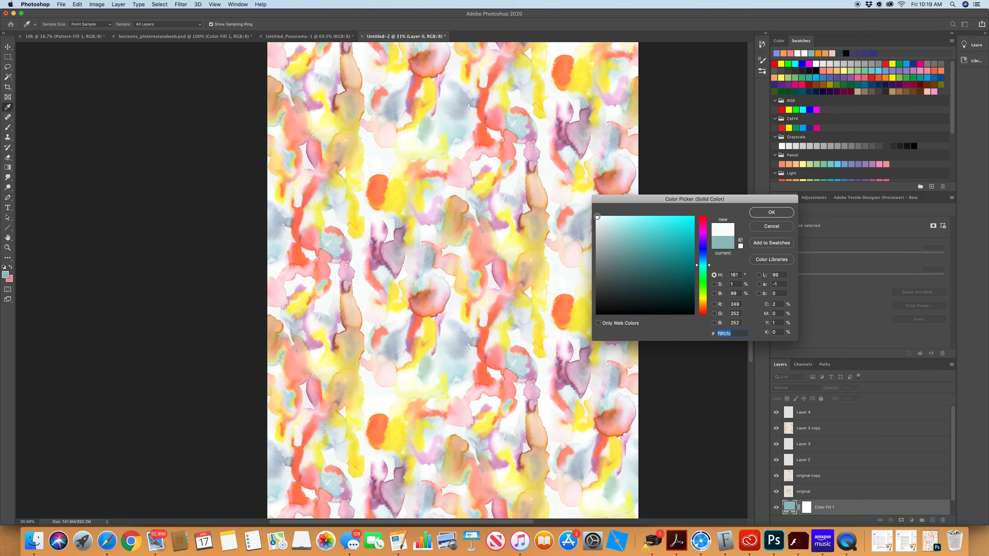
pyautogui.press('Return')
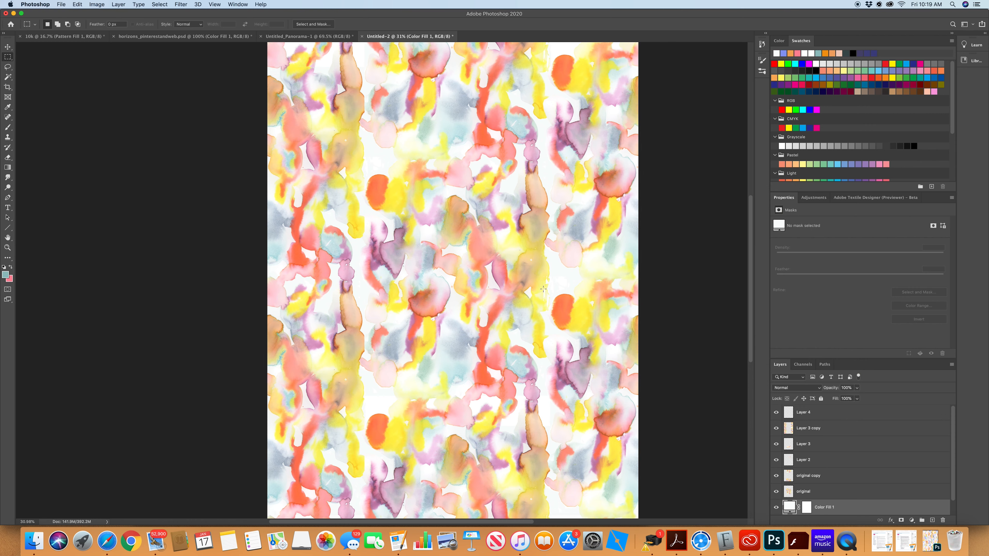
# Select the merged Layer 3 copy and set the Eraser to 100% opacity for work on that layer.
pyautogui.click(824, 429)
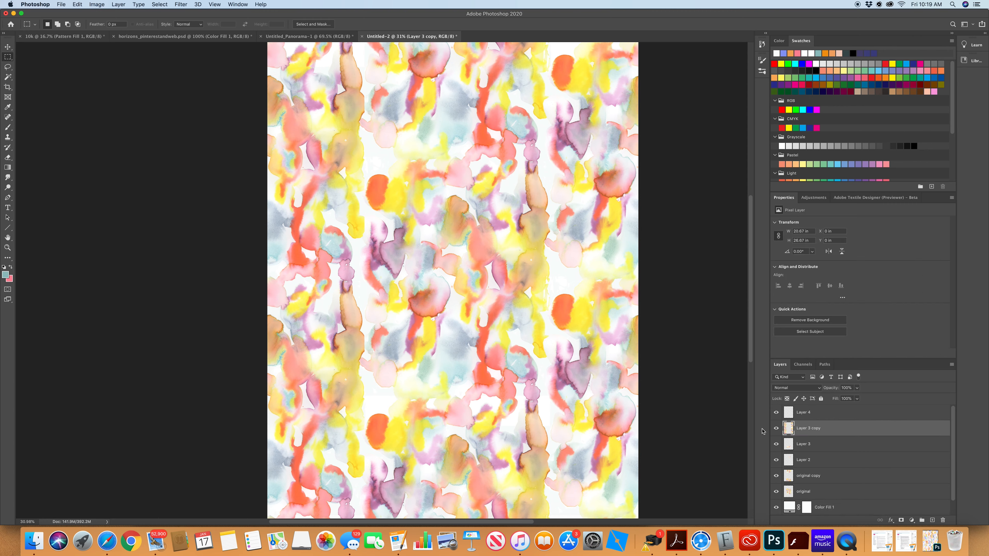
pyautogui.click(776, 428)
pyautogui.click(776, 428)
pyautogui.click(9, 157)
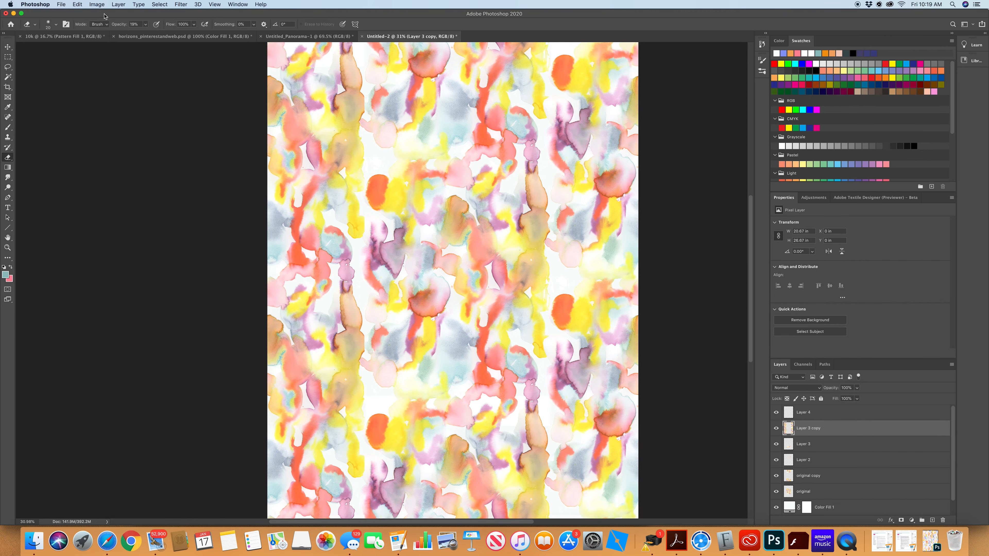
pyautogui.click(56, 24)
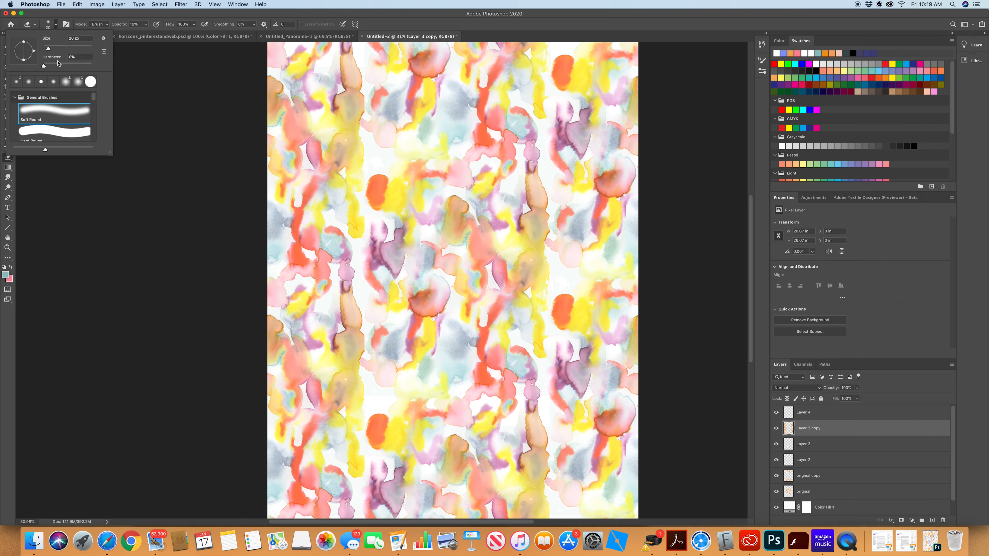
pyautogui.click(127, 21)
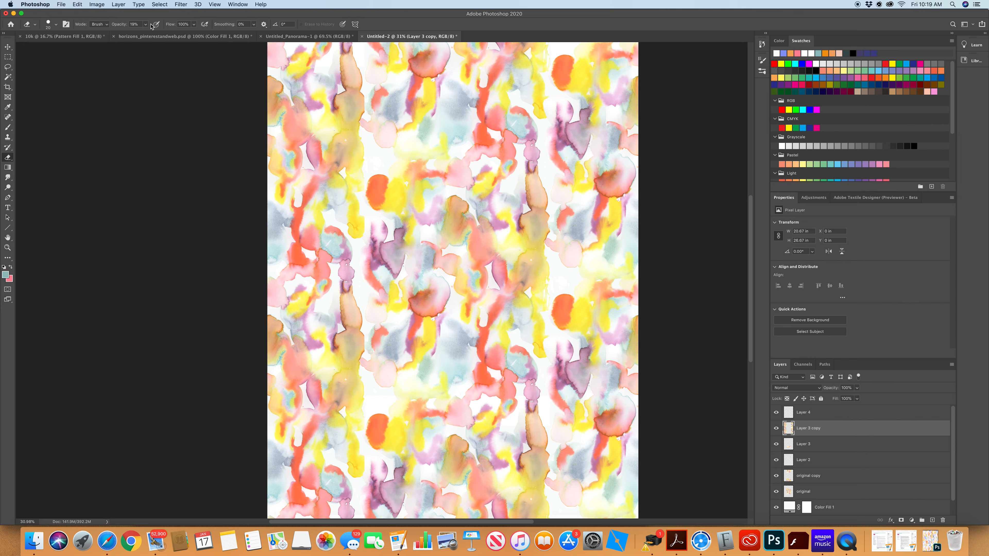
pyautogui.click(145, 24)
pyautogui.moveTo(144, 33); pyautogui.dragTo(206, 41)
pyautogui.click(554, 276)
pyautogui.scroll(5, 555, 277)
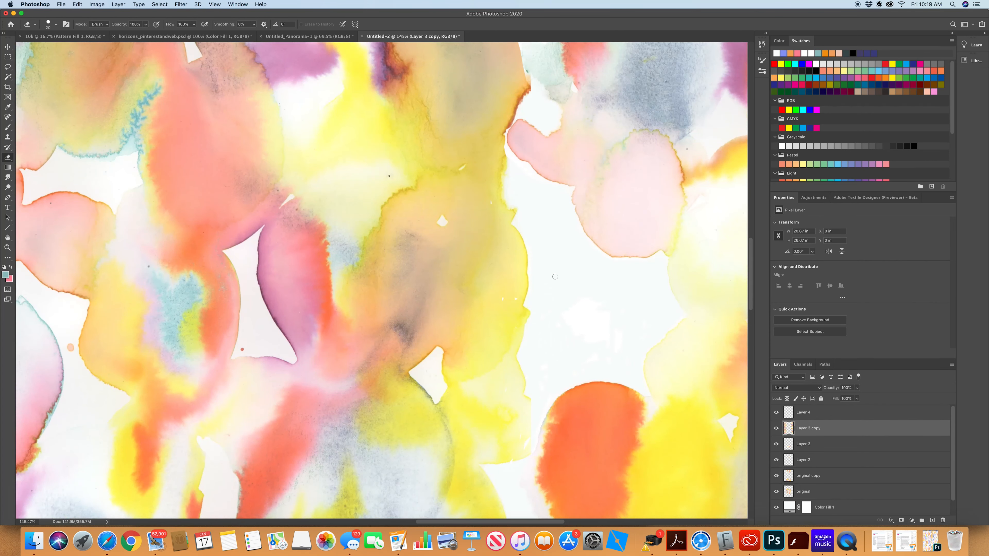
pyautogui.scroll(-2, 556, 277)
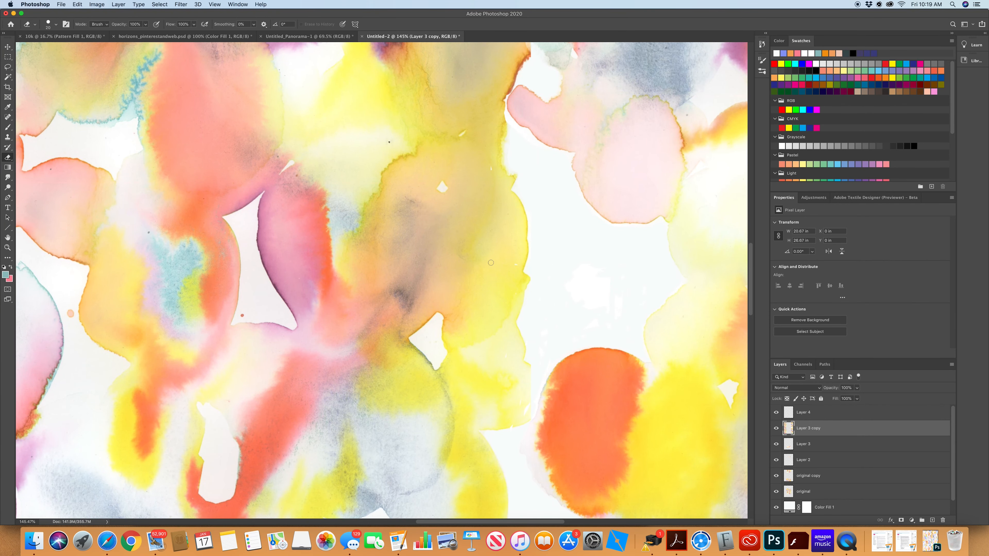